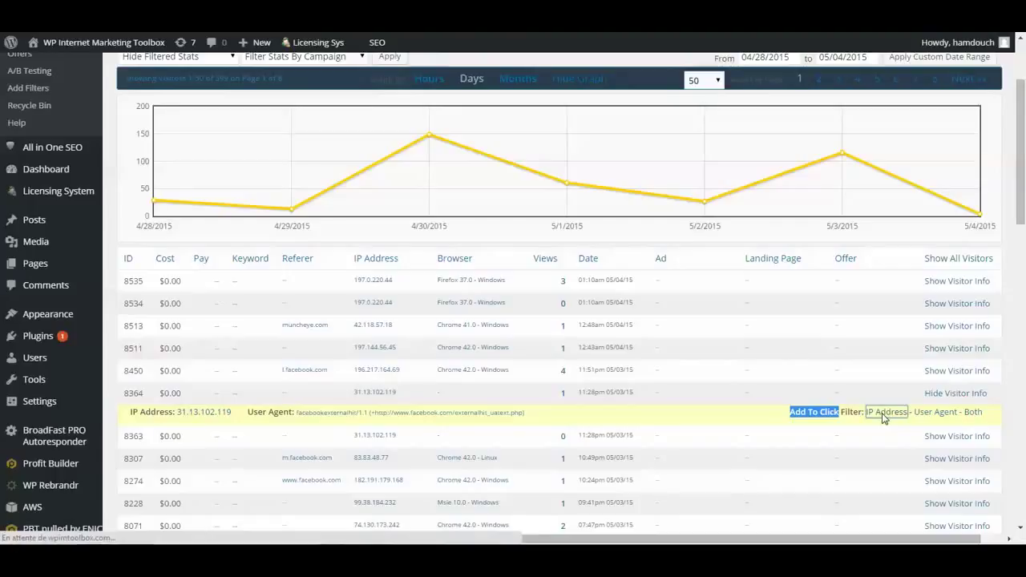
Step: Check the notice about the IP address added to the click filter above the visitors graph
scroll(825, 315, up, 3)
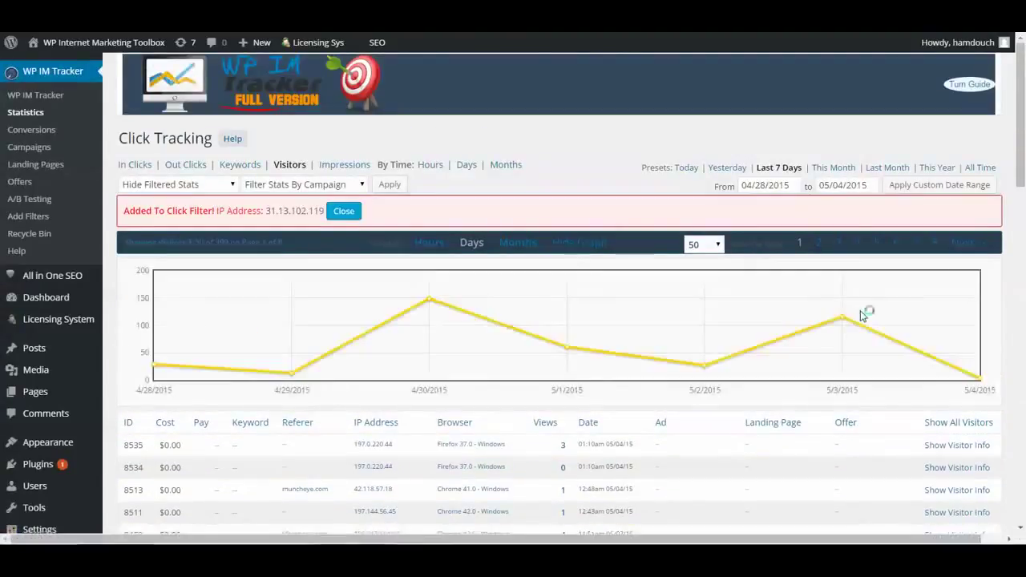
drag(127, 211, 466, 199)
click(576, 152)
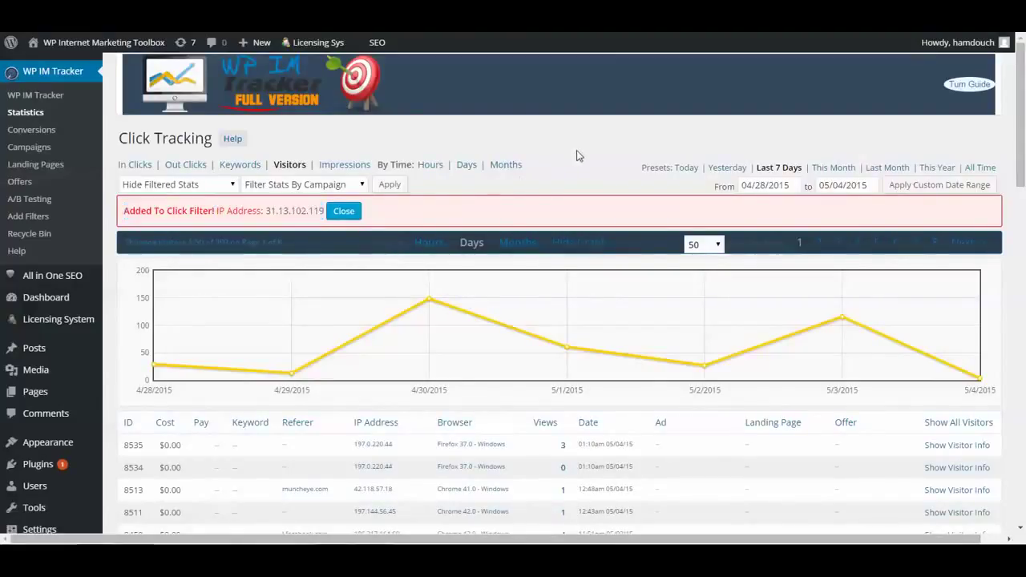
Step: Show the click tracking statistics by days and examine the daily table, including profit, EPC and ROI
click(469, 168)
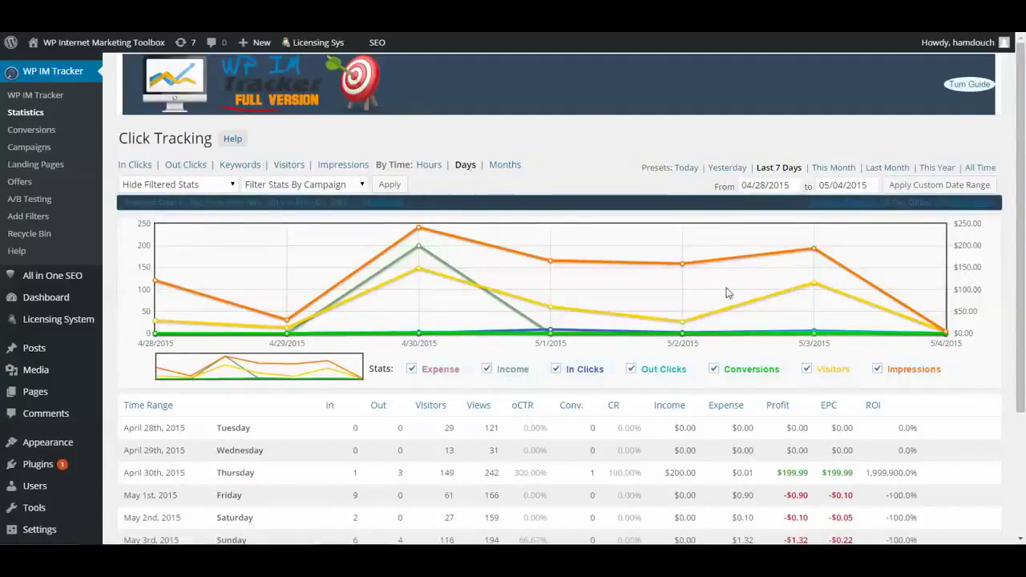
scroll(408, 284, down, 4)
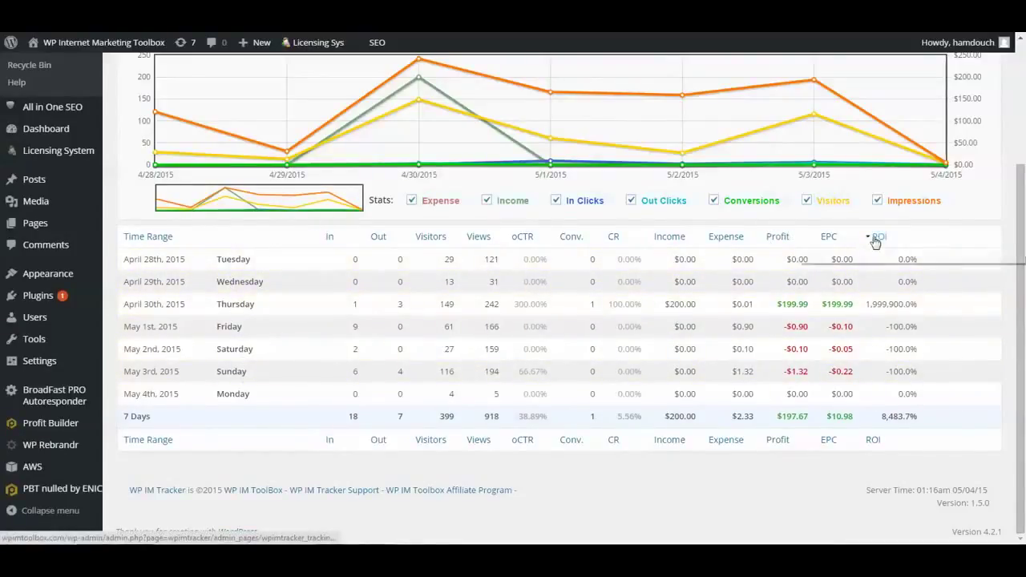
scroll(800, 257, up, 3)
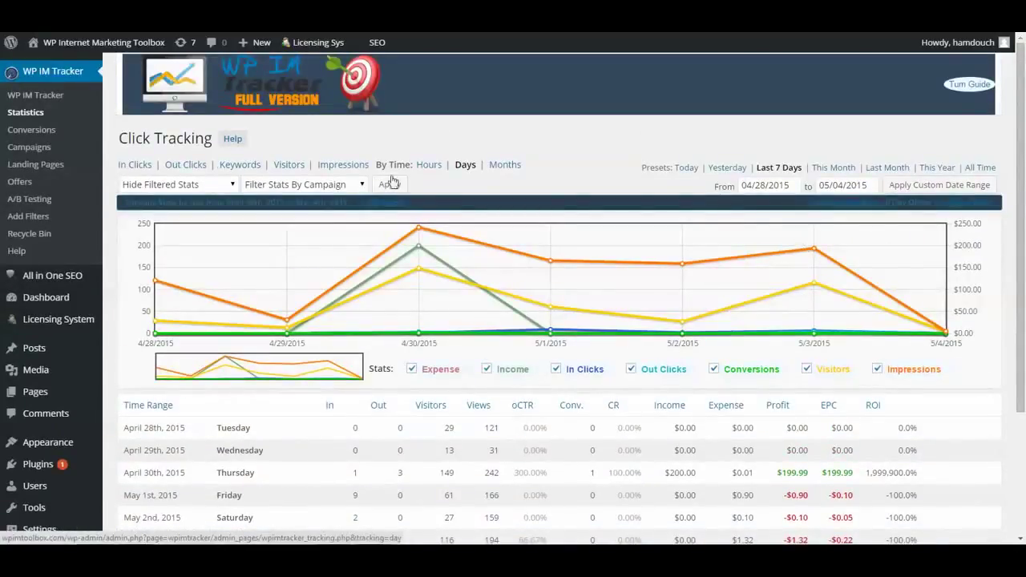
Step: View the conversions overview, followed by the landing page overview with its graph
click(36, 139)
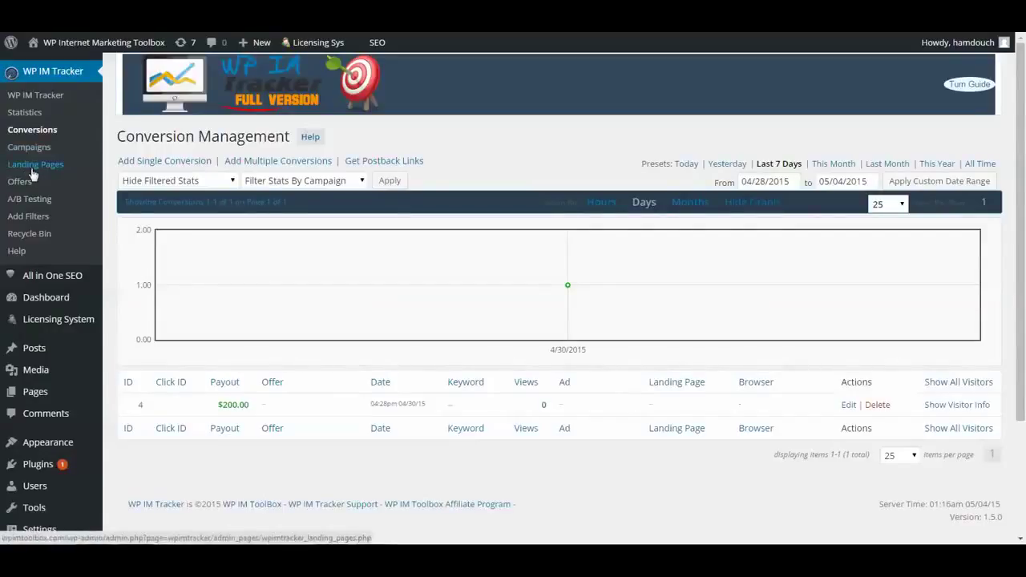
click(32, 170)
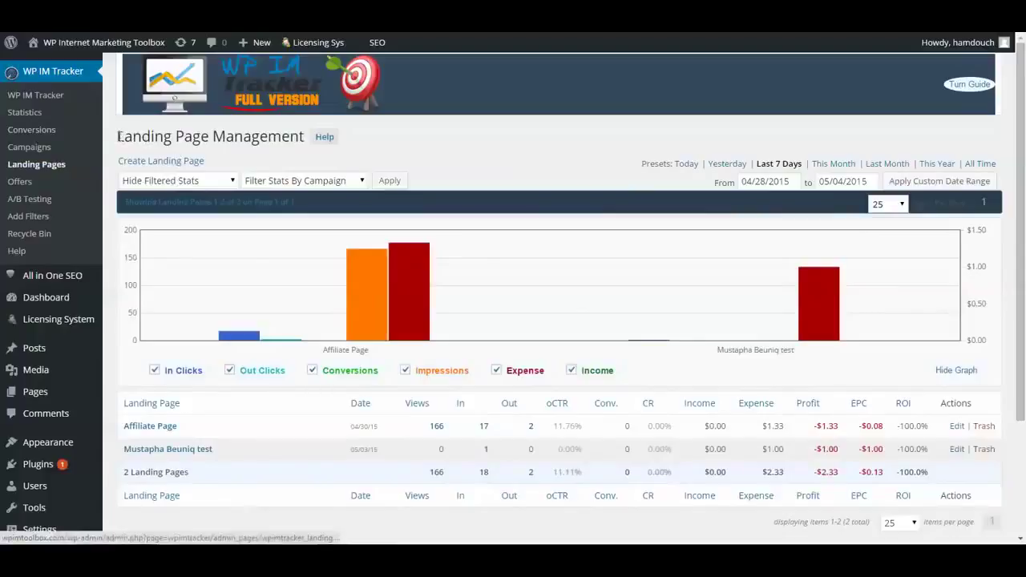
drag(119, 136, 305, 136)
click(483, 157)
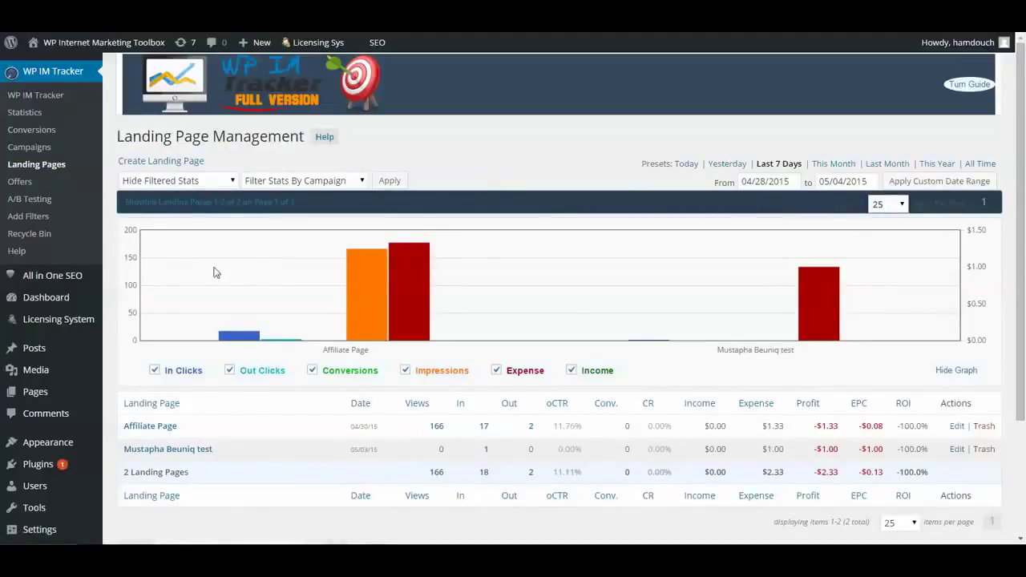
double_click(836, 276)
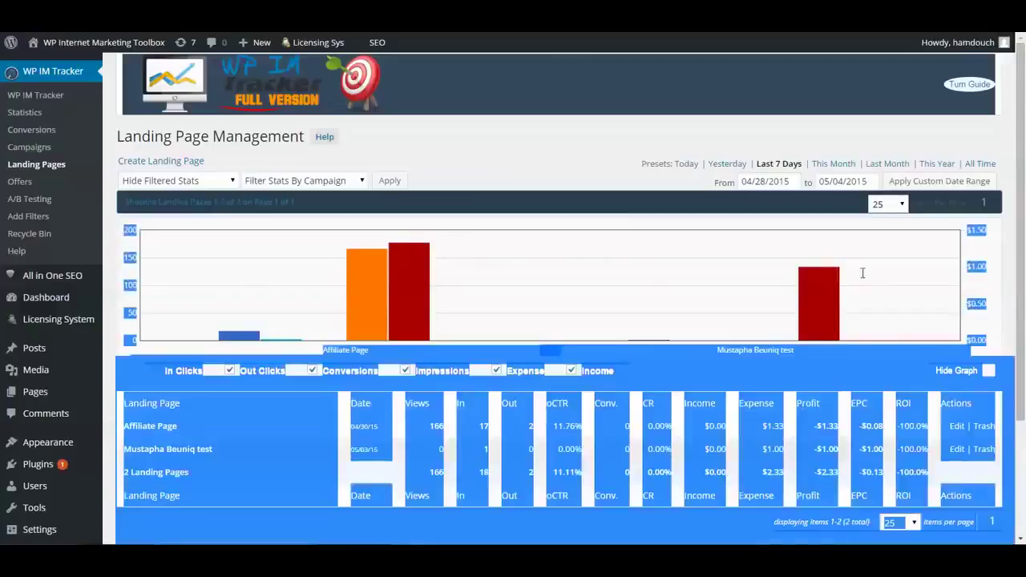
click(605, 176)
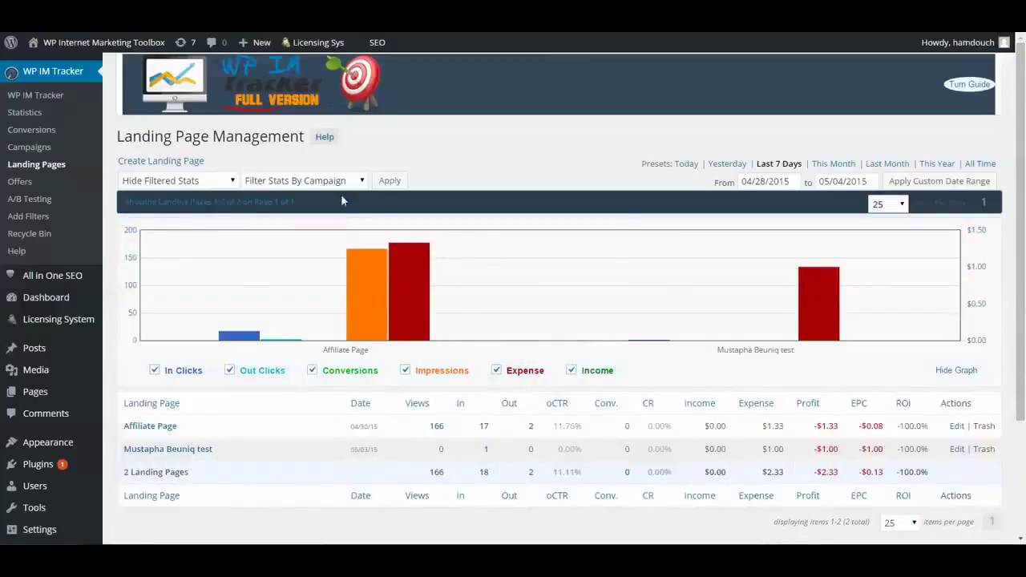
Step: Start a new landing page and name it "WP IM Tracker Demo"
click(172, 163)
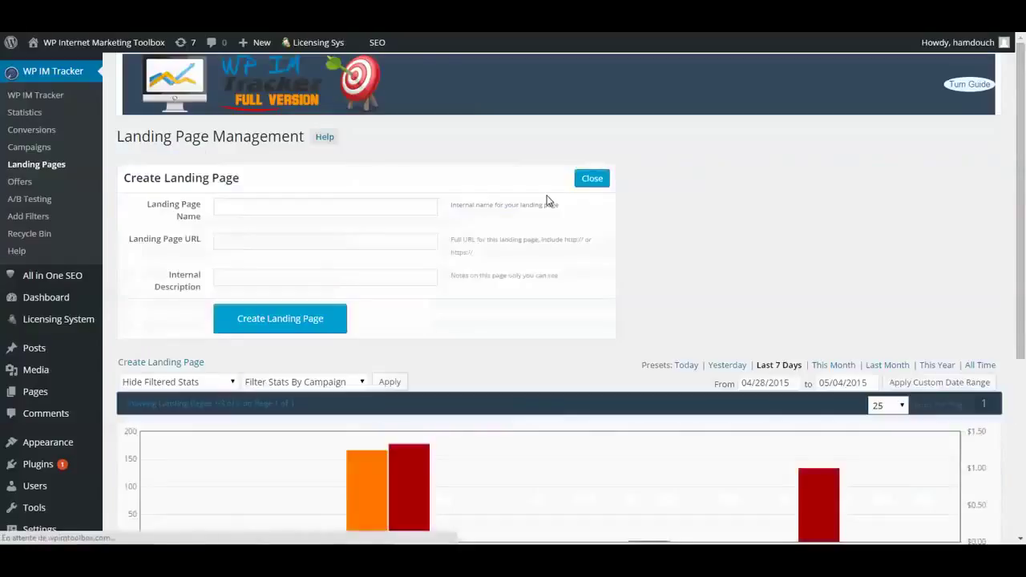
click(274, 208)
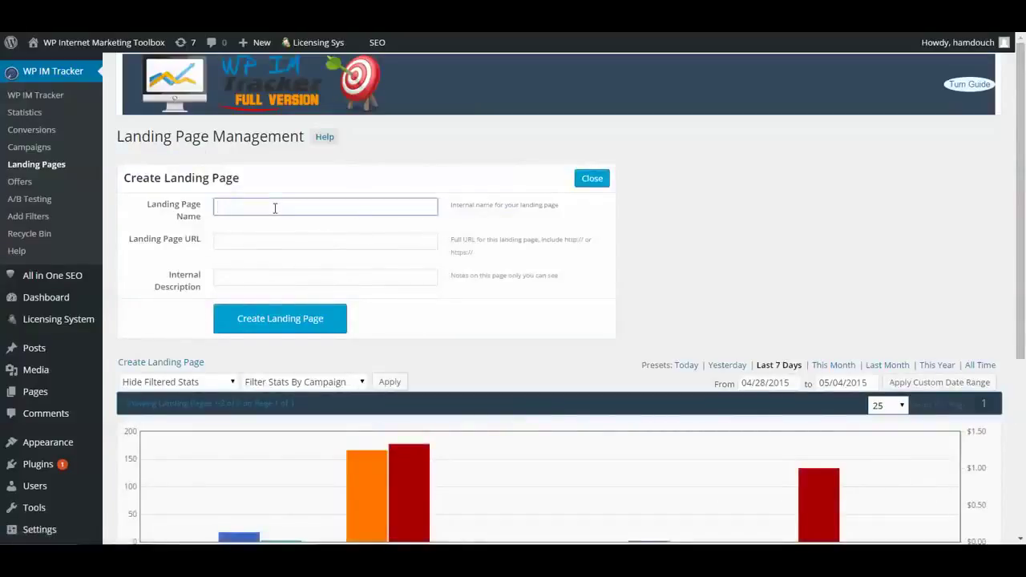
text(WP IM)
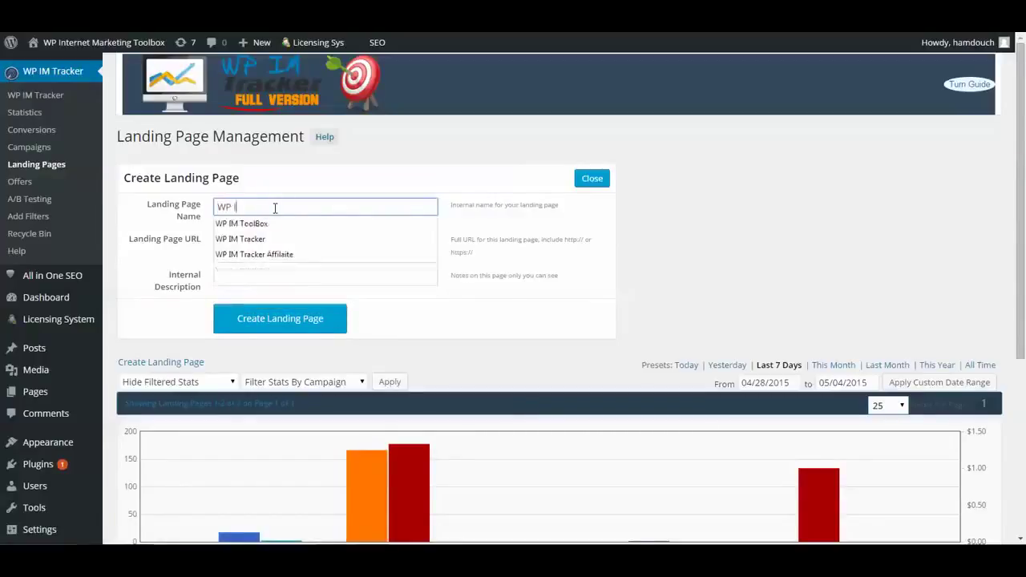
key(Down)
key(Down)
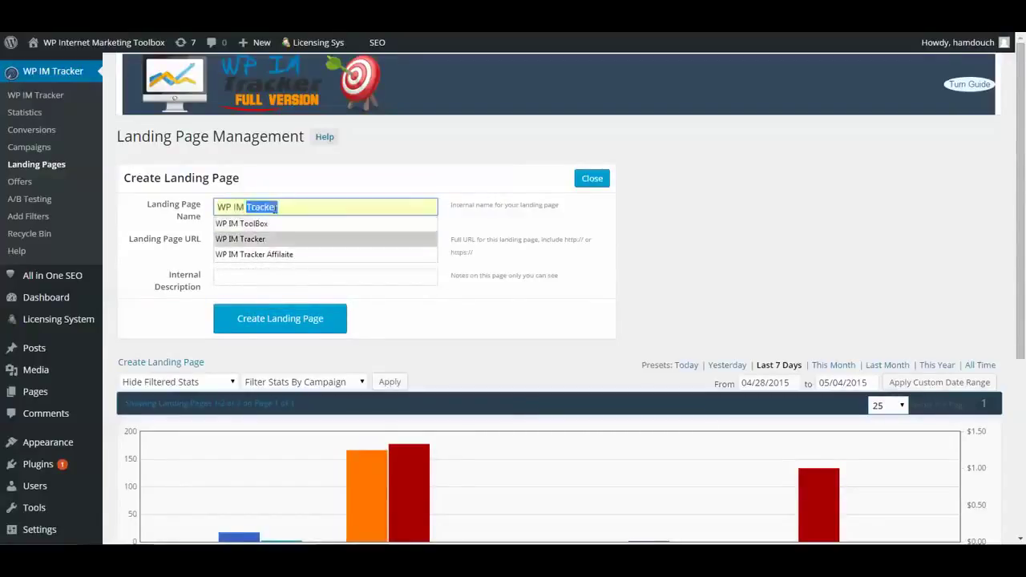
key(Return)
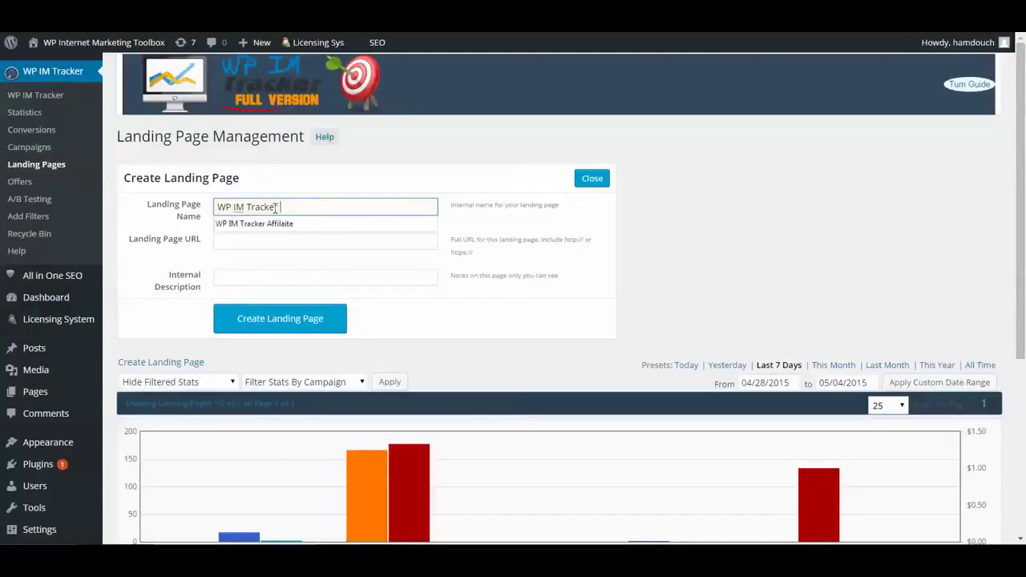
text(Demo)
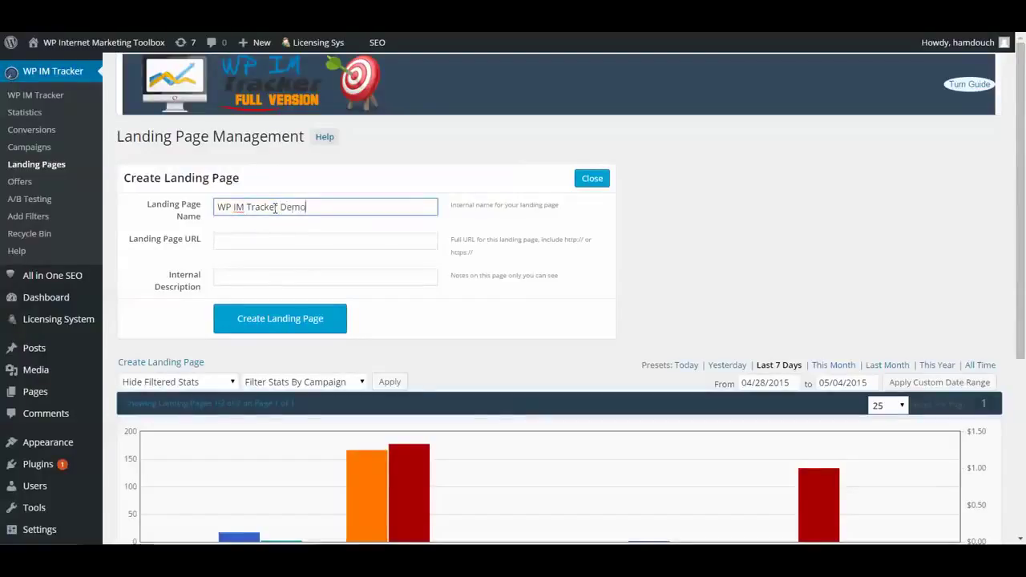
key(Tab)
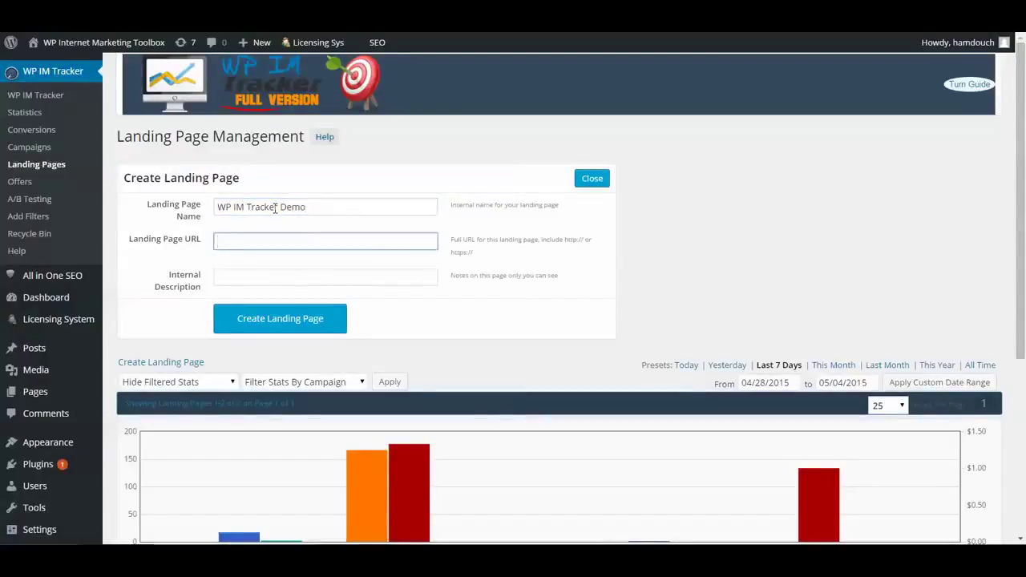
text(htt)
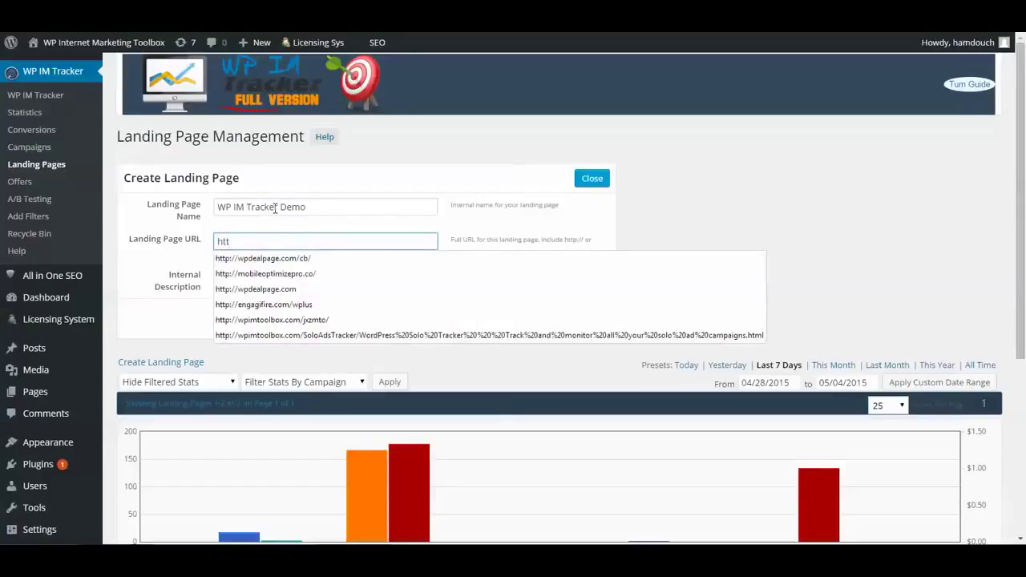
text(p:/)
text(//w)
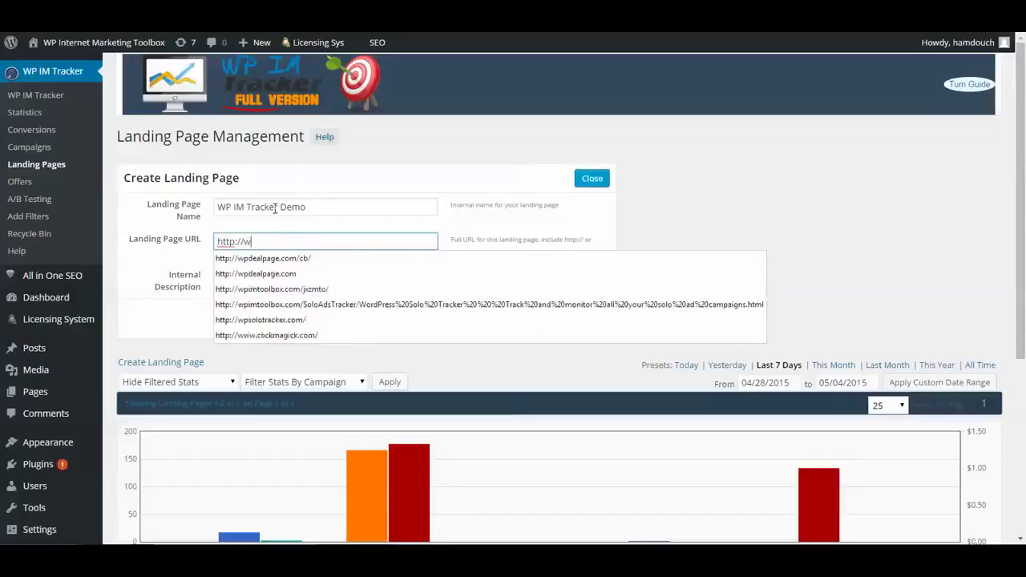
text(pimtrack)
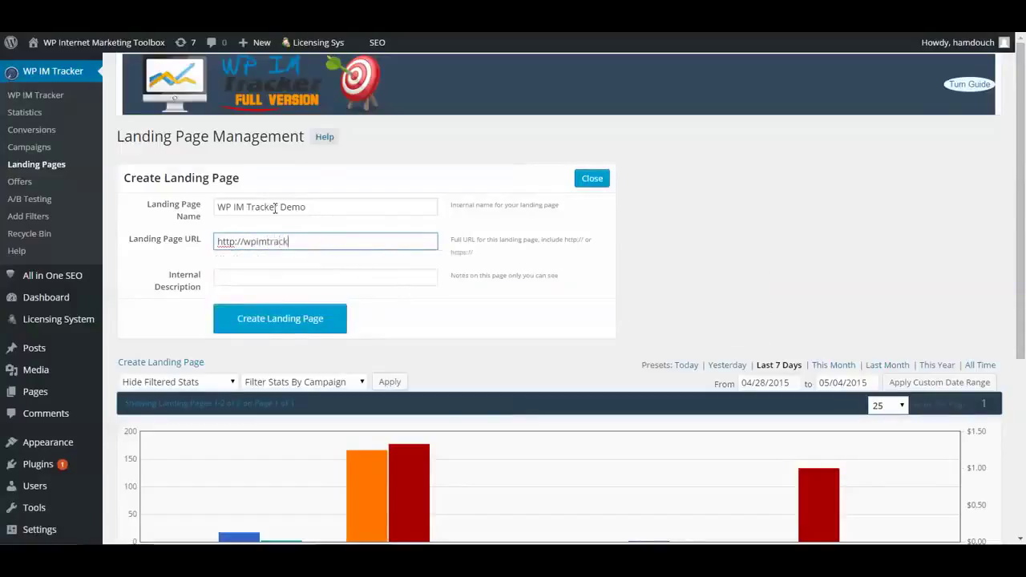
text(er.com)
Step: Enter "Special Offer" as the internal description, create the landing page and check its entry in the landing page list
key(Tab)
text(S)
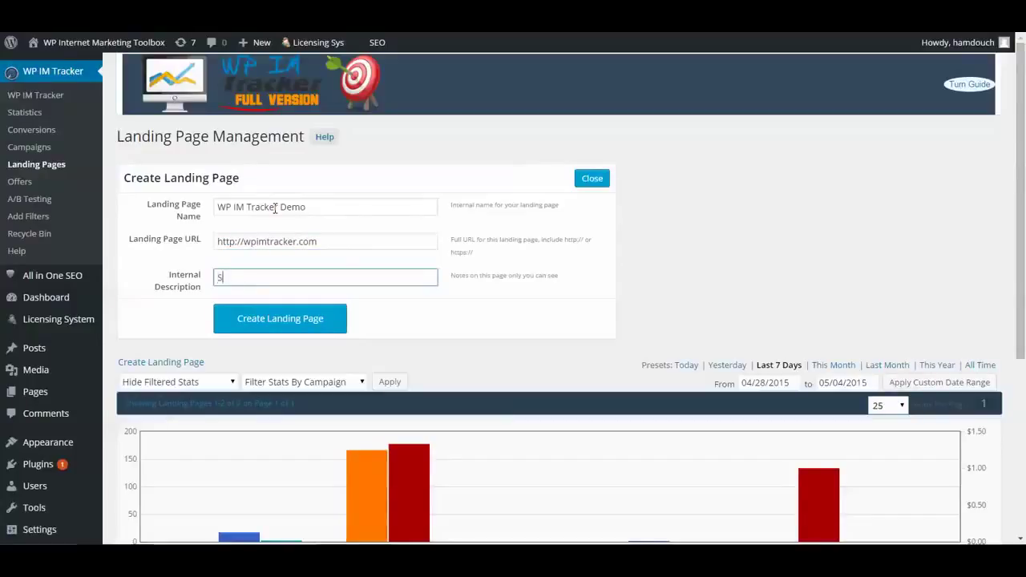
text(pecial Offer)
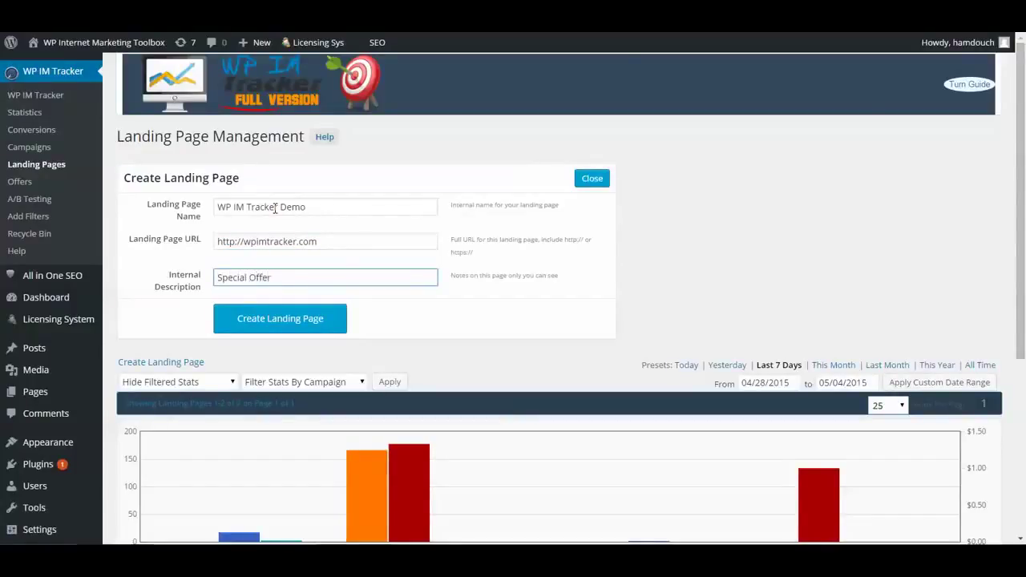
click(310, 320)
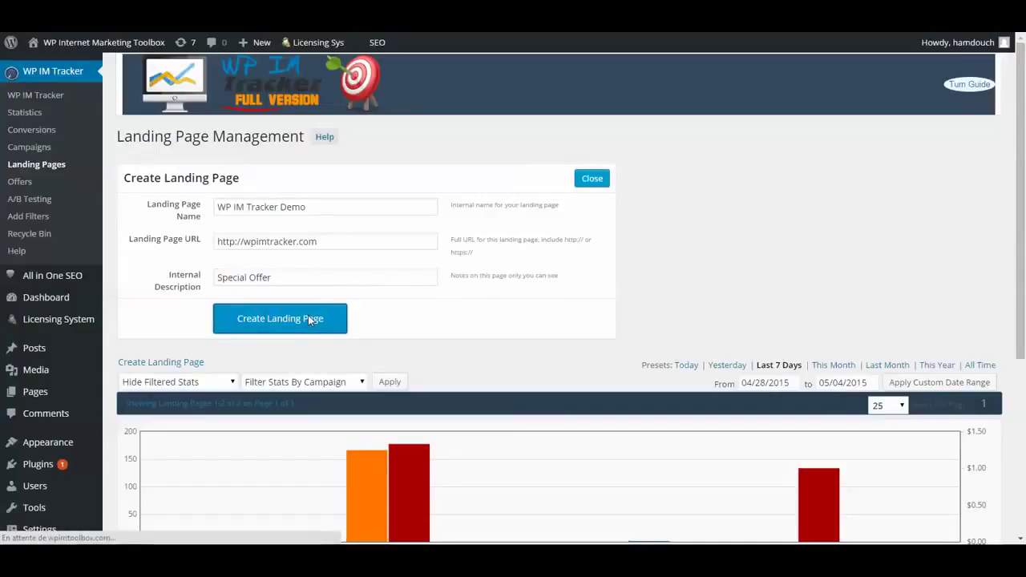
scroll(428, 230, down, 3)
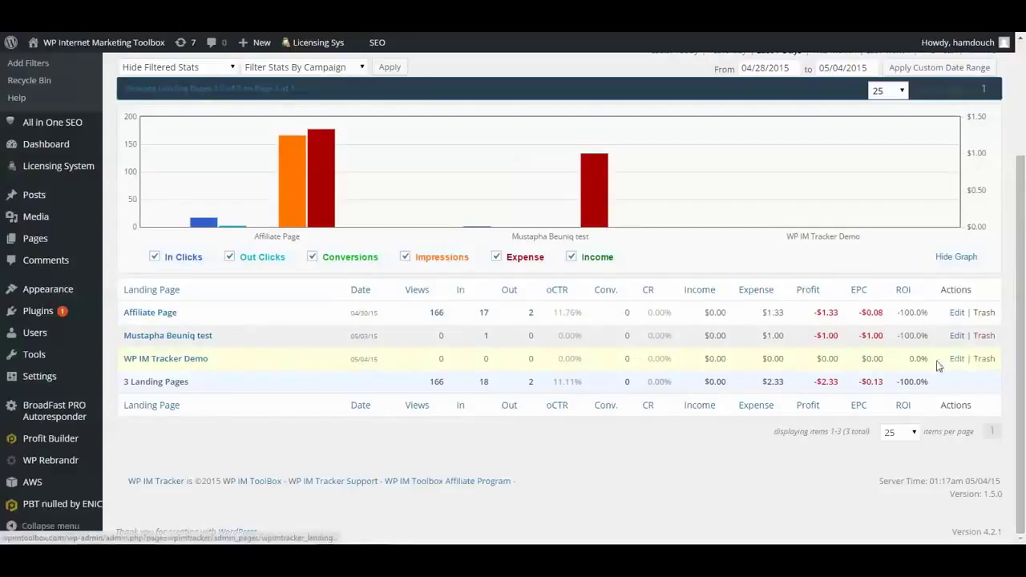
scroll(219, 366, up, 3)
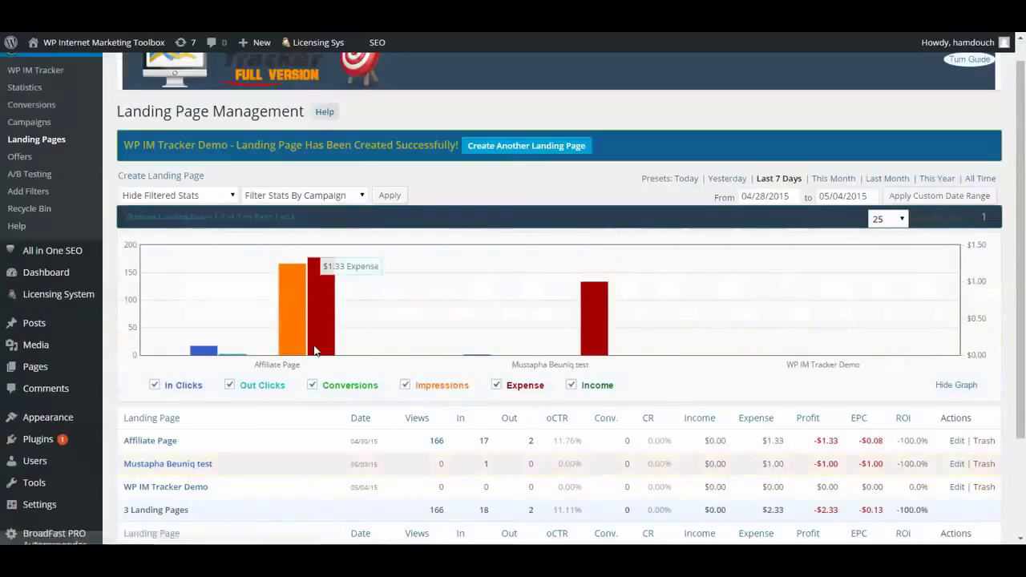
Step: Filter the landing page stats by the Google Adwords campaign and its "test" ad, and review the filtered graph and table
click(350, 198)
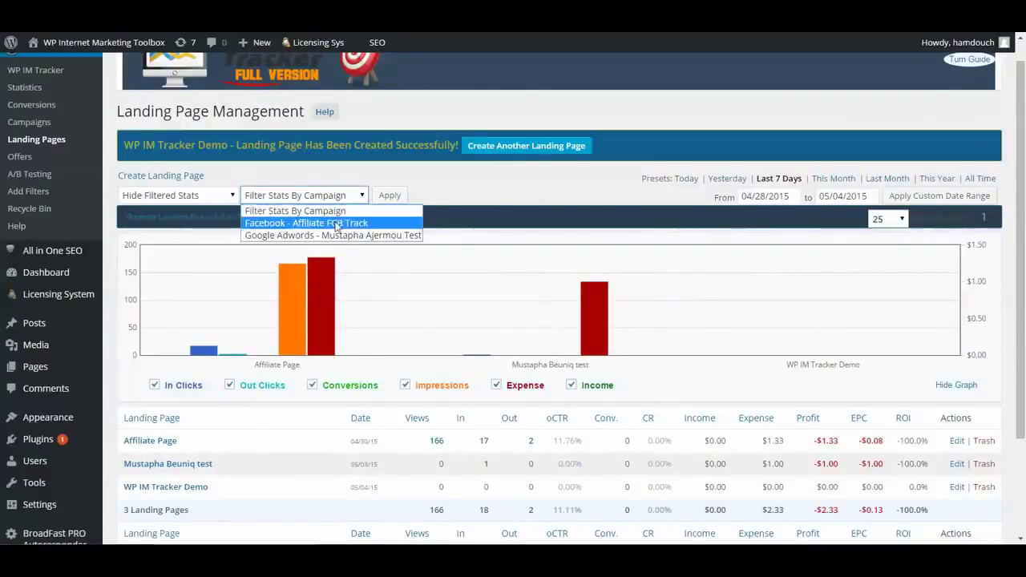
click(391, 236)
click(393, 195)
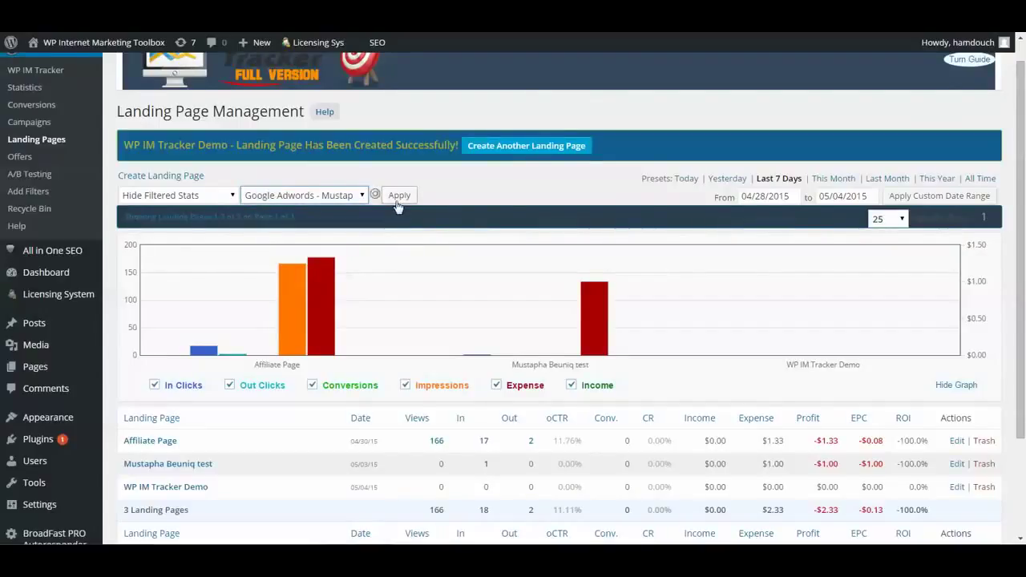
click(445, 196)
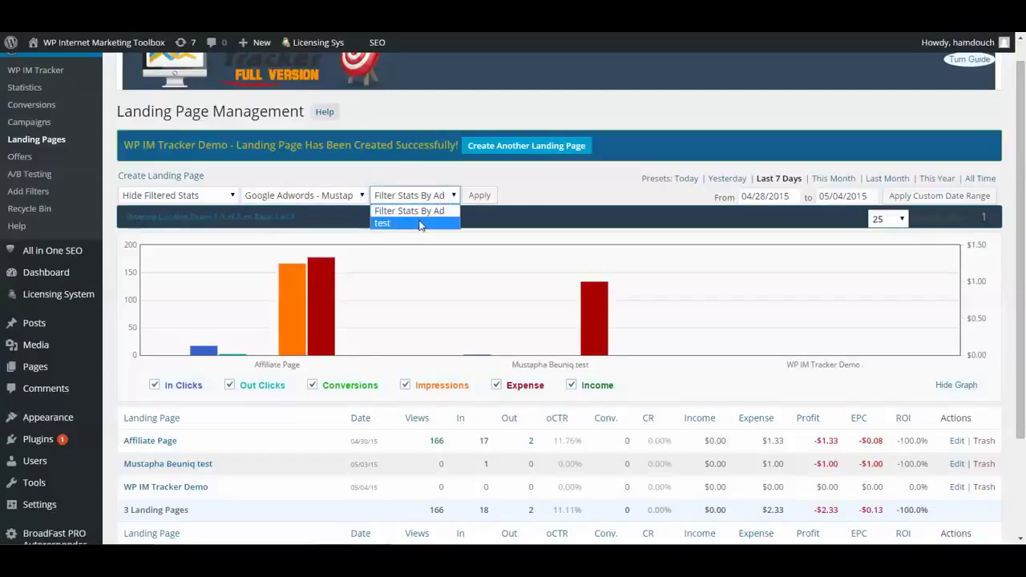
click(420, 224)
click(479, 197)
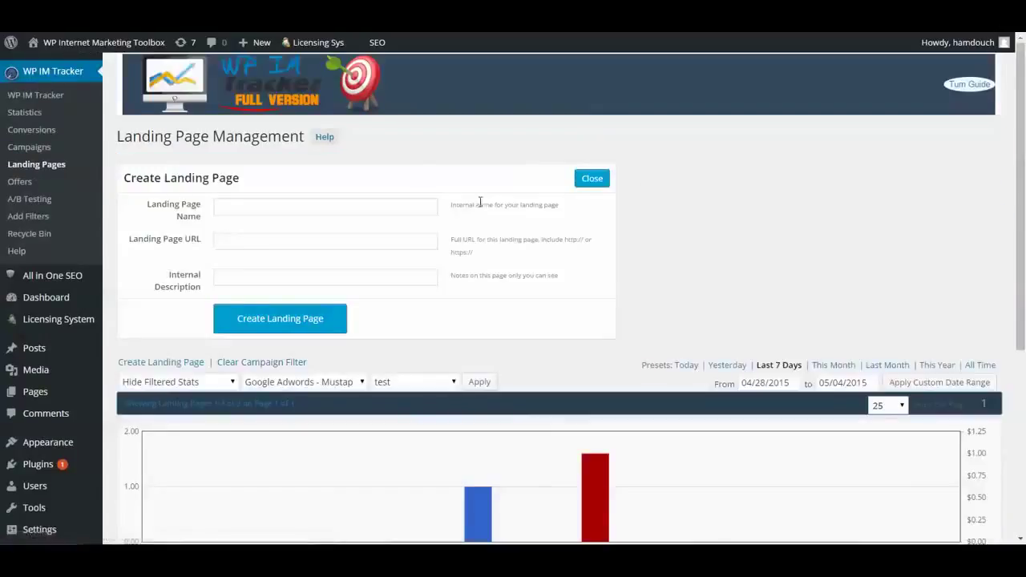
scroll(489, 217, down, 3)
scroll(492, 223, down, 1)
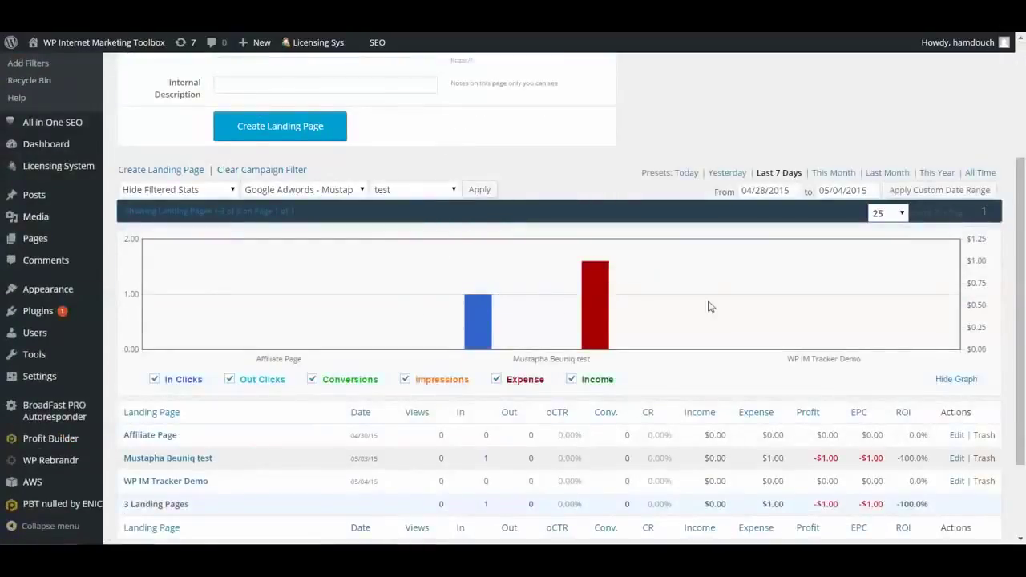
scroll(420, 248, up, 3)
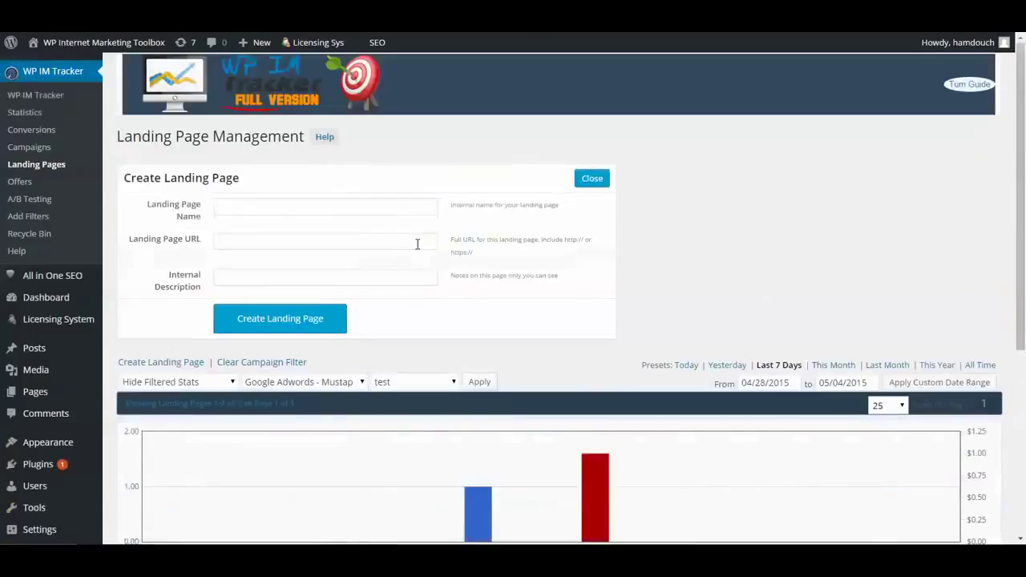
Step: Open the offer management page and look over its graph and list of offers
click(17, 184)
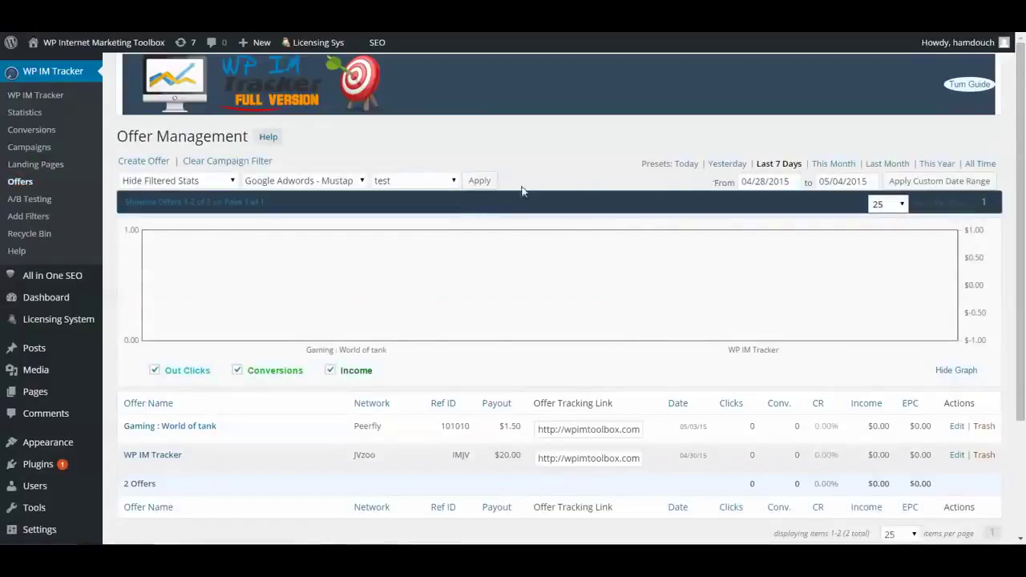
scroll(518, 192, down, 1)
scroll(561, 231, up, 1)
drag(118, 137, 249, 138)
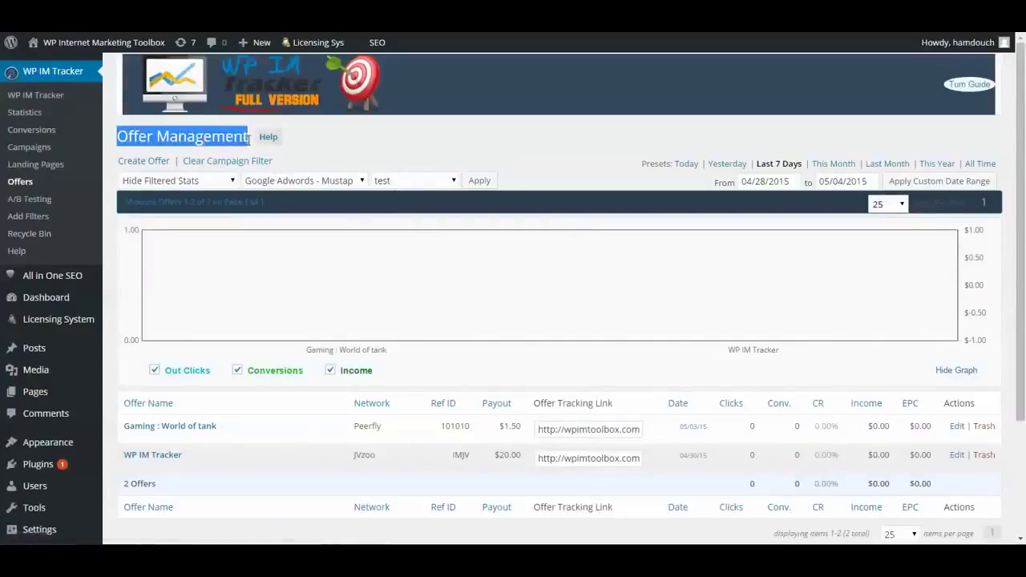
click(345, 145)
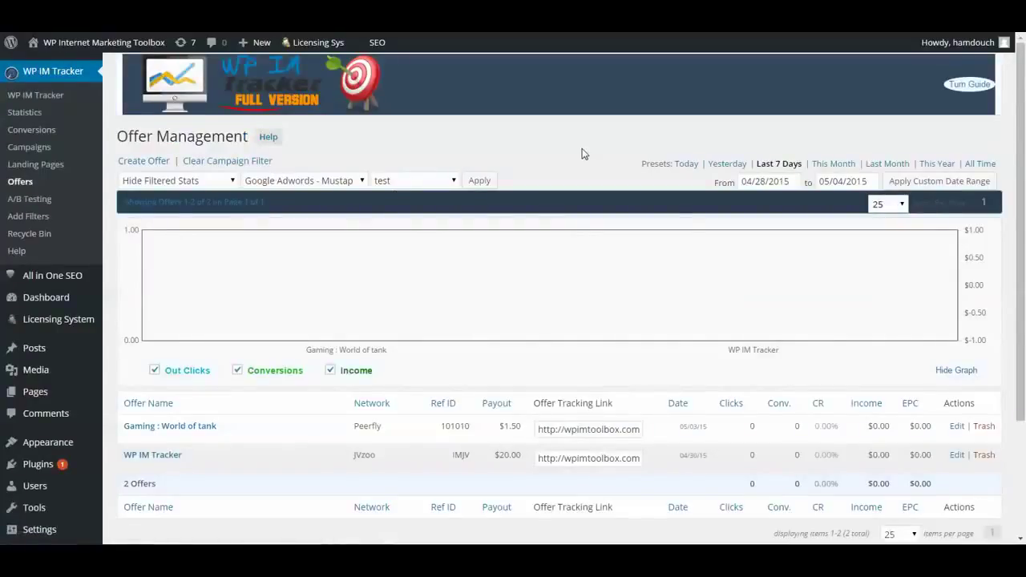
click(600, 309)
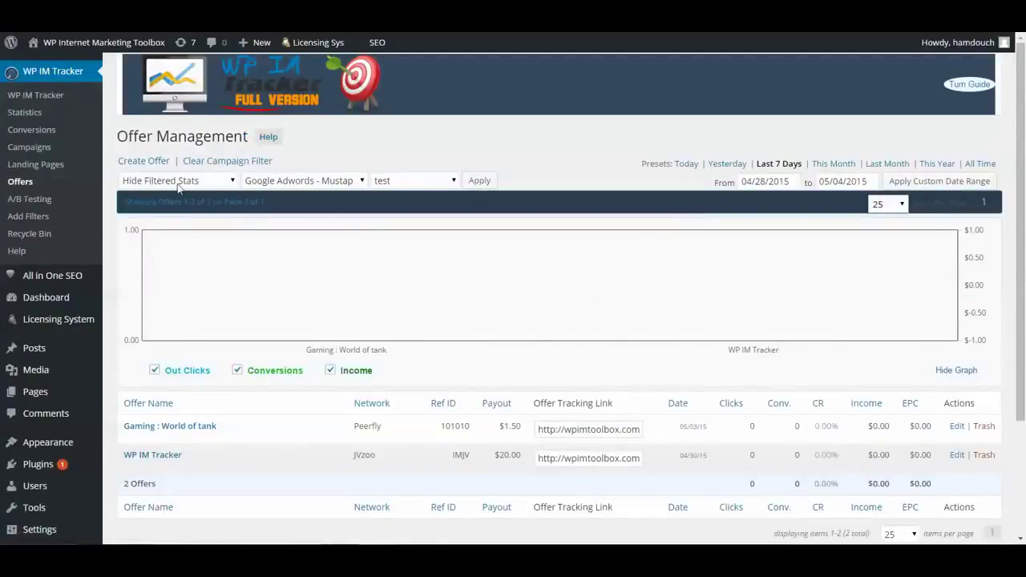
Step: Start a new offer named "CPA Offer" and set its network name to "NA"
click(145, 162)
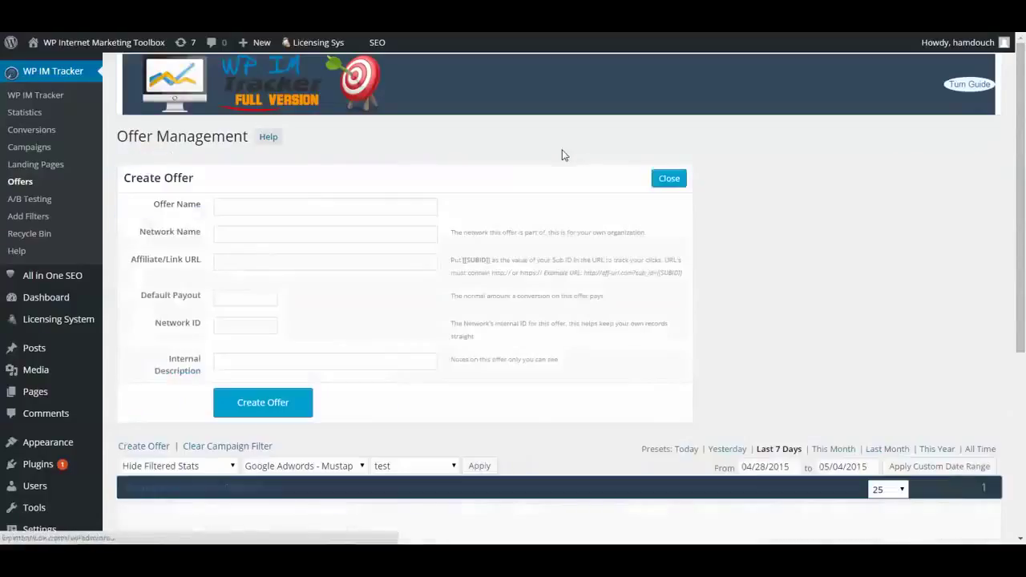
click(282, 205)
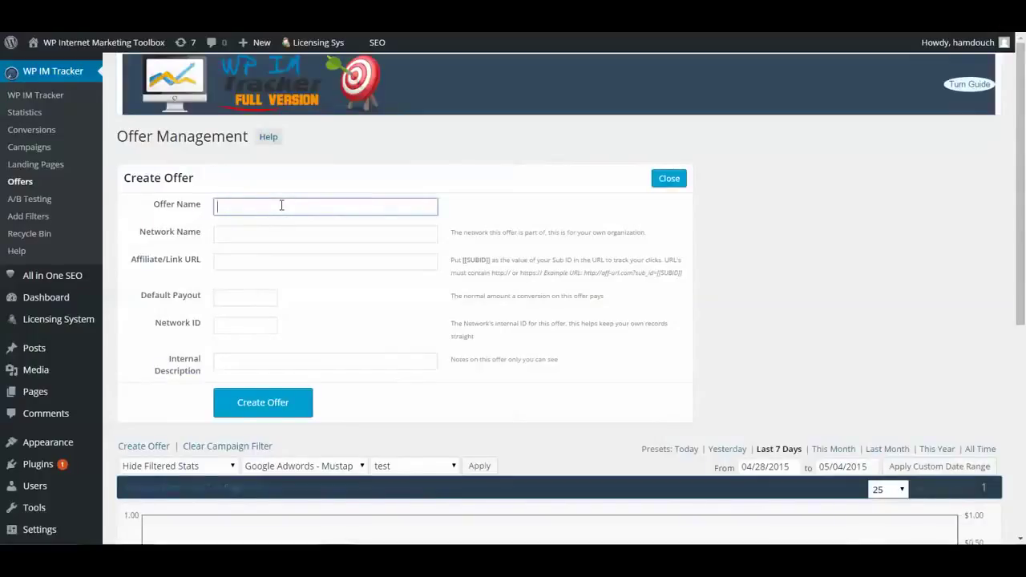
click(282, 205)
text(CPA Offer)
key(Tab)
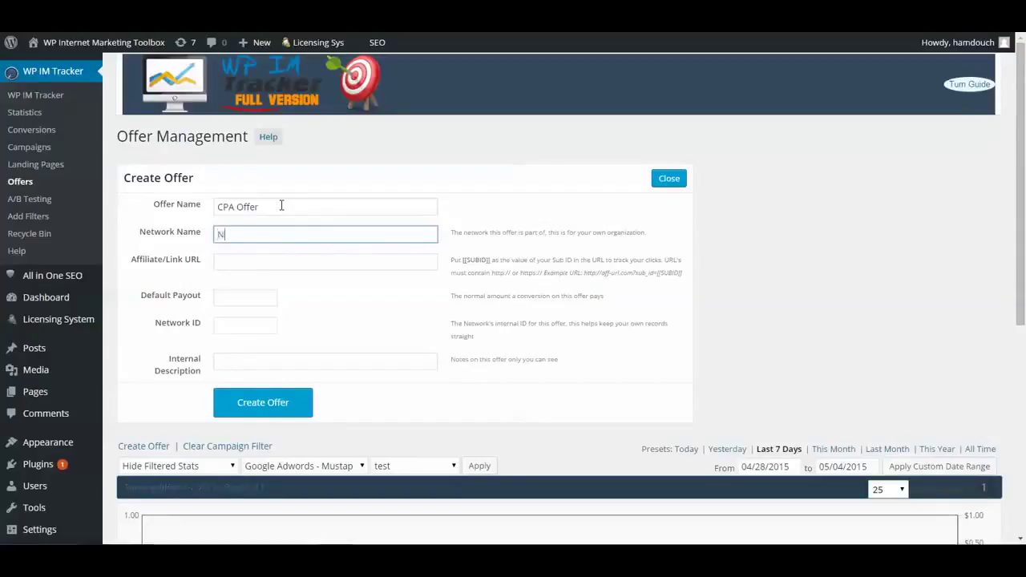
key(Tab)
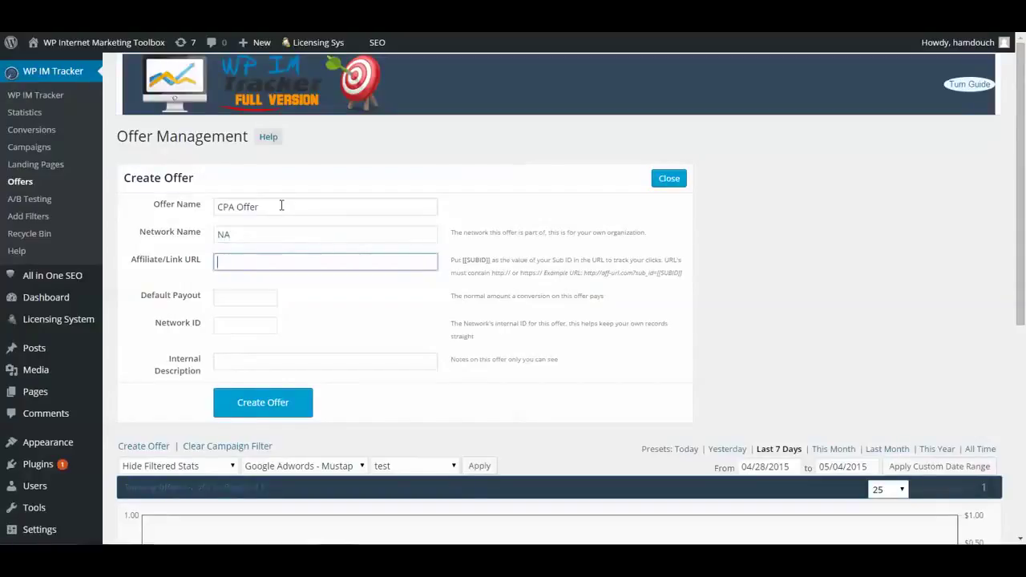
text(Your )
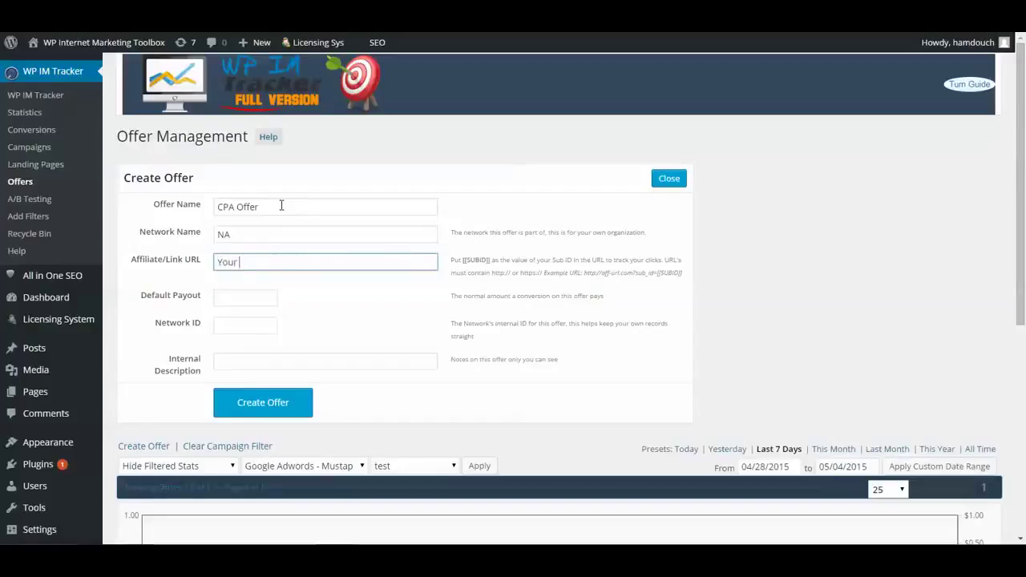
text(Link)
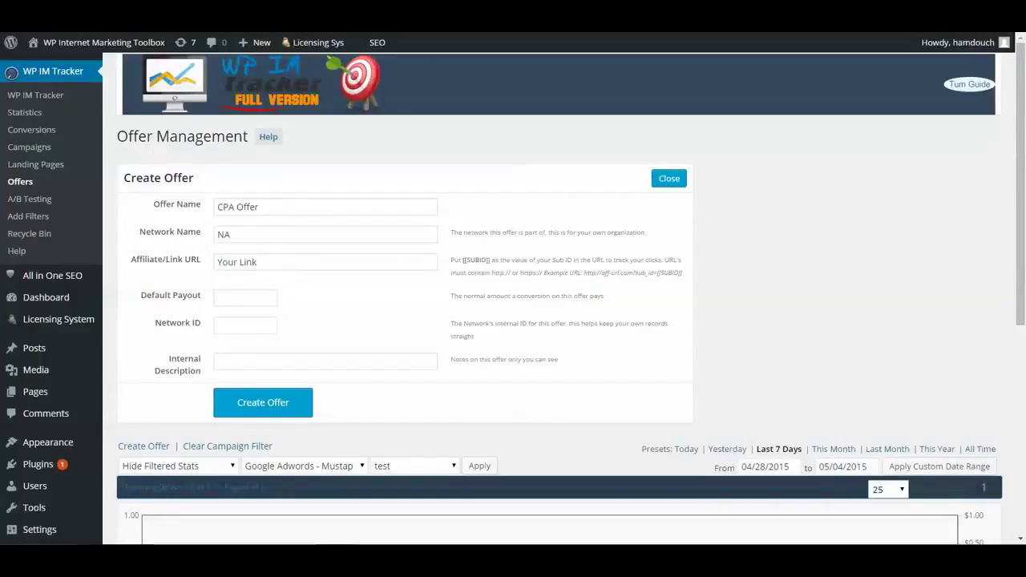
right_click(104, 34)
click(136, 69)
drag(258, 262, 207, 265)
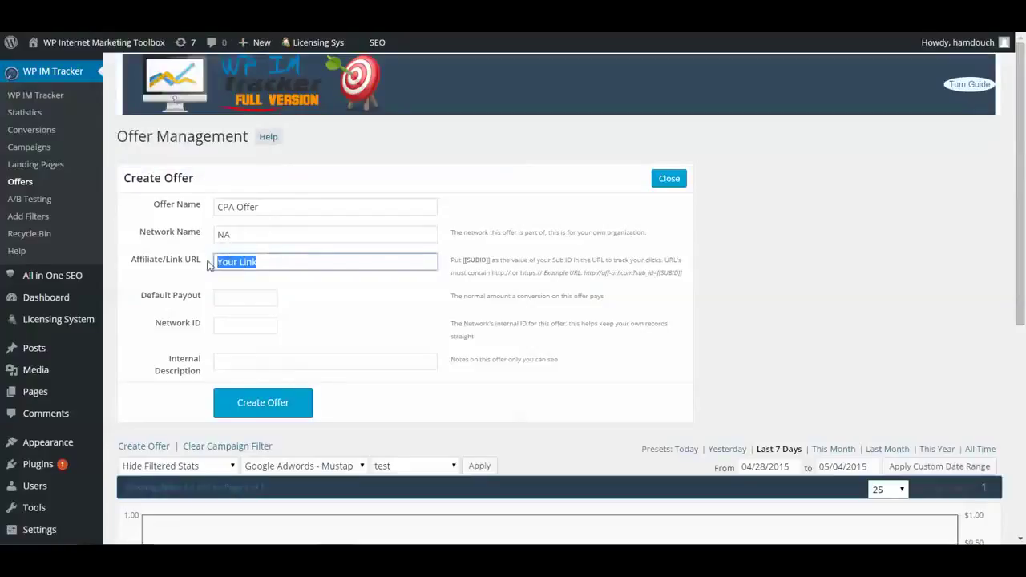
text(http://wpimtoolbox.com/)
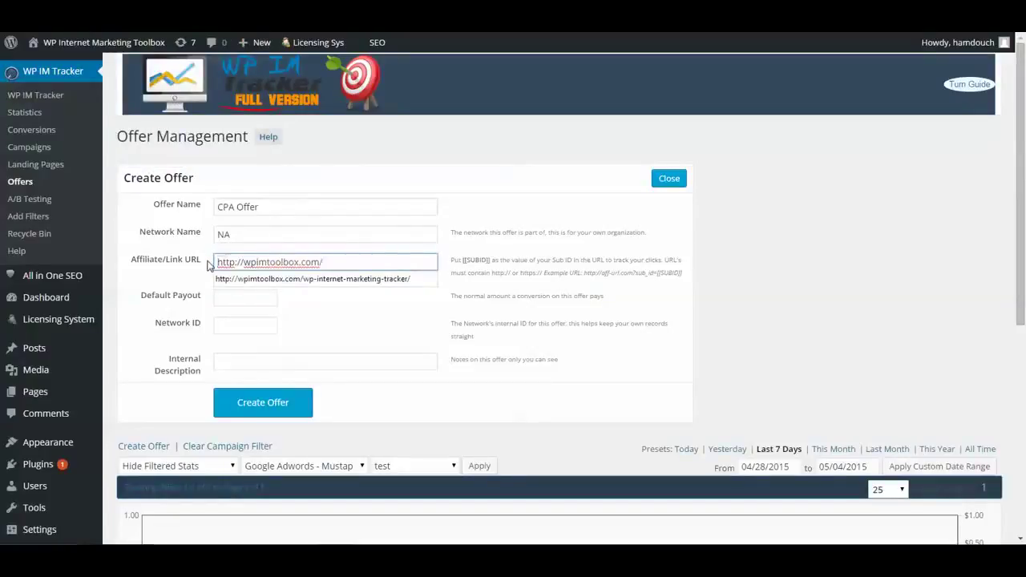
click(371, 325)
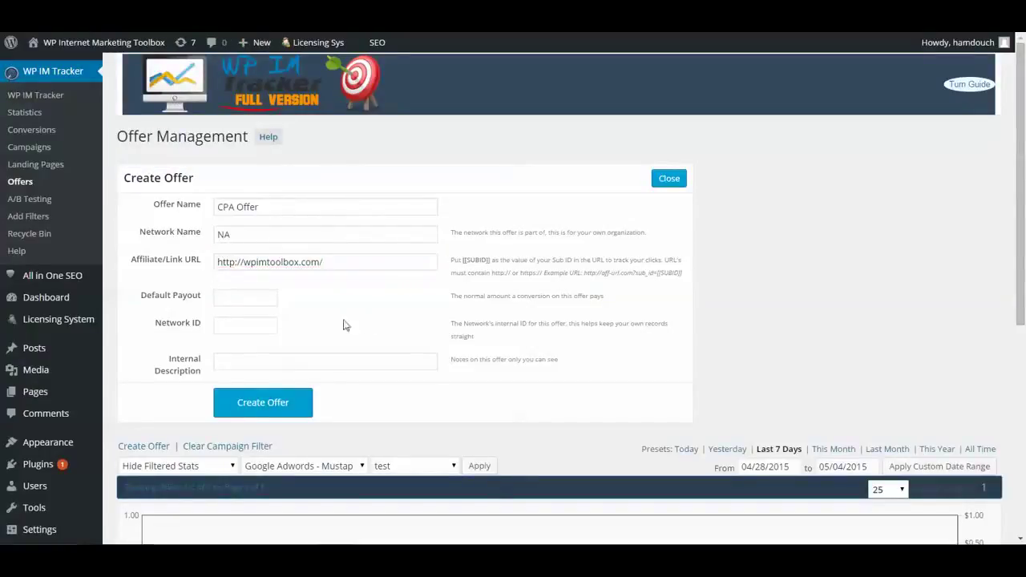
Step: Set the offer's default payout to 0.2 and its network ID to "NA"
click(253, 299)
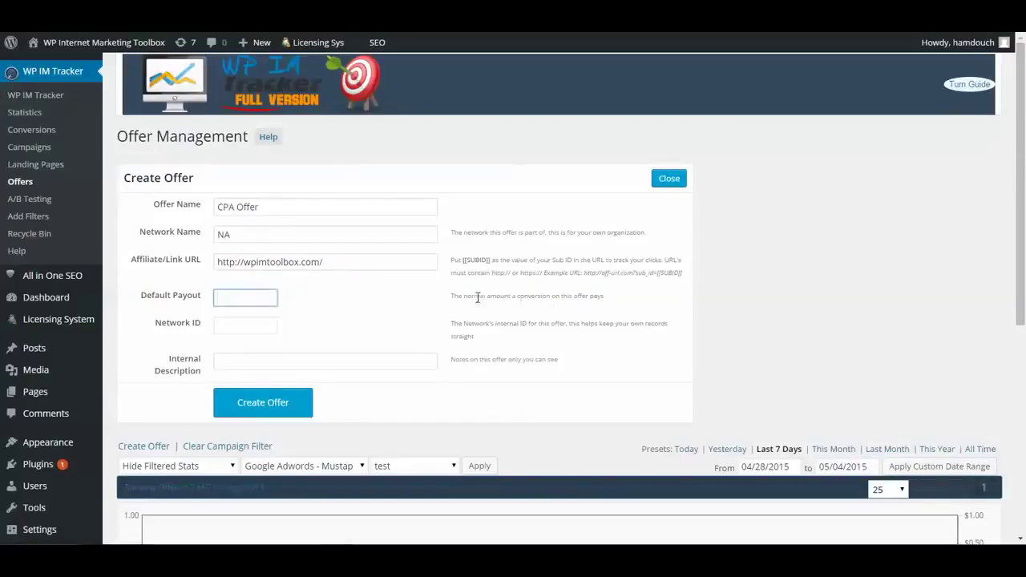
drag(453, 296, 596, 296)
click(596, 296)
click(254, 300)
text(0.2)
drag(668, 323, 289, 329)
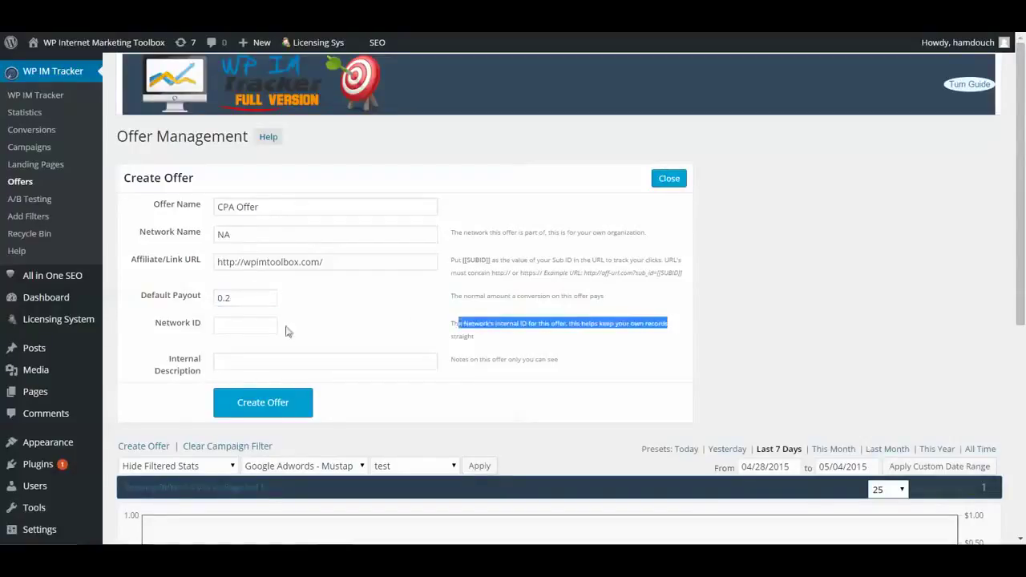
click(251, 325)
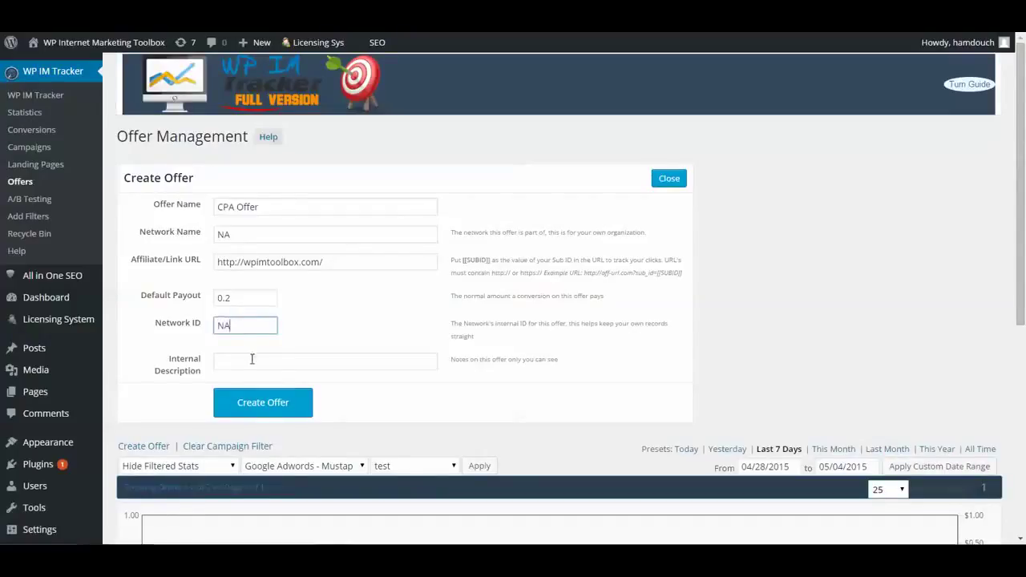
Step: Enter "CPA Offer Demo 1" as the internal description and create the offer
click(253, 363)
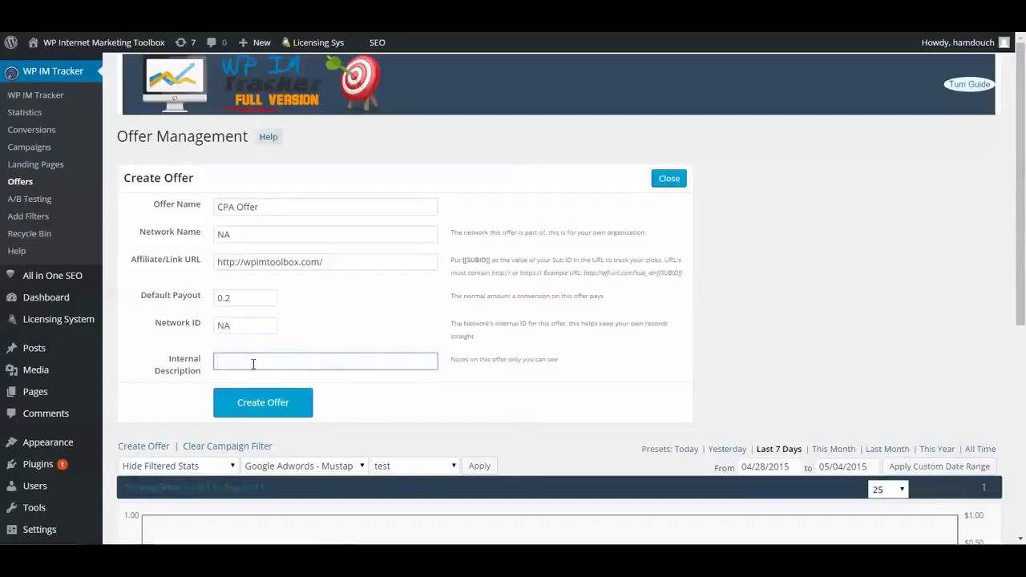
text(CPA Offer D)
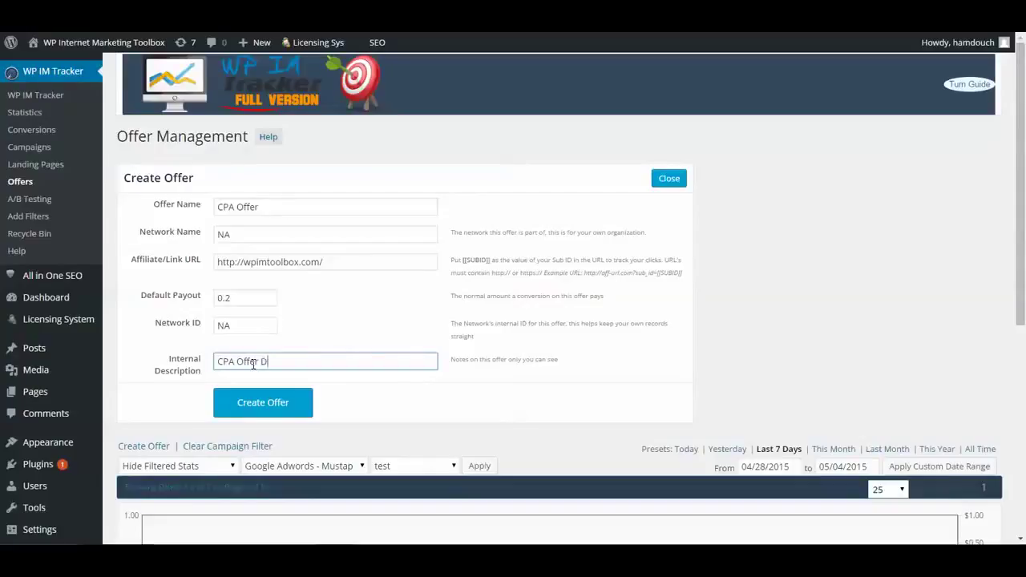
text(emo 1)
scroll(504, 249, down, 2)
key(Return)
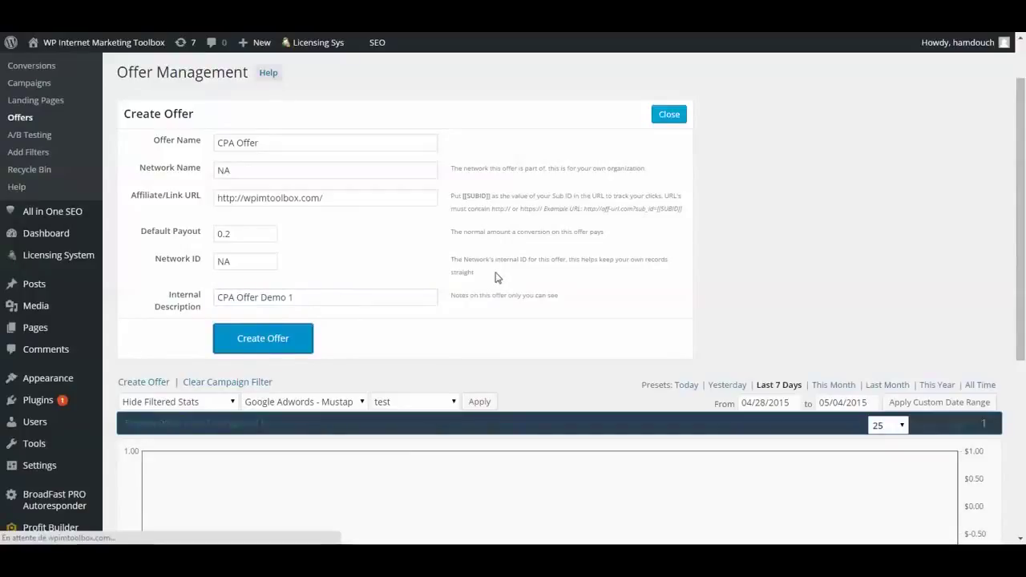
Step: Review the CPA Offer entry in the offer list, checking its network, reference ID and payout, and read through its full tracking link
scroll(498, 234, down, 3)
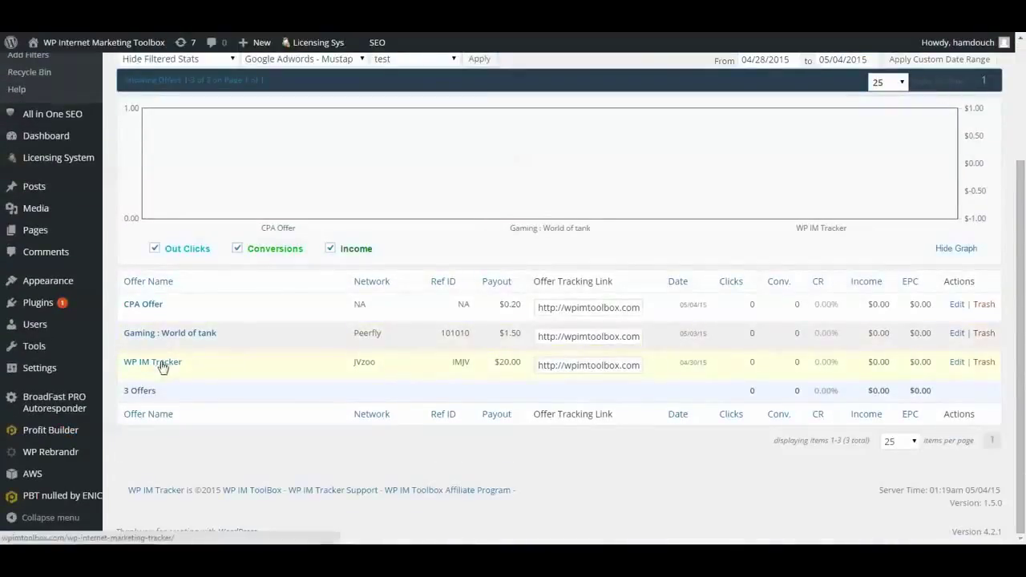
double_click(357, 287)
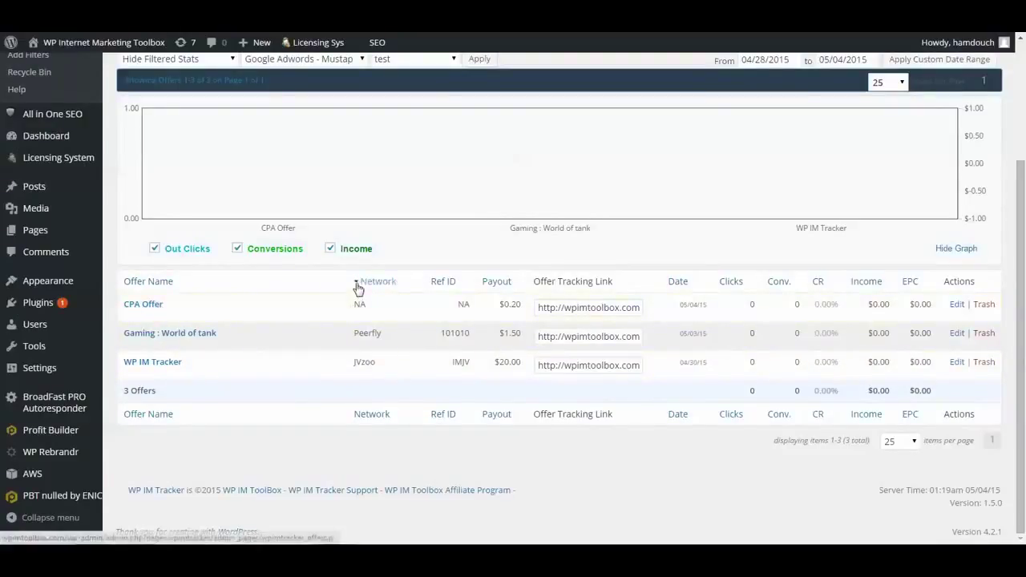
double_click(437, 285)
double_click(463, 305)
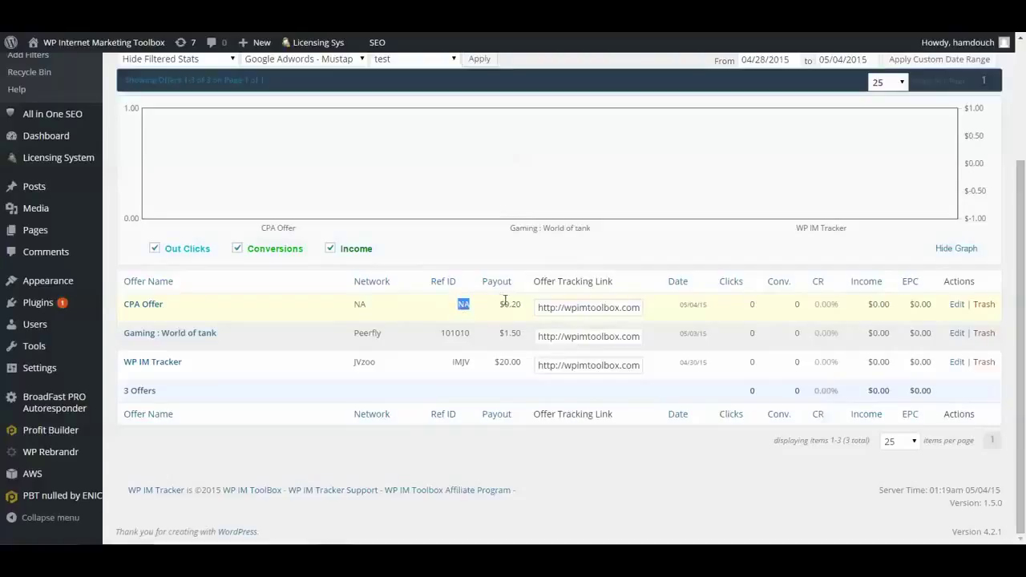
click(563, 309)
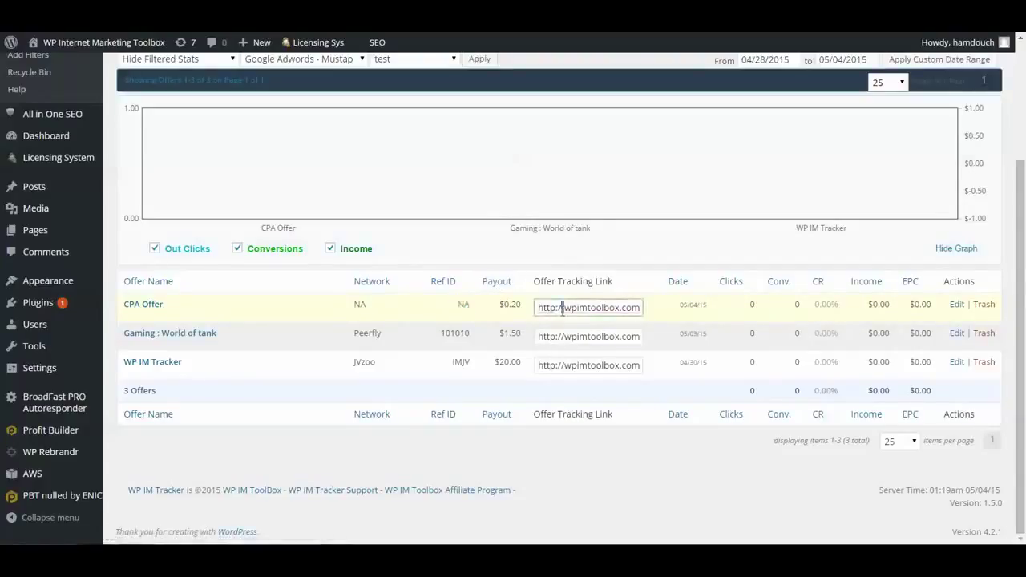
triple_click(563, 310)
right_click(563, 310)
click(622, 367)
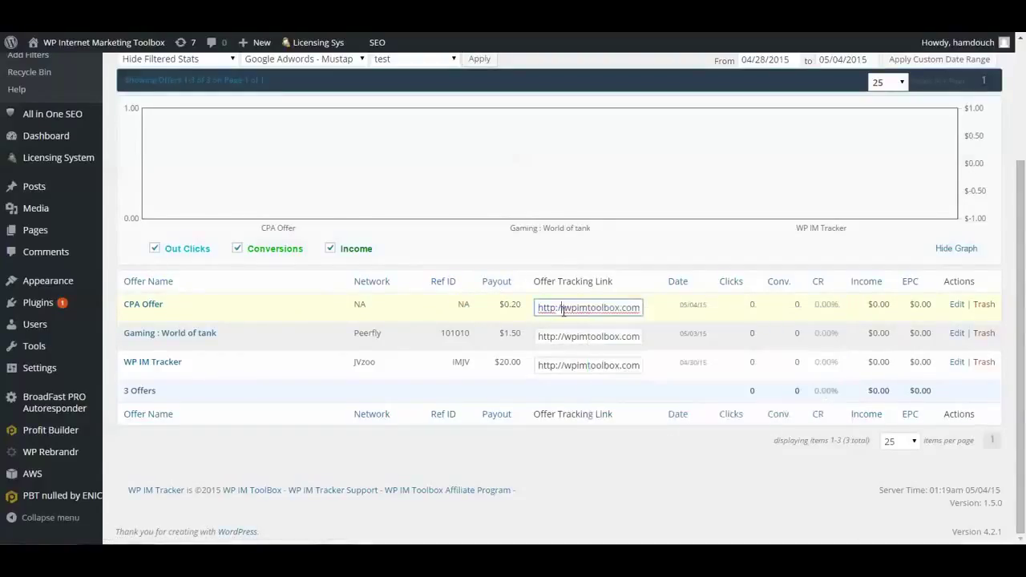
triple_click(554, 311)
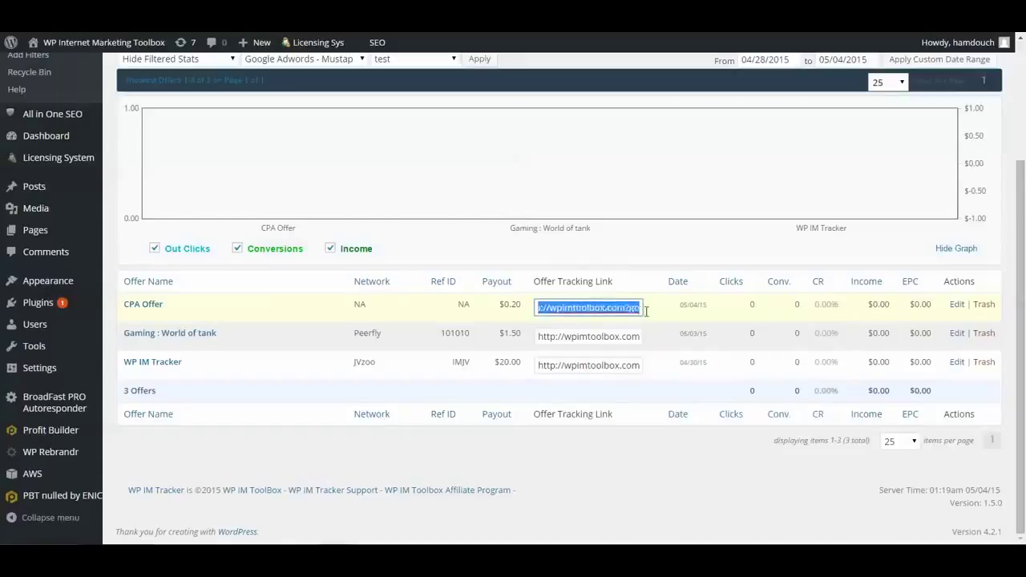
drag(597, 311, 605, 313)
triple_click(605, 312)
click(601, 311)
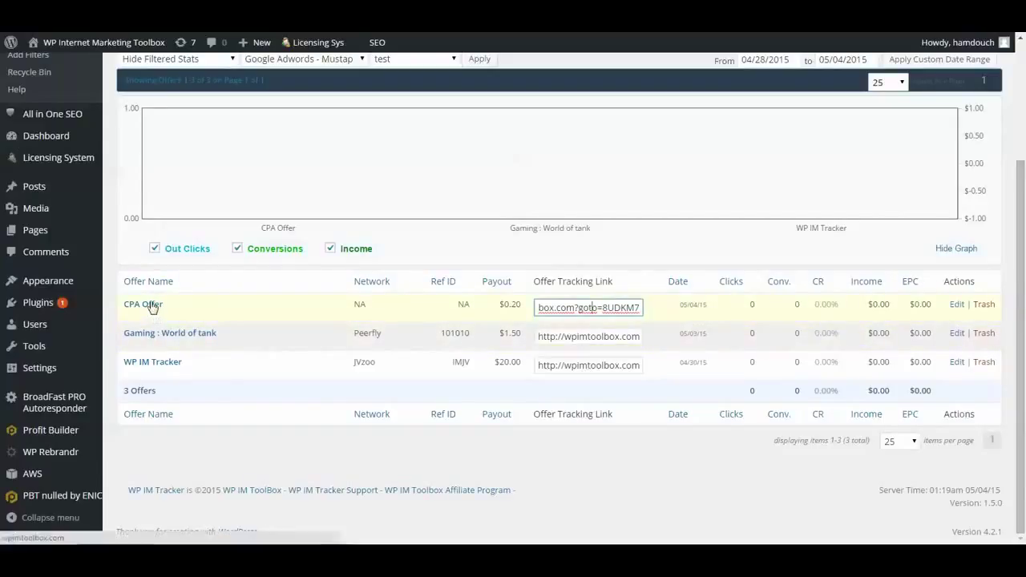
scroll(297, 317, up, 2)
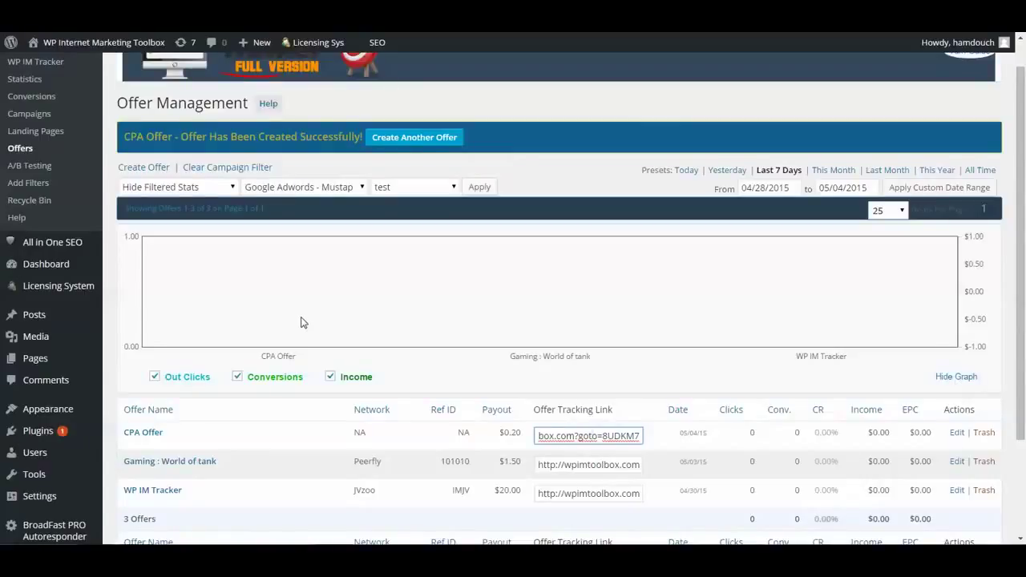
Step: Open the campaign management page and look over its graph and table of campaigns
click(39, 114)
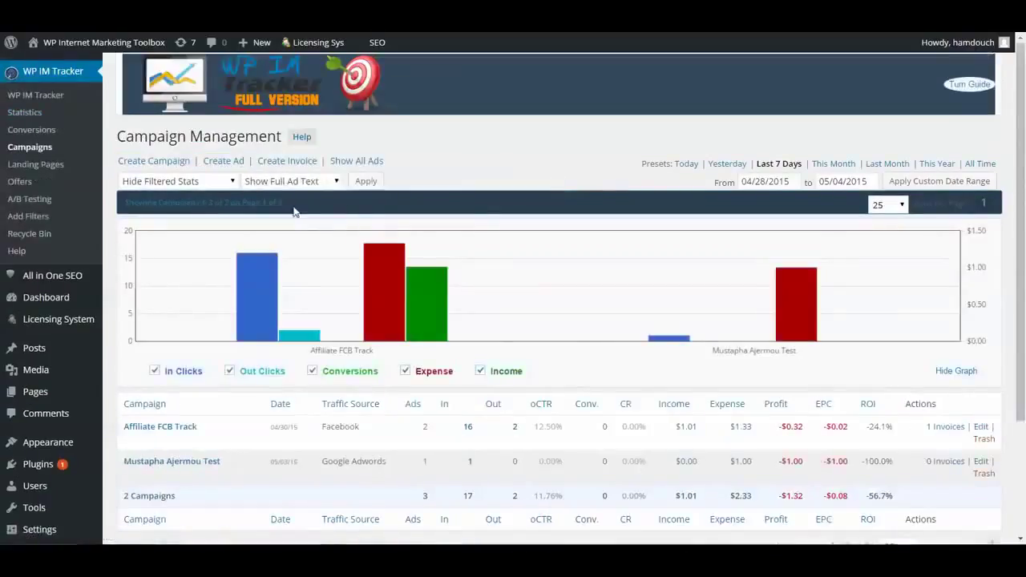
scroll(528, 279, down, 2)
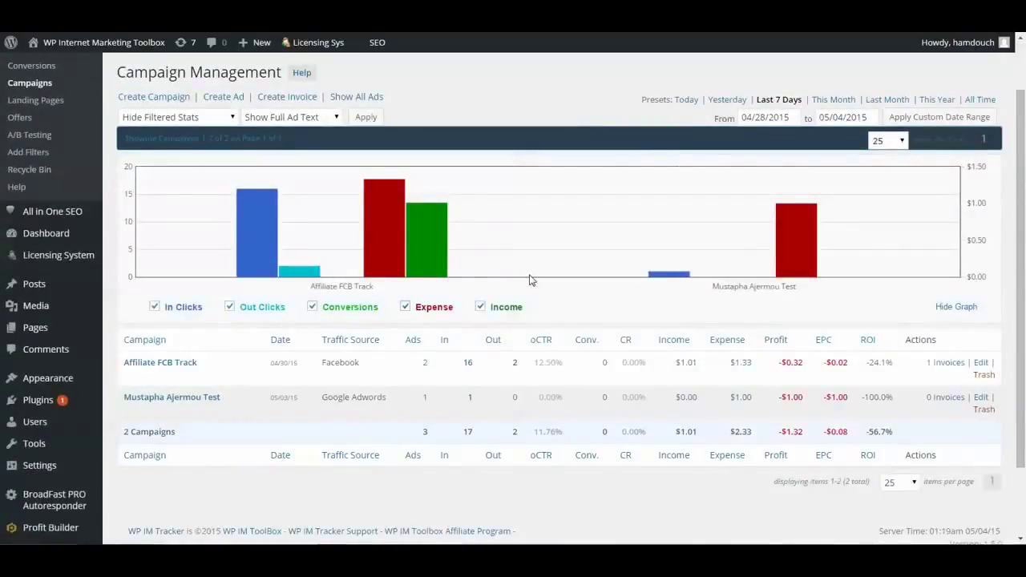
scroll(530, 280, up, 2)
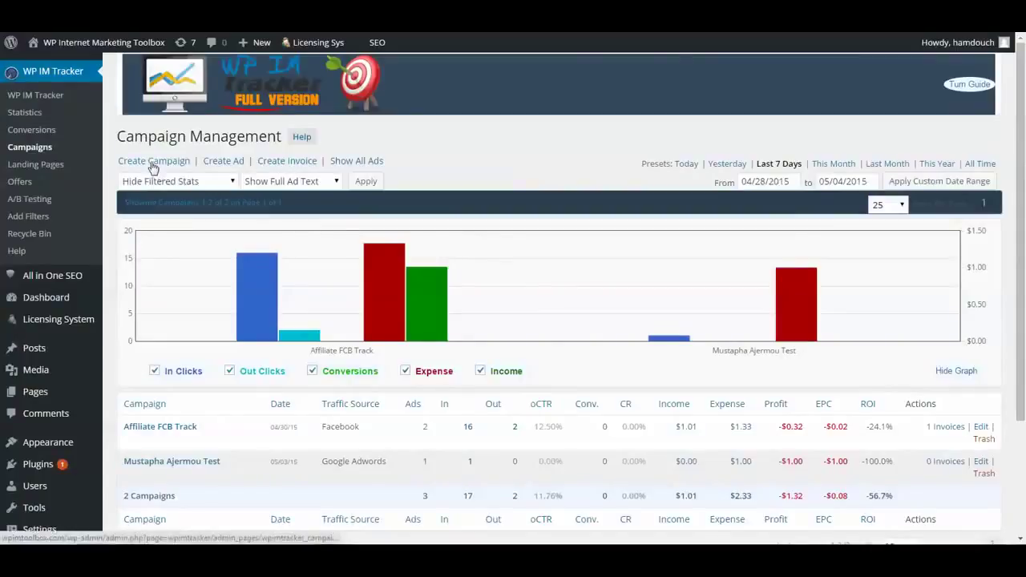
drag(118, 137, 286, 137)
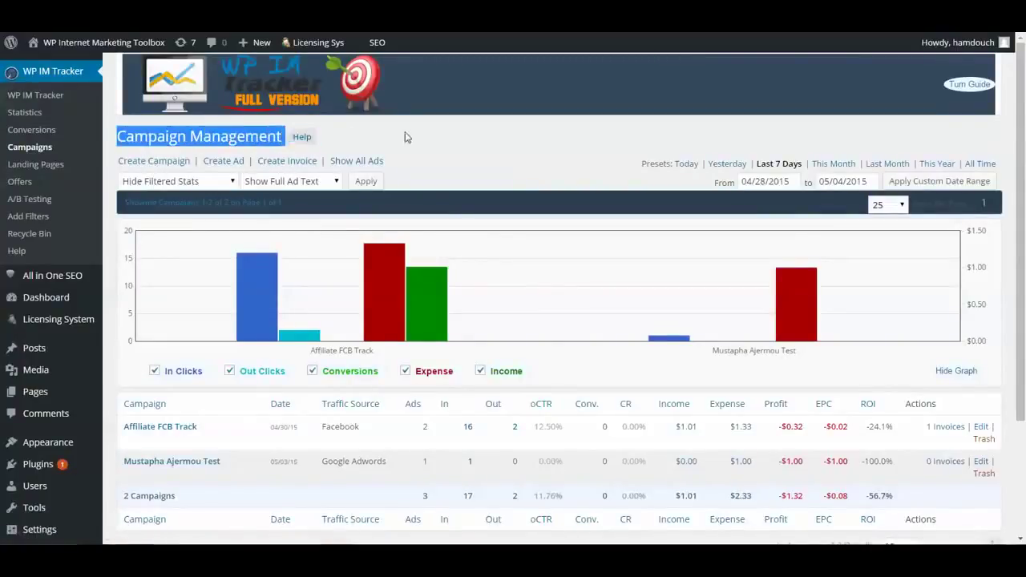
Step: Start a new campaign and name it "WP Tracker System"
click(165, 161)
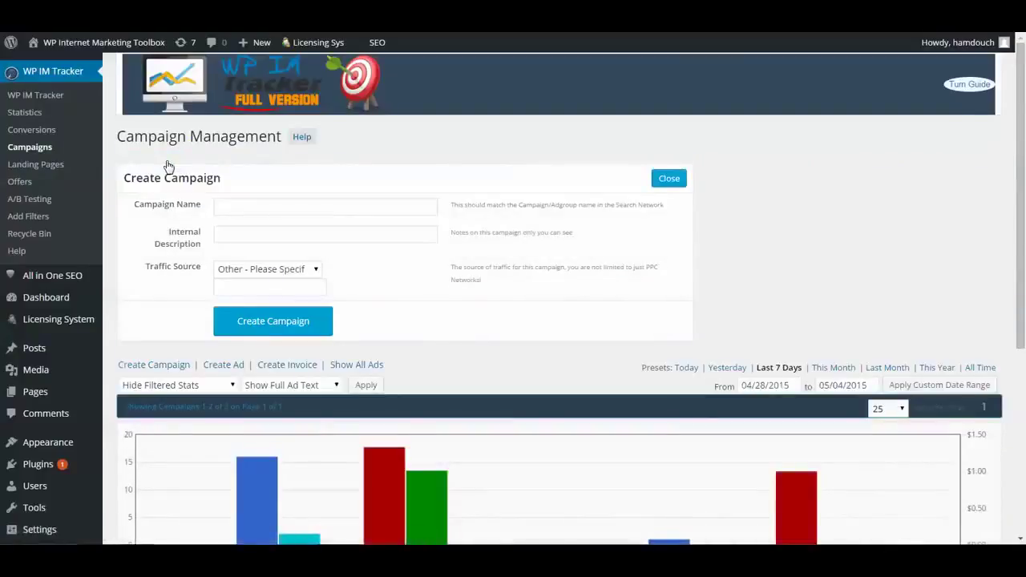
click(235, 205)
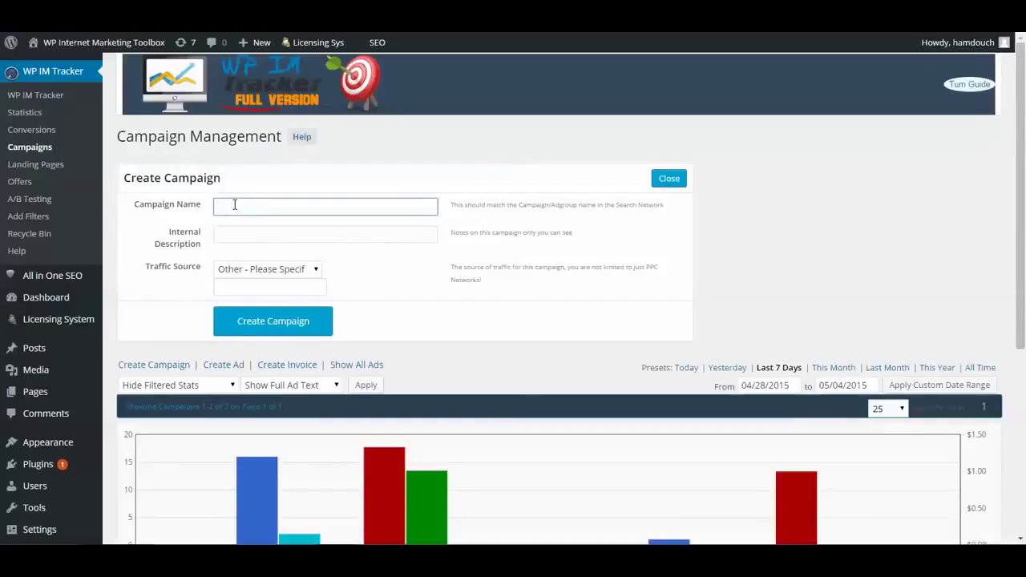
text(WP)
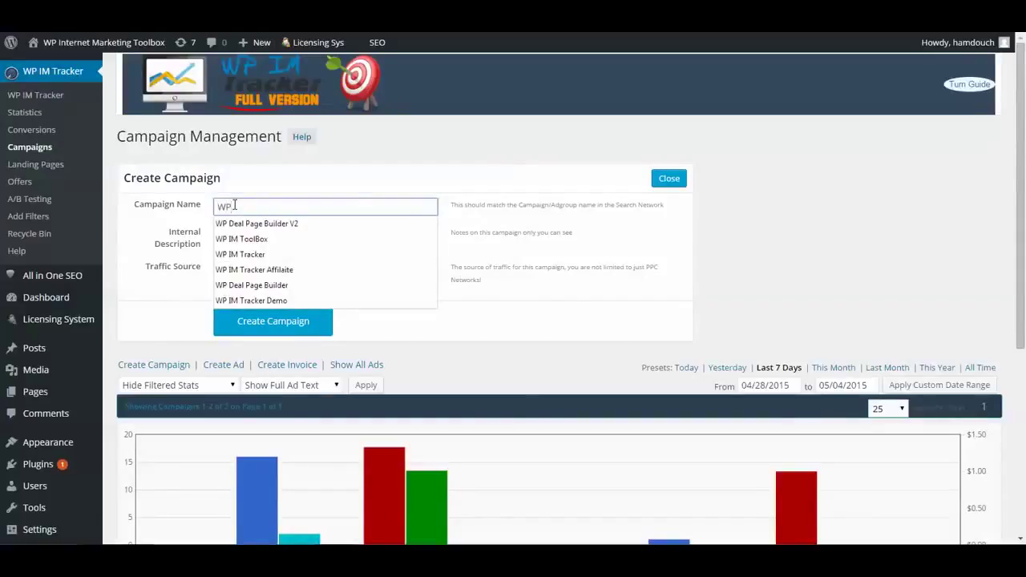
text( I)
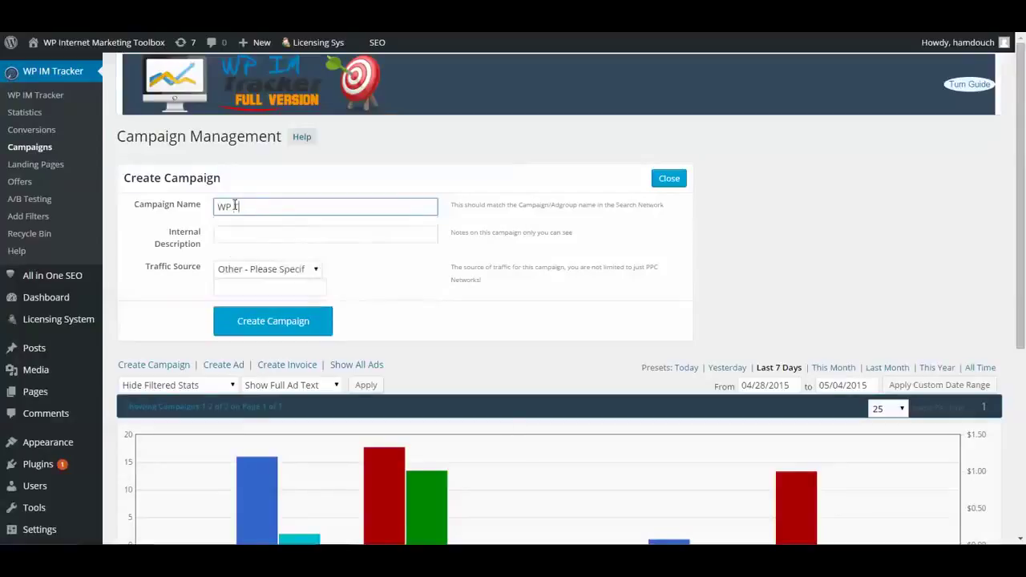
key(BackSpace)
text(Tracker System)
Step: Enter "Tracker Compaign" as the campaign's internal description and set its traffic source to Facebook, specified as "FCB"
click(246, 235)
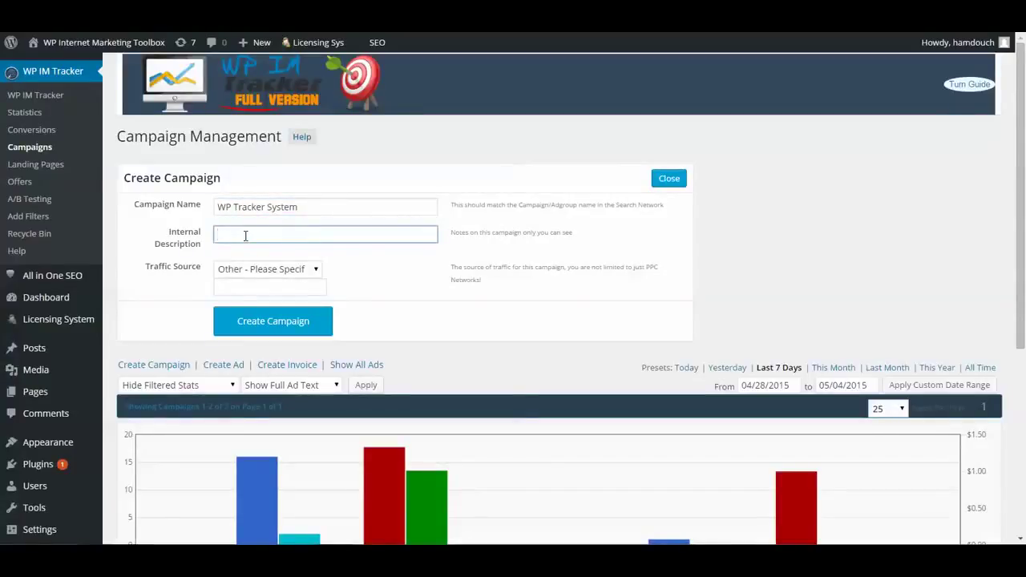
text(Tracker Compna)
click(381, 275)
scroll(374, 257, down, 1)
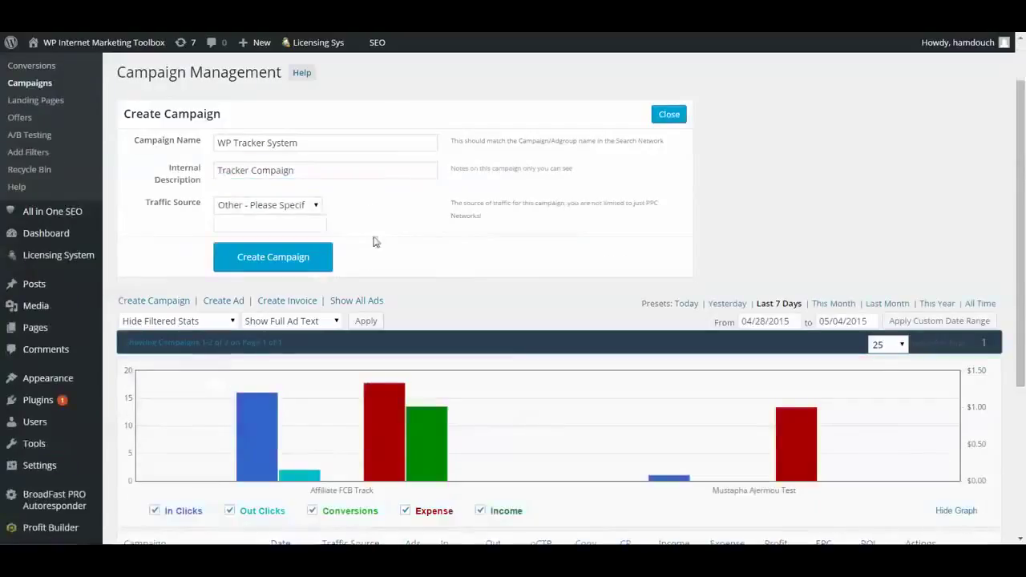
click(305, 207)
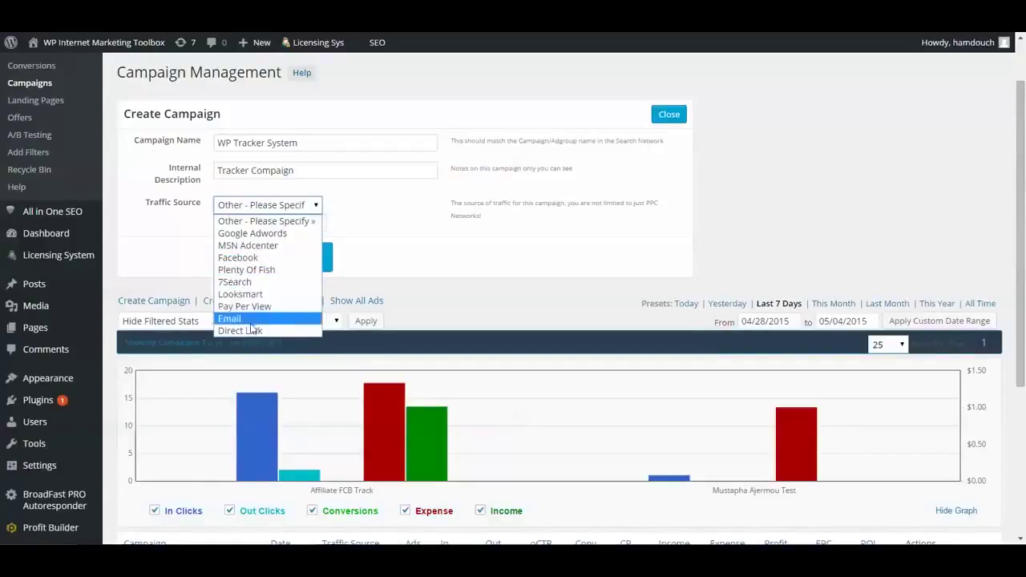
click(270, 264)
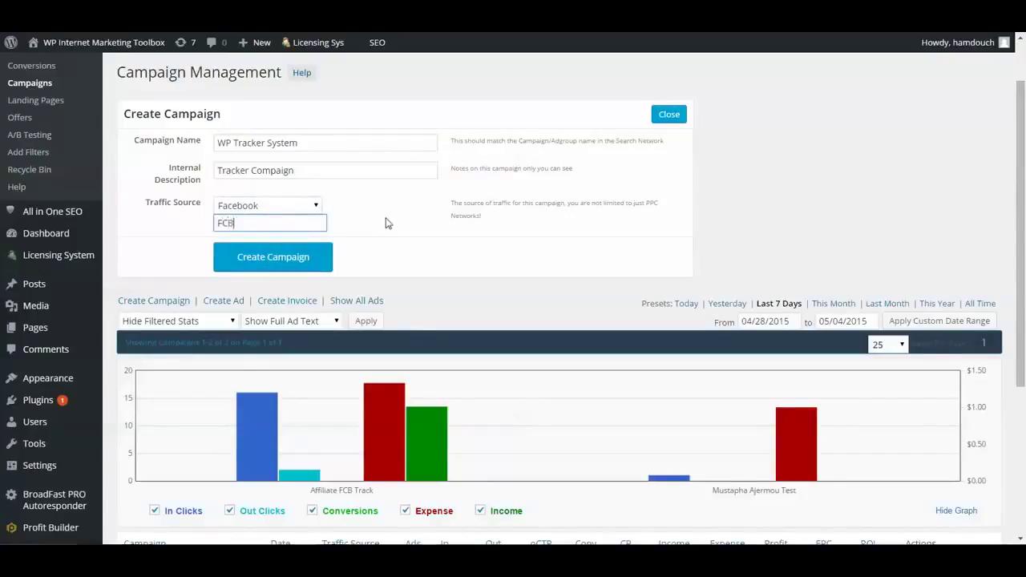
Step: Specify the Facebook traffic source as "FCB Offer" and create the WP Tracker System campaign
text(FCB Offer)
click(290, 260)
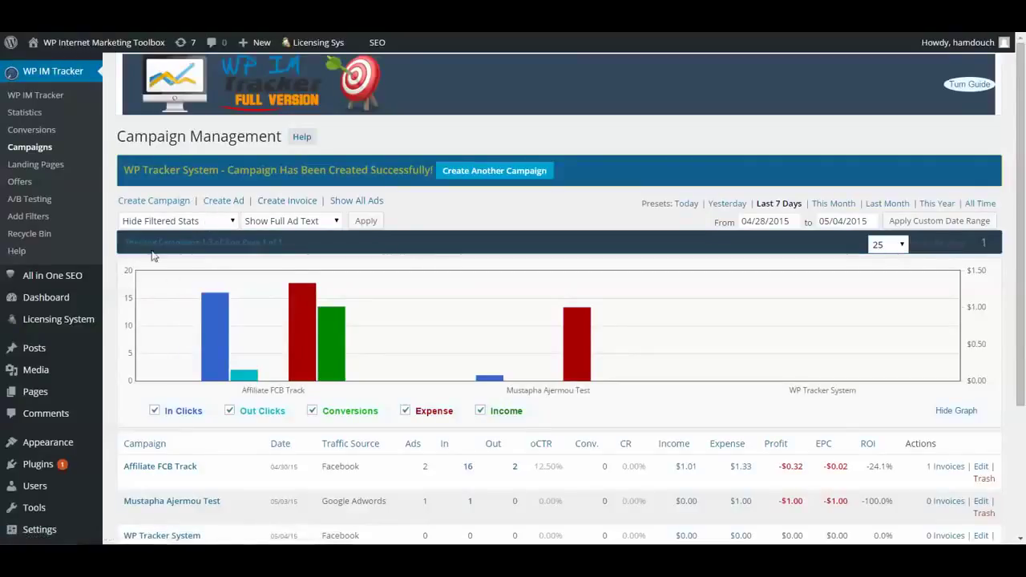
Step: Look over the campaign graph and the campaign table, including the row for WP Tracker System
drag(132, 240, 284, 243)
click(227, 344)
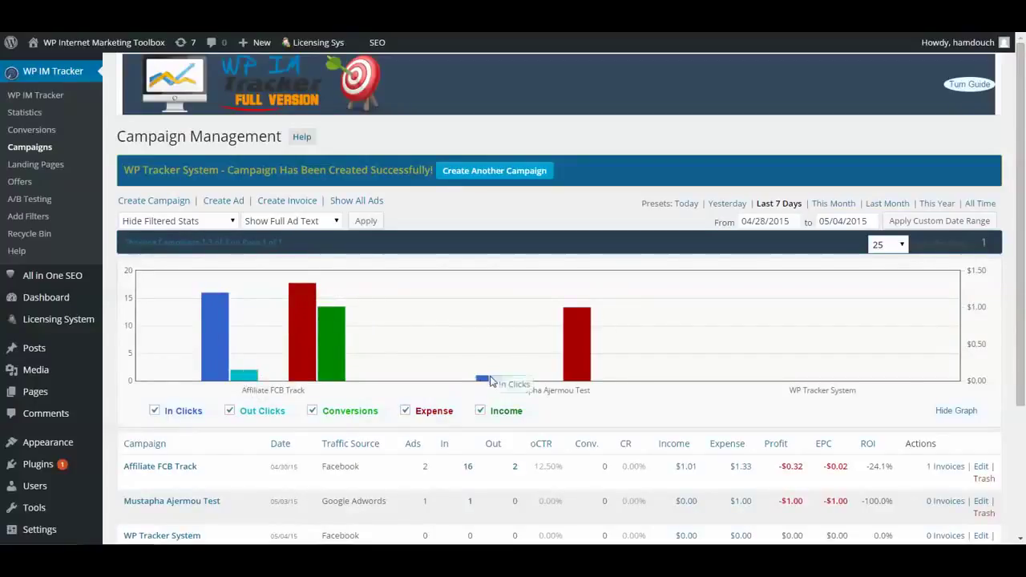
mouse_move(570, 342)
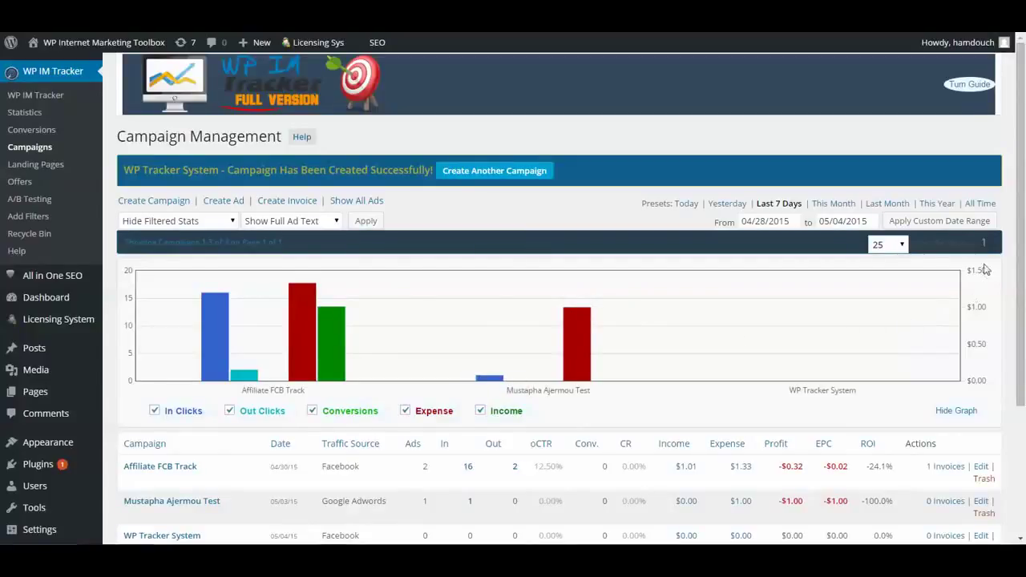
scroll(971, 274, down, 3)
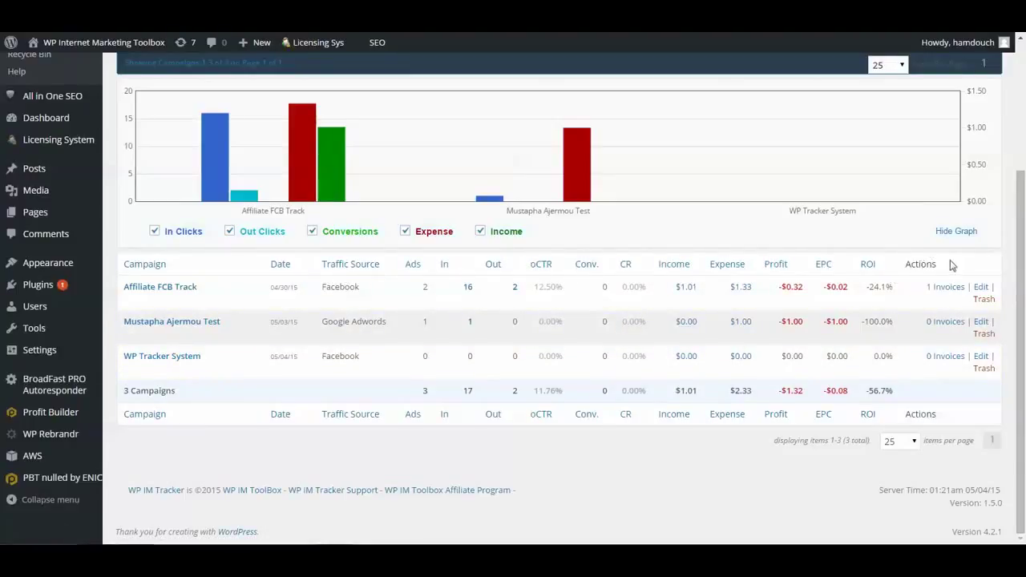
scroll(946, 271, up, 3)
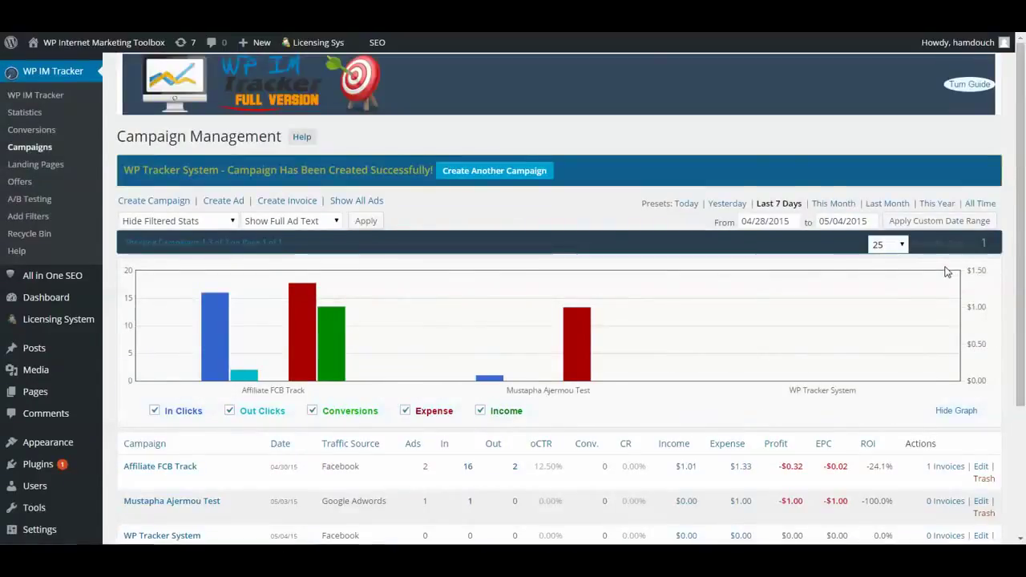
scroll(946, 271, down, 2)
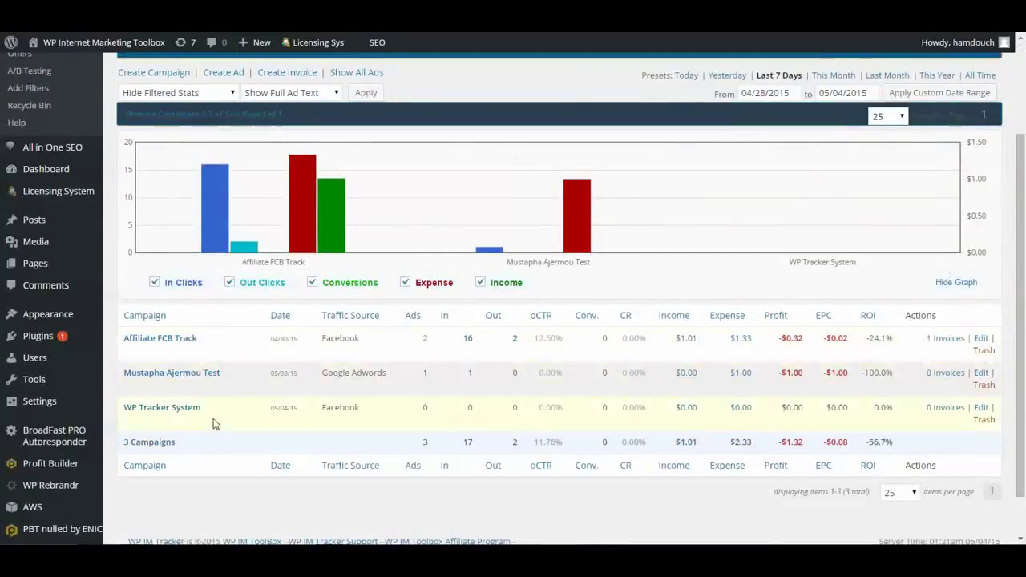
scroll(228, 375, up, 2)
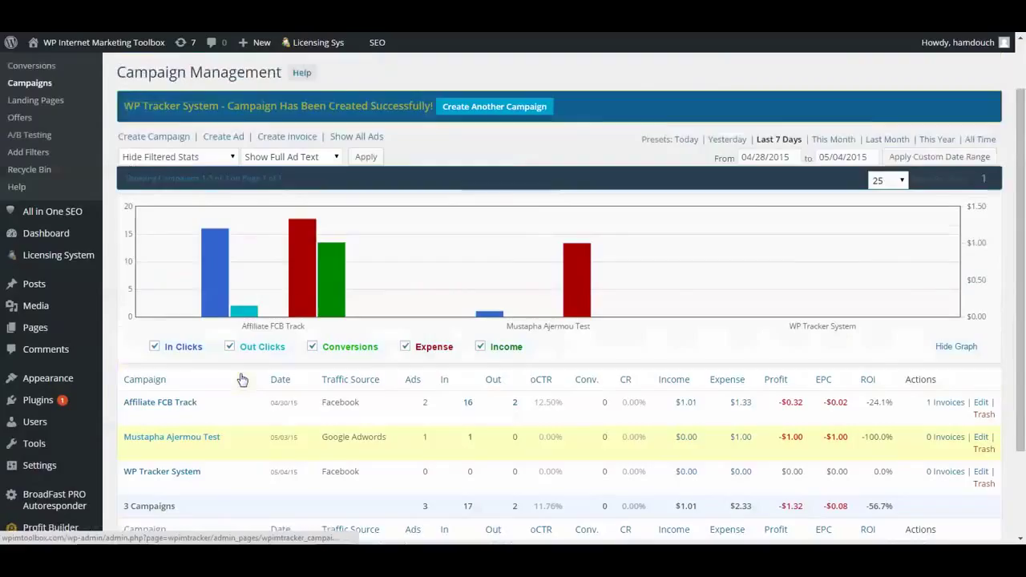
Step: Start a new ad for the "Facebook - WP Tracker System" campaign and set its ad type to Image
click(224, 201)
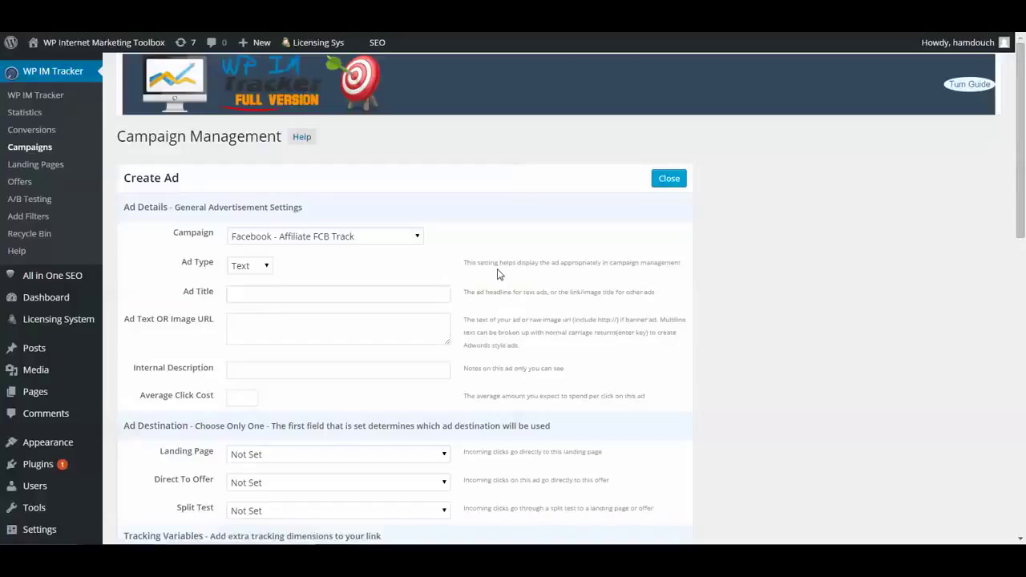
click(363, 243)
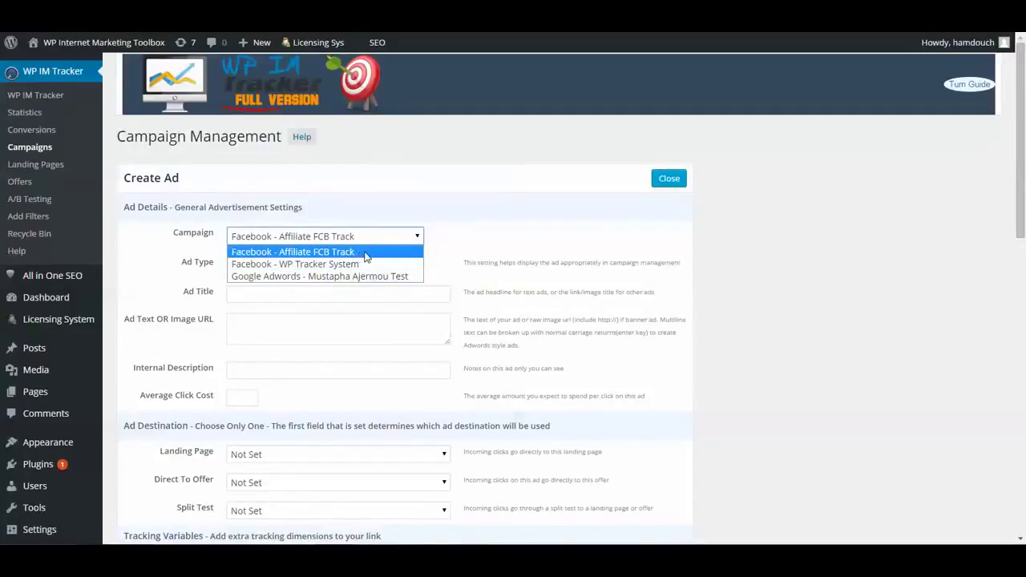
click(361, 264)
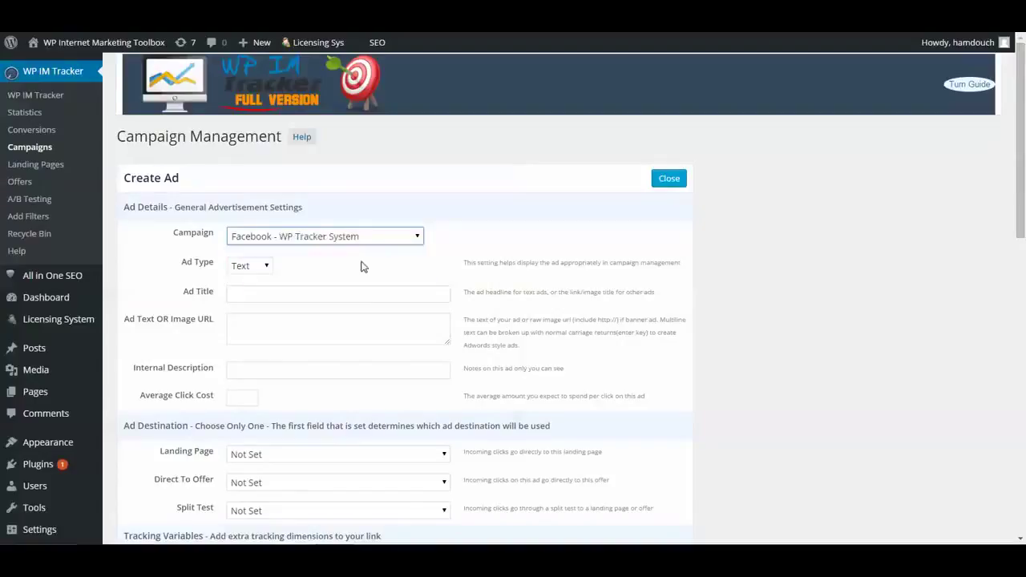
click(263, 268)
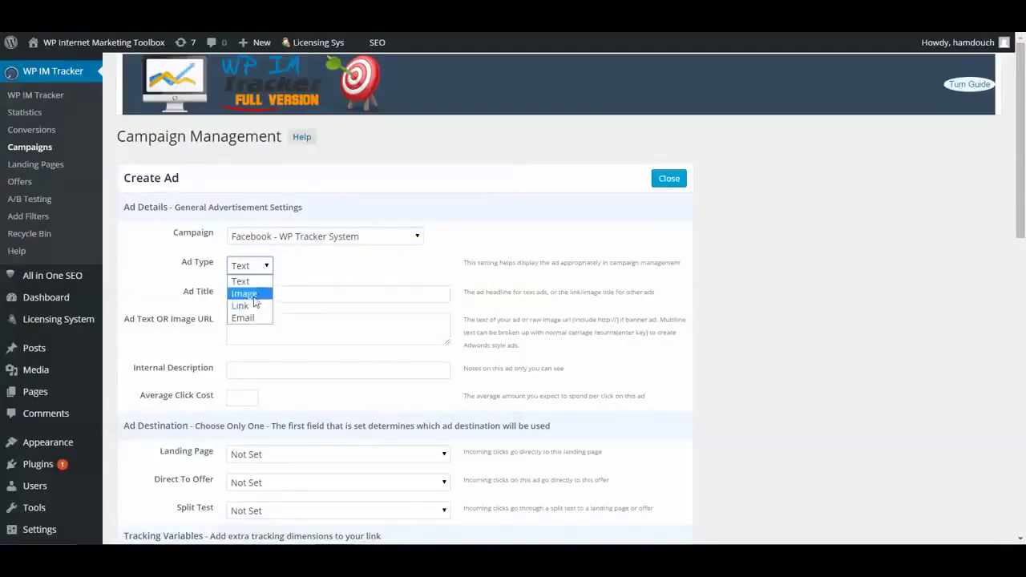
click(263, 293)
Step: Title the ad "Your Title" and enter "NA INFO" as its ad text or image URL
click(267, 297)
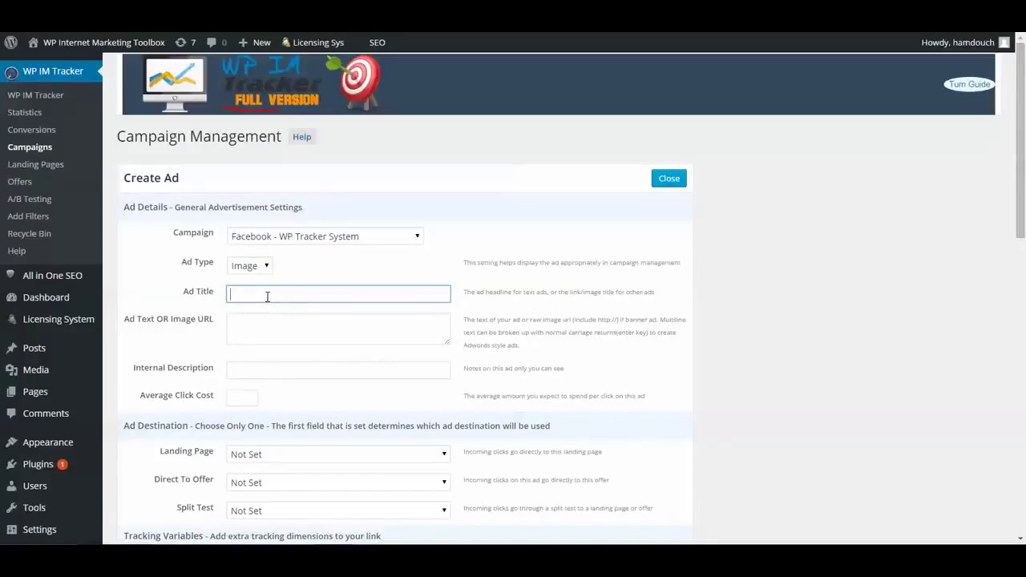
text(Your Title)
key(Tab)
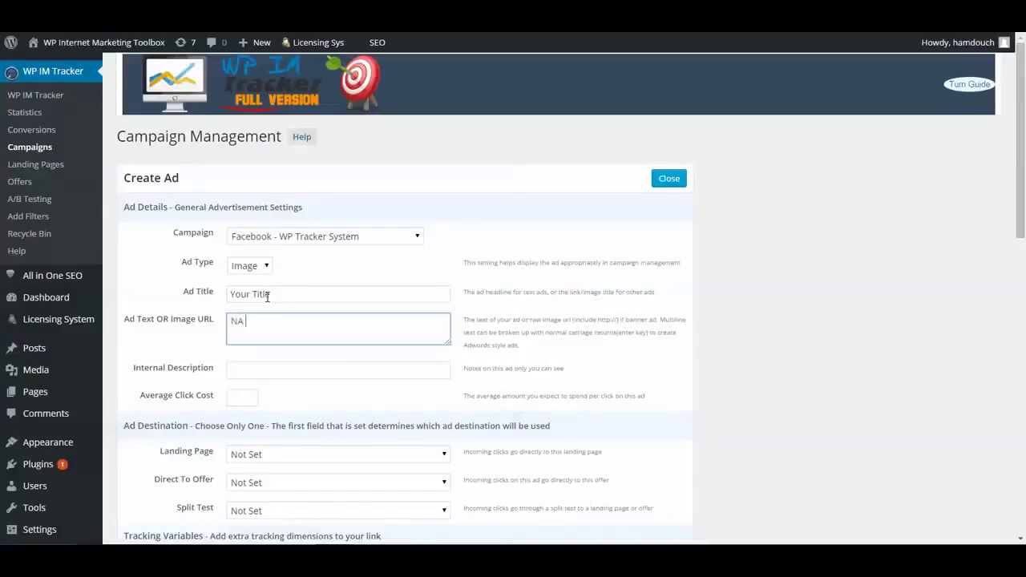
text(NA INFO)
Step: Leave the ad's internal description blank and set its average click cost to 0.1
scroll(419, 286, down, 1)
click(251, 305)
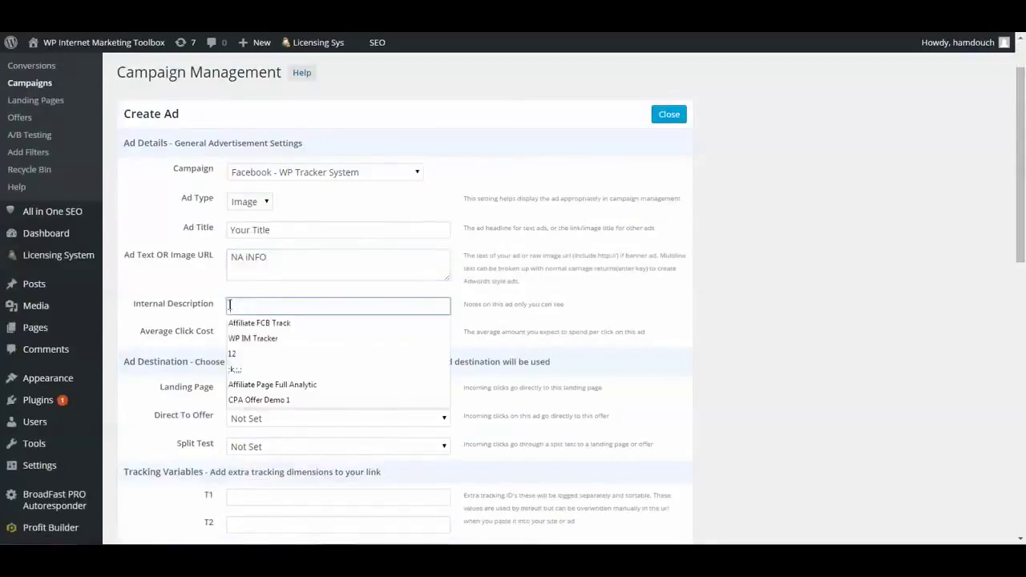
triple_click(186, 304)
click(269, 305)
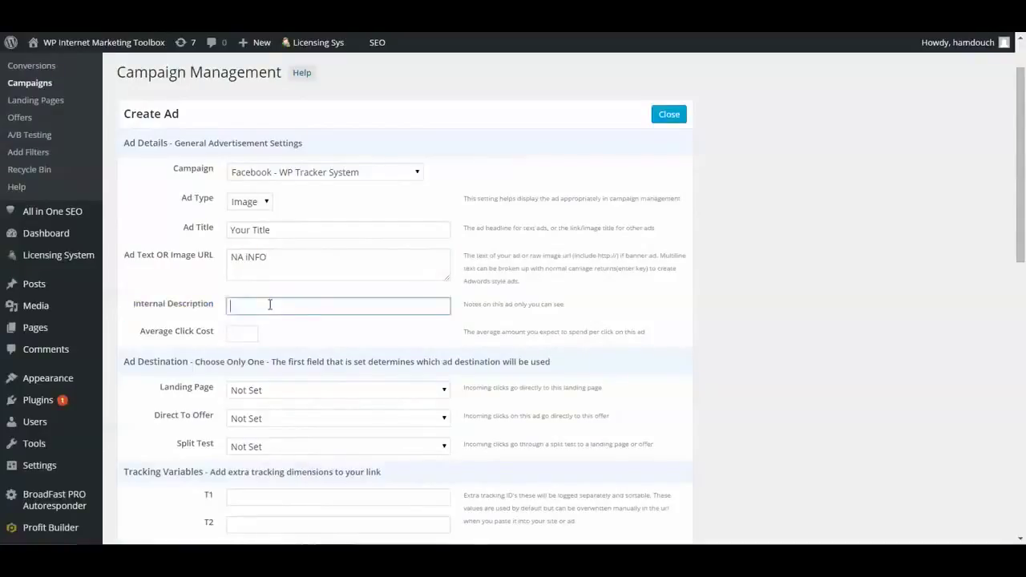
triple_click(205, 331)
click(243, 334)
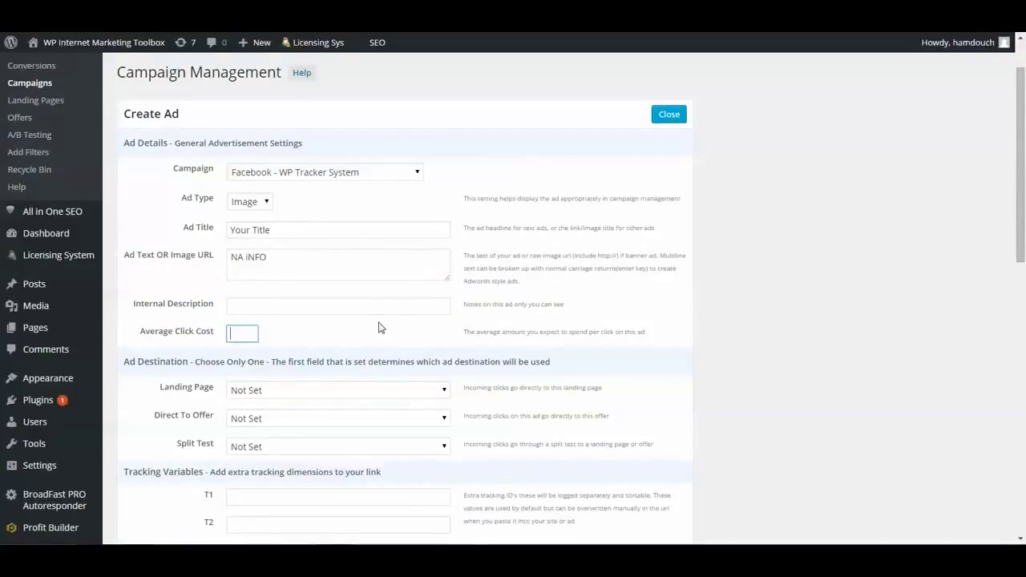
text(0.1)
click(380, 329)
Step: Choose the "WP IM Tracker Demo" landing page as the ad's destination
scroll(378, 333, down, 2)
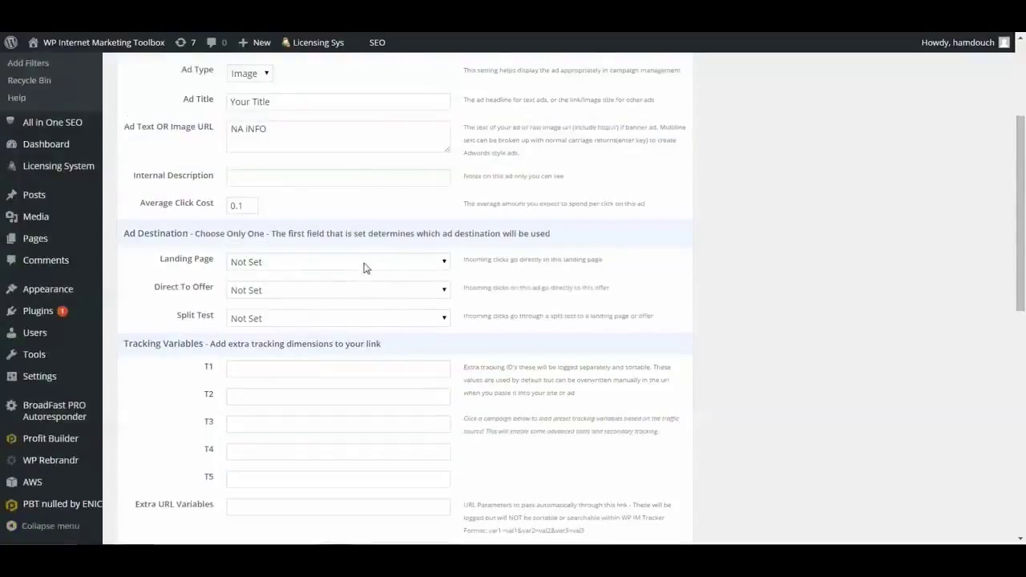
drag(130, 232, 577, 239)
click(541, 235)
click(383, 263)
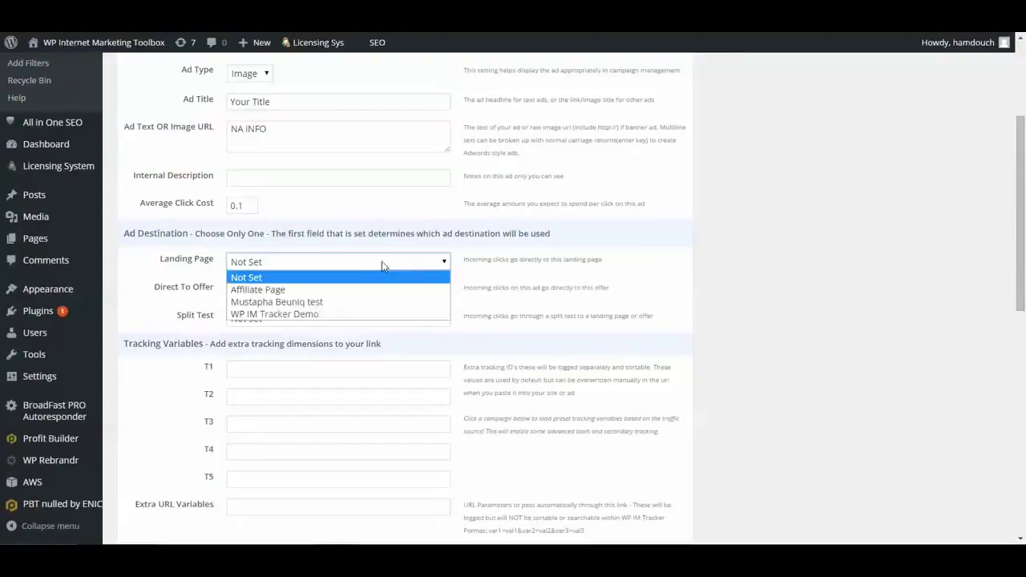
click(301, 317)
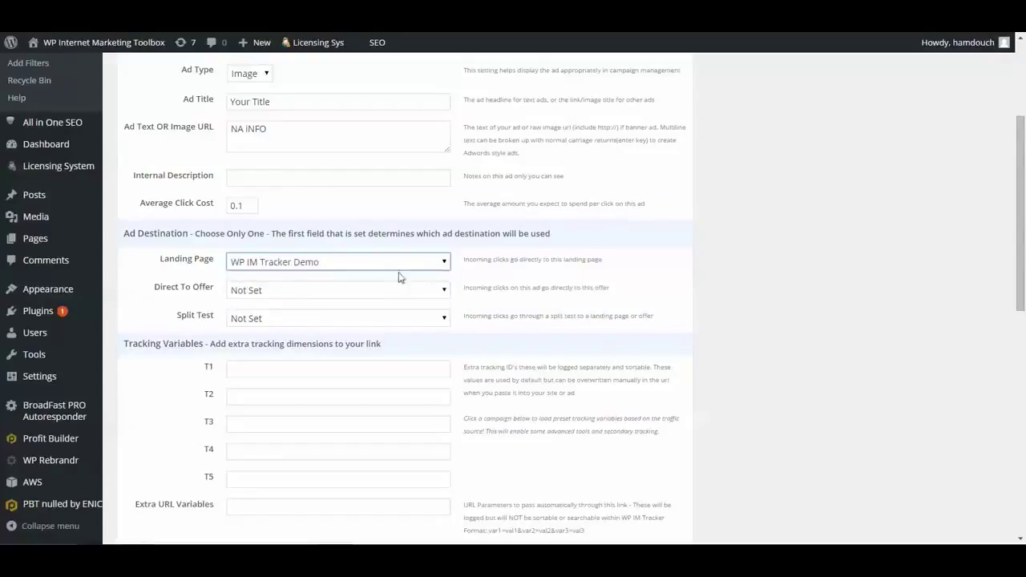
Step: Examine the Direct To Offer and Split Test destination choices, leaving both at Not Set
double_click(485, 288)
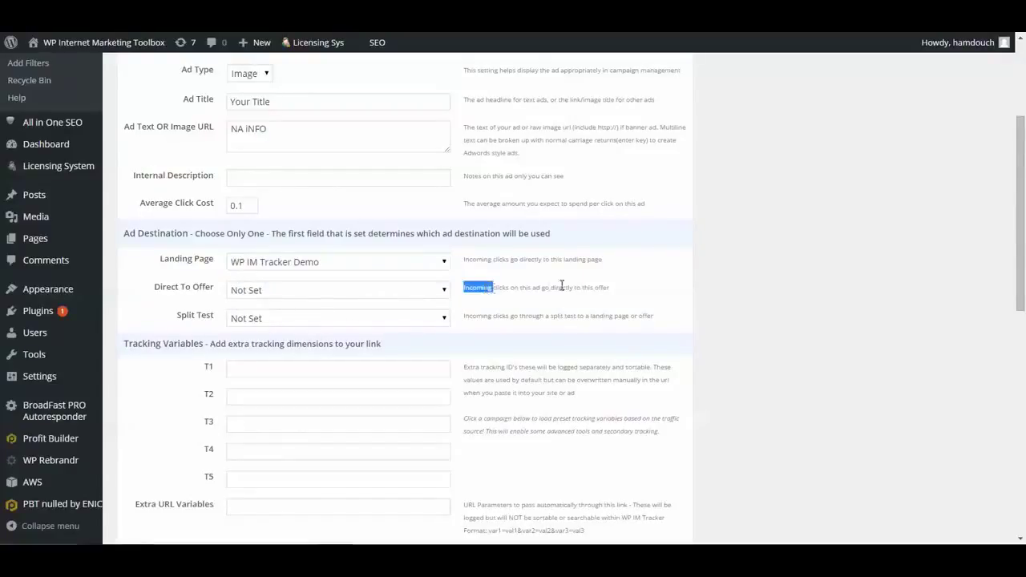
click(771, 249)
scroll(511, 258, down, 1)
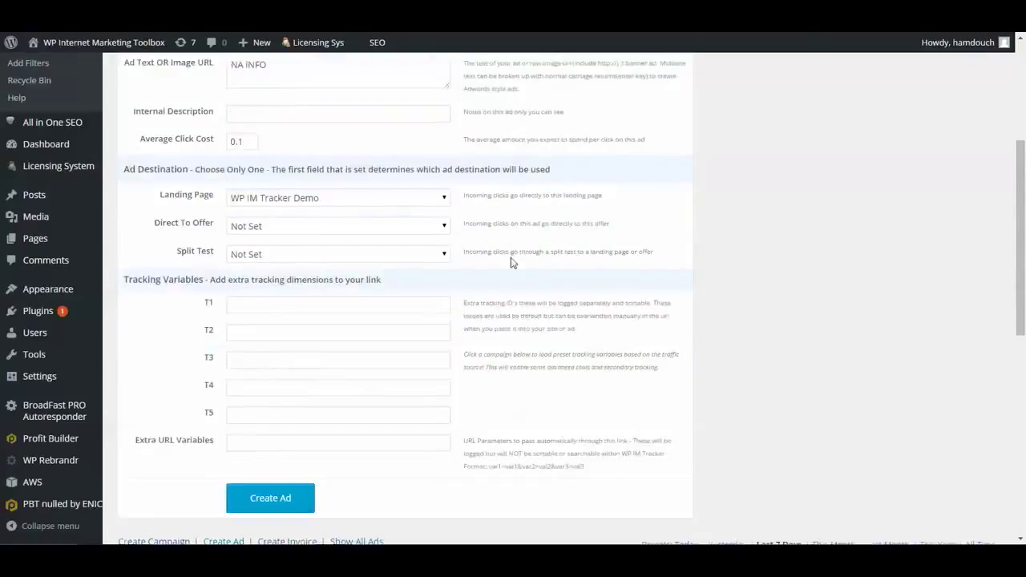
click(314, 232)
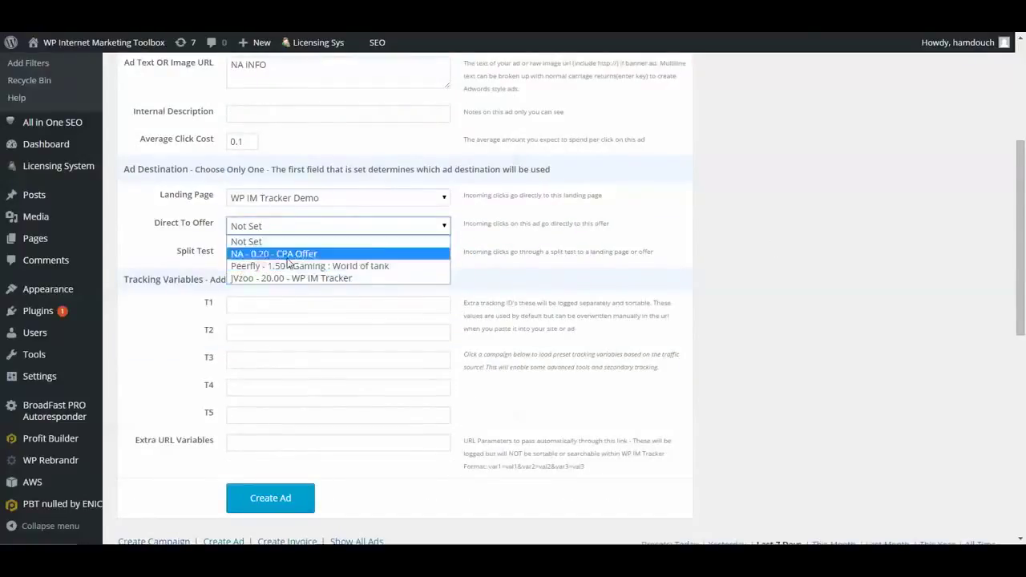
triple_click(187, 225)
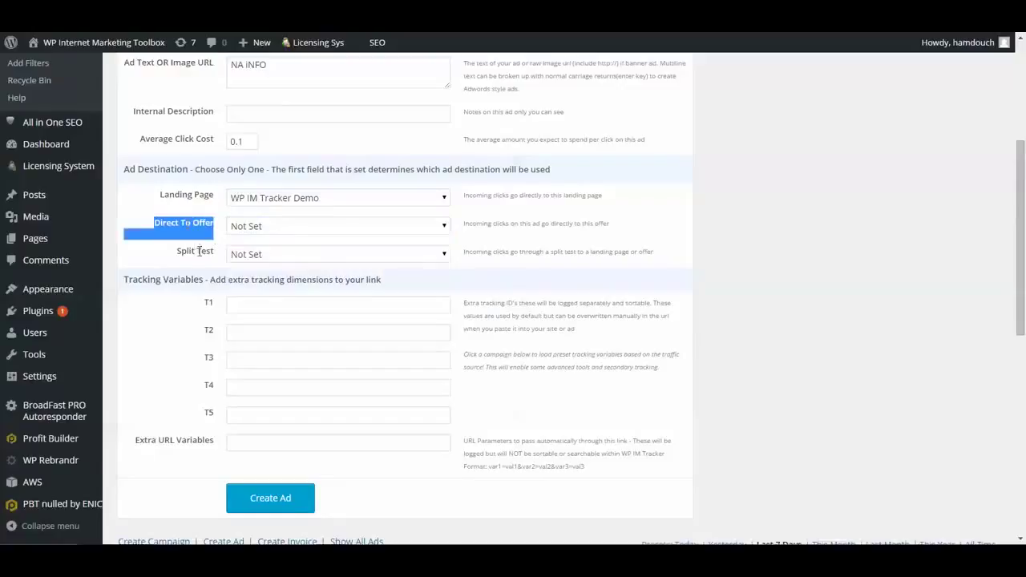
triple_click(200, 251)
click(313, 259)
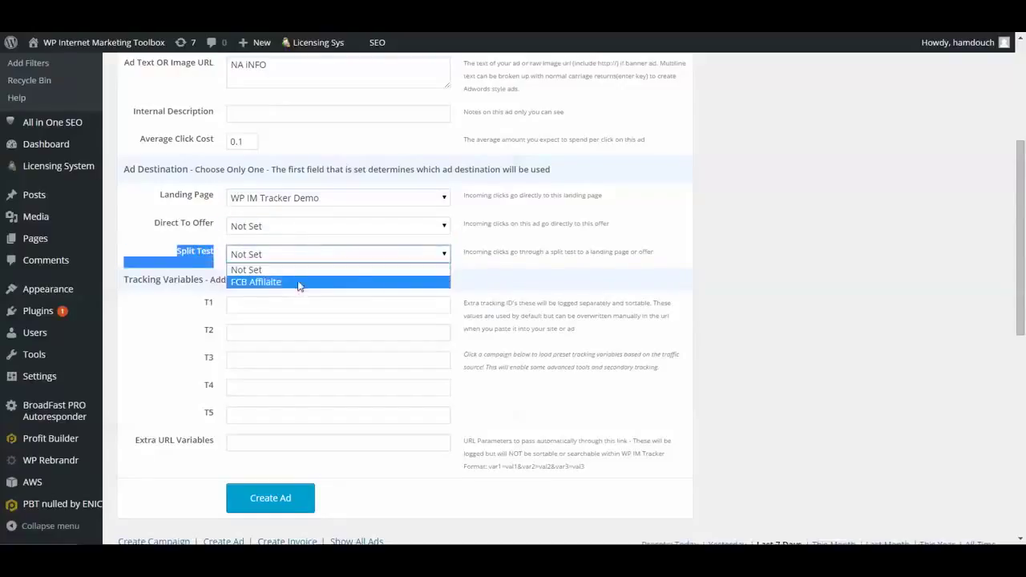
click(299, 267)
Step: Read the explanation of the extra tracking variables T1 to T5 without entering any
scroll(593, 240, down, 1)
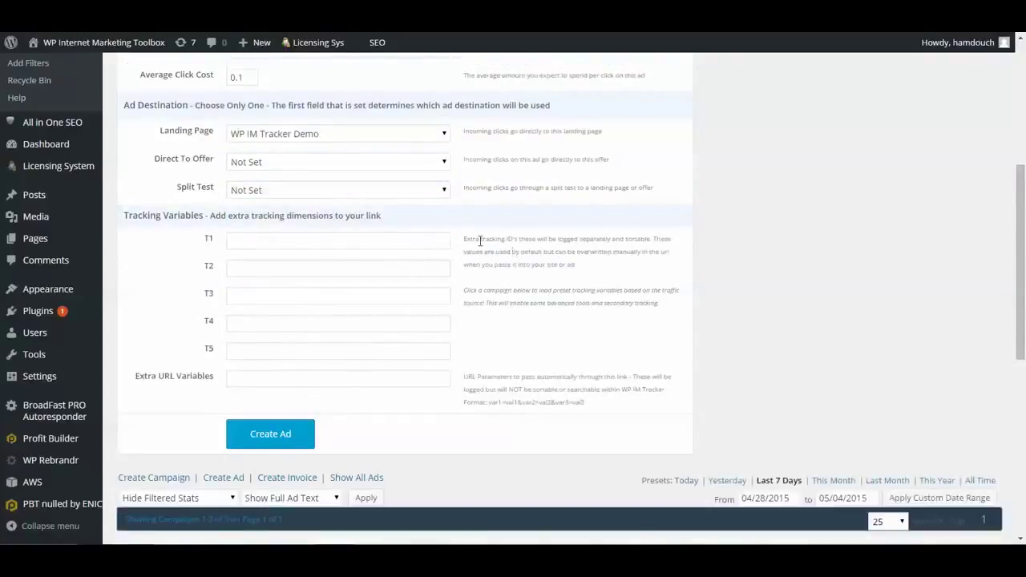
click(285, 246)
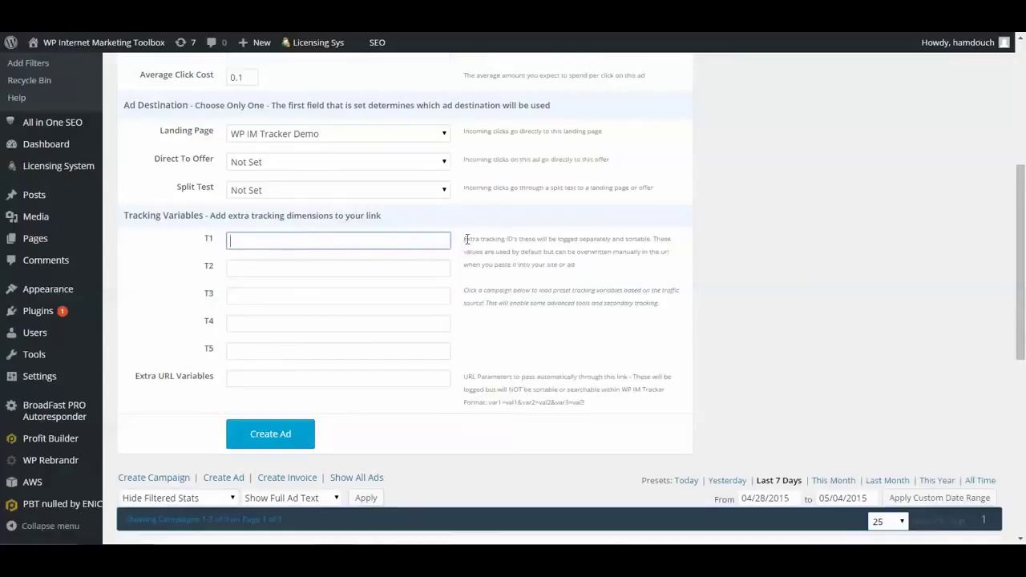
drag(469, 241, 688, 251)
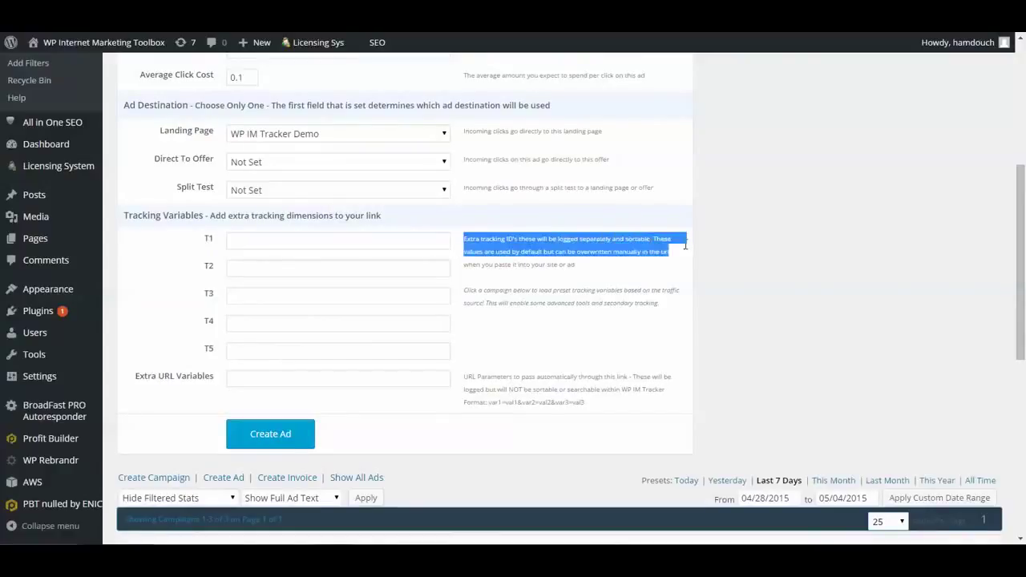
click(785, 224)
scroll(327, 255, down, 1)
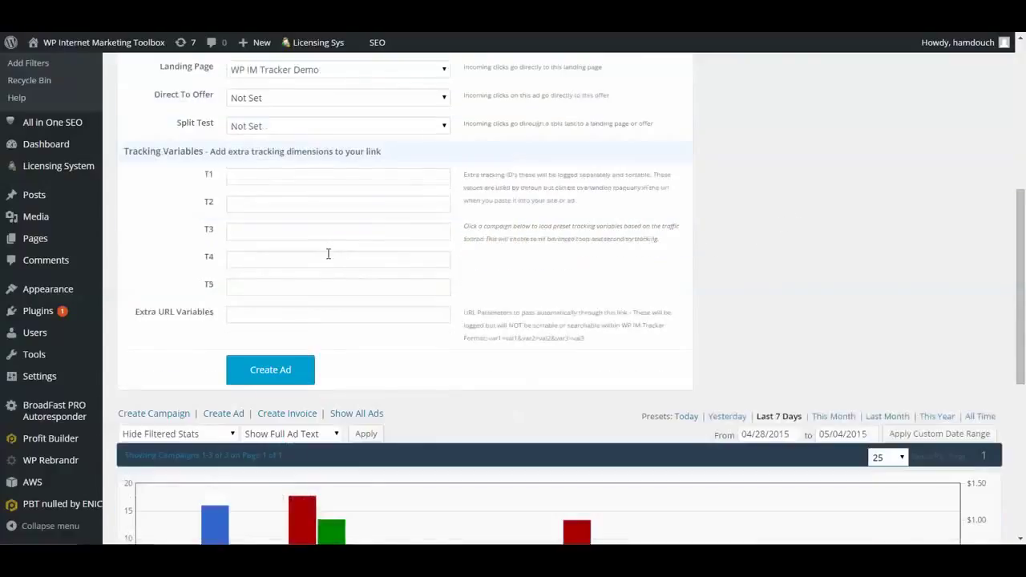
Step: Review the ad's details, destination and tracking settings once more and create the ad
scroll(399, 335, up, 4)
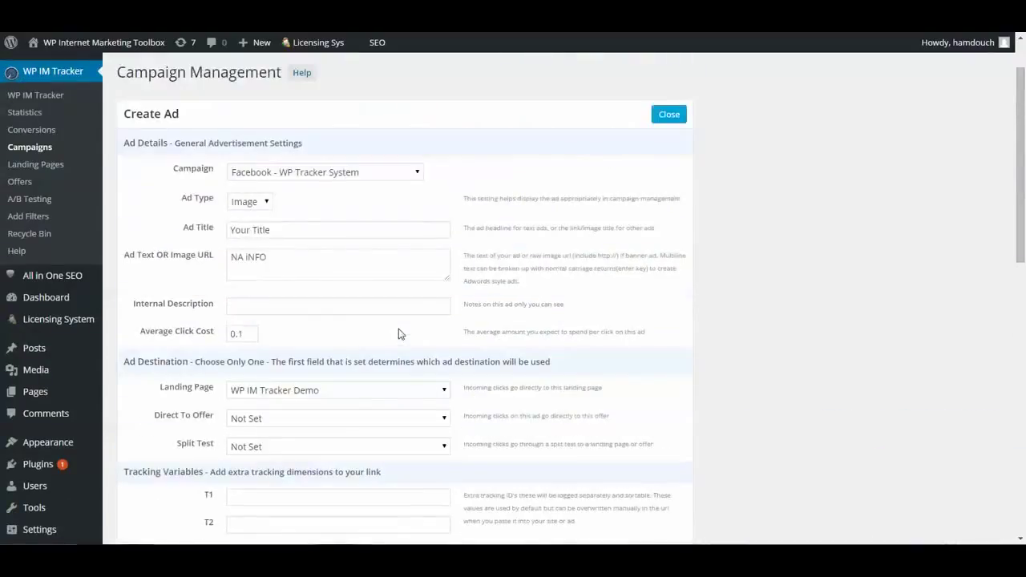
scroll(409, 321, down, 2)
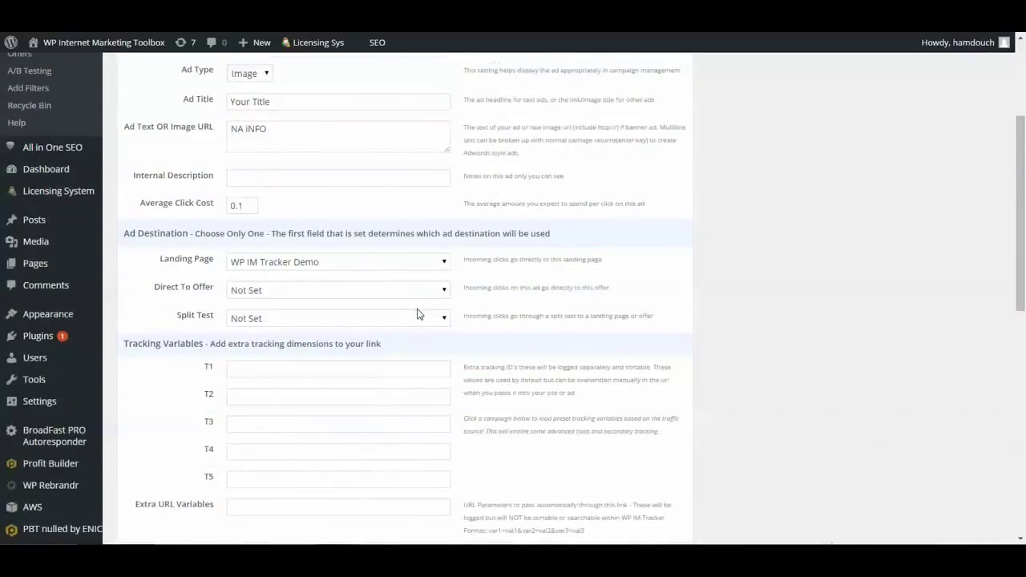
scroll(417, 315, down, 3)
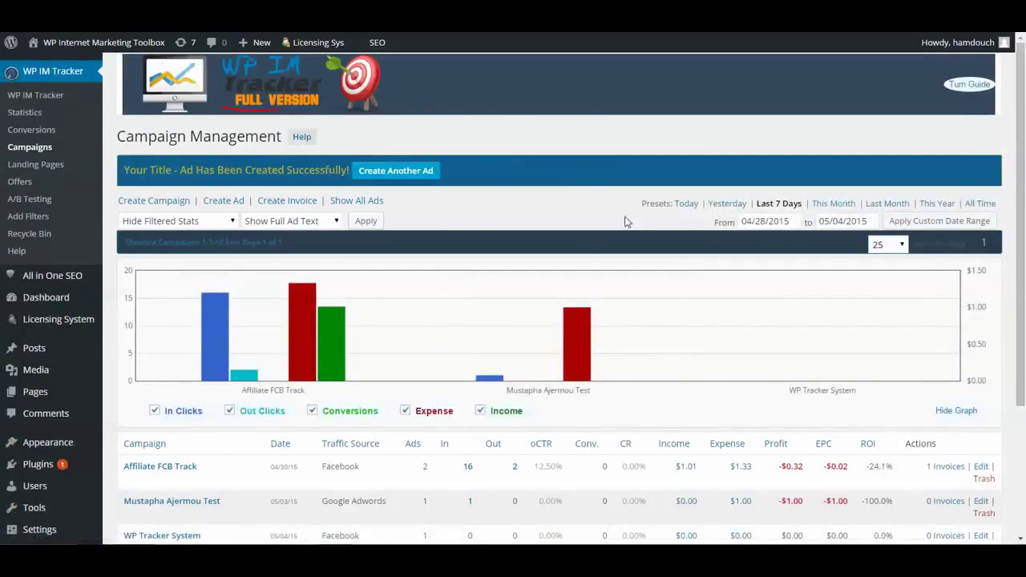
Step: Expand the Affiliate FCB Track campaign and examine the links and statistics of its individual ads
scroll(624, 224, down, 2)
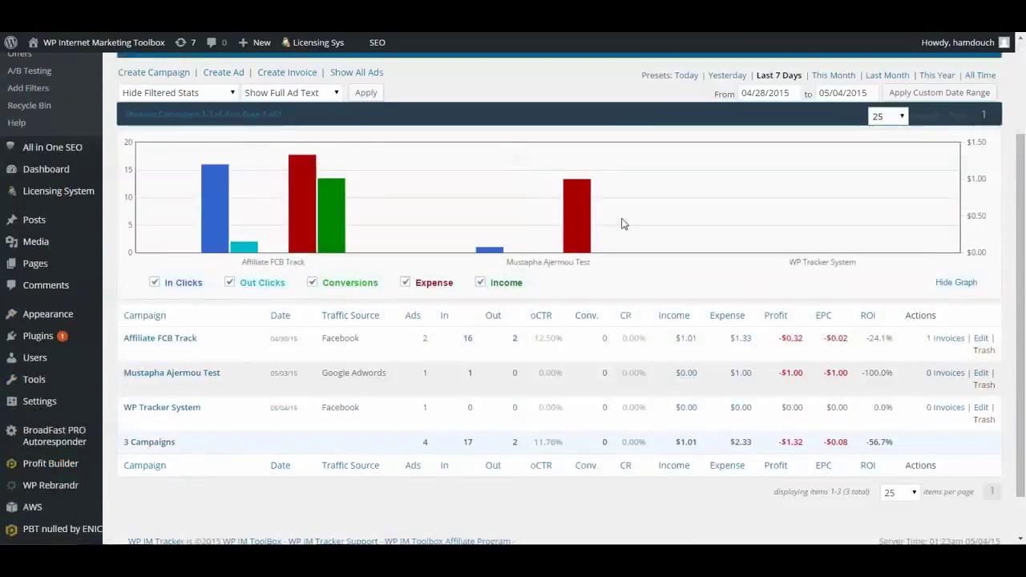
click(174, 341)
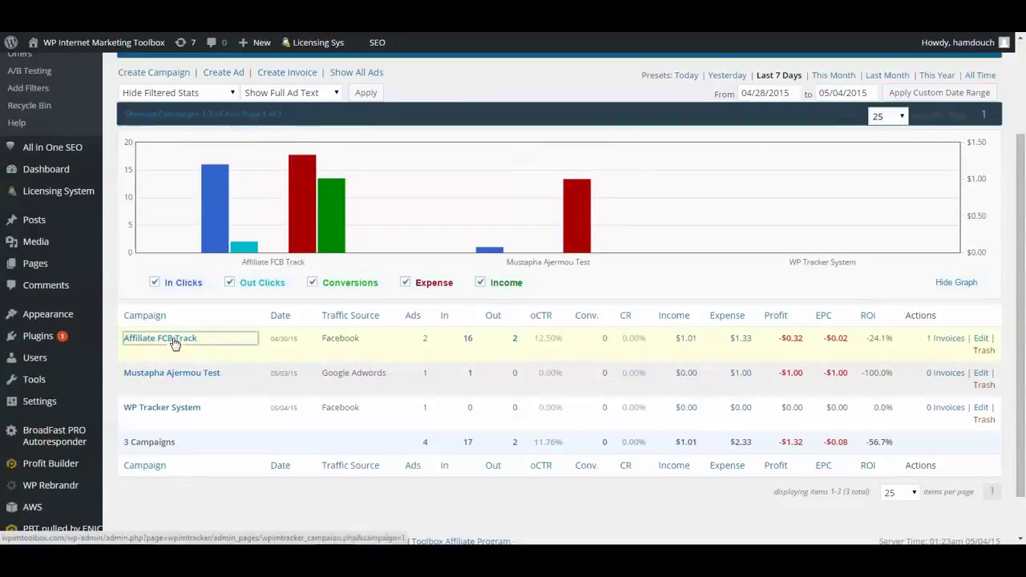
scroll(240, 352, up, 1)
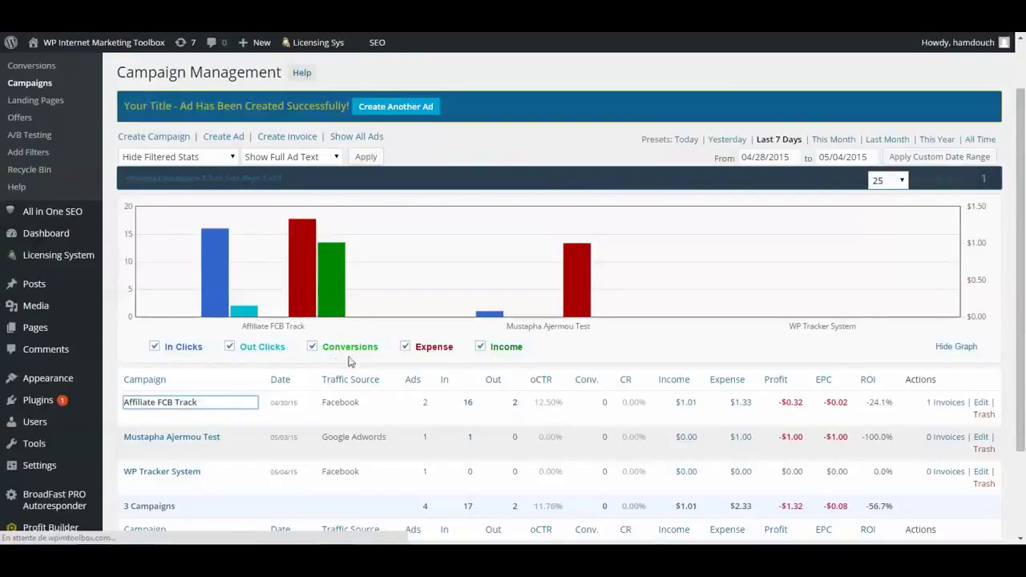
scroll(498, 261, down, 3)
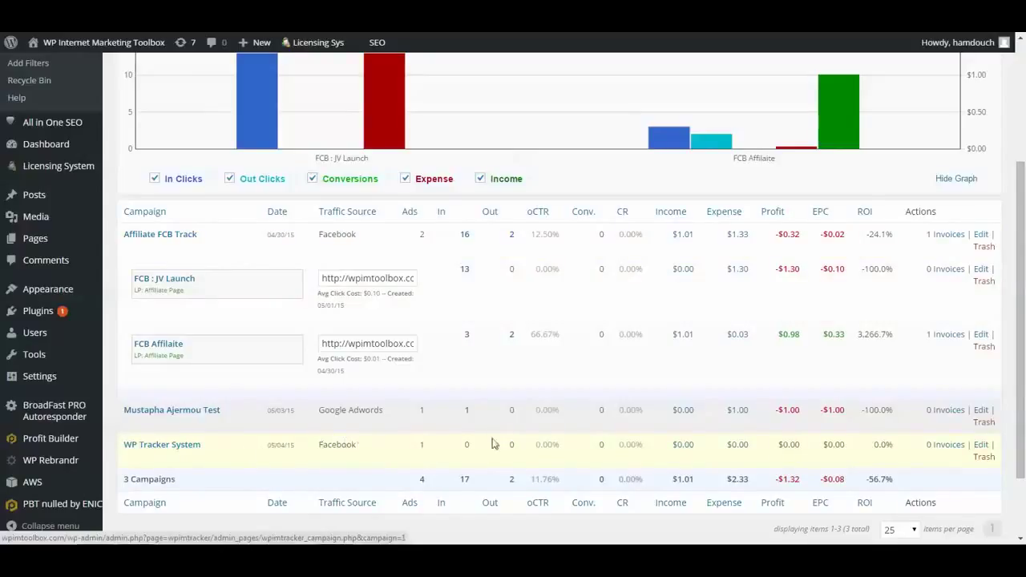
Step: Examine the tracking links of the FCB : JV Launch and FCB Affilaite ads, along with the campaign graph and invoice actions
drag(326, 280, 441, 283)
drag(326, 345, 455, 346)
scroll(736, 370, up, 1)
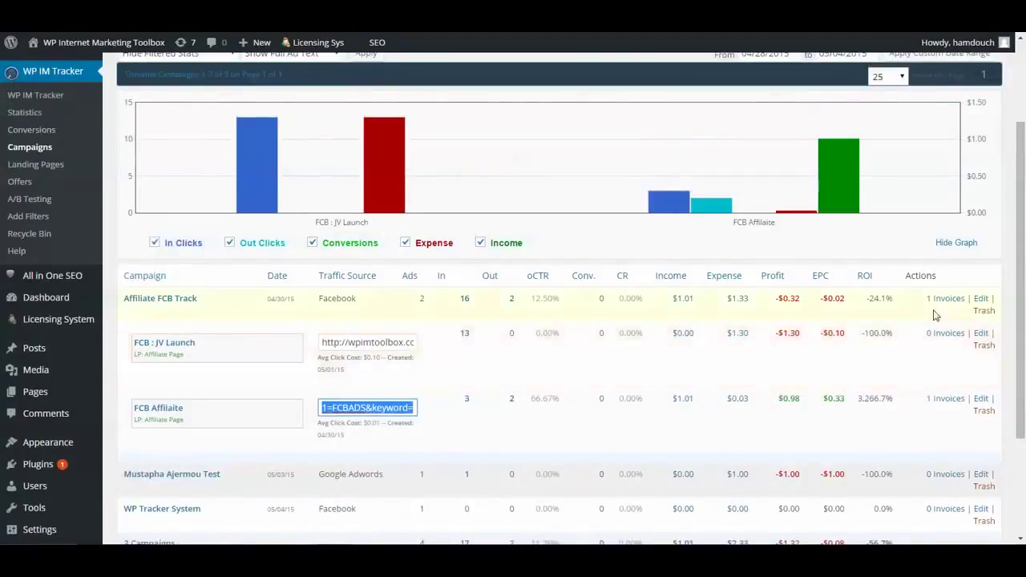
scroll(958, 305, up, 1)
scroll(951, 305, down, 3)
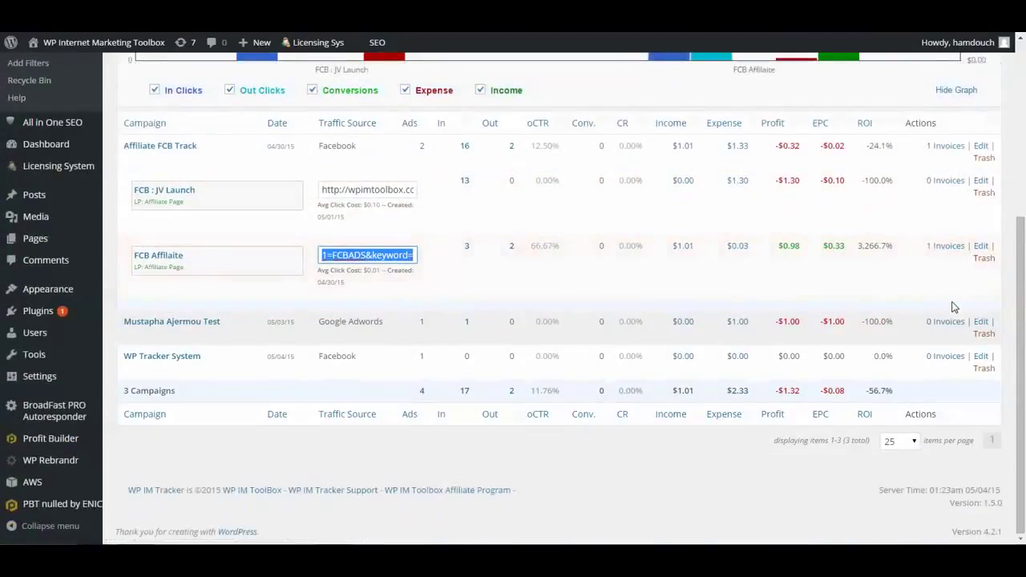
scroll(955, 306, up, 3)
scroll(962, 310, up, 1)
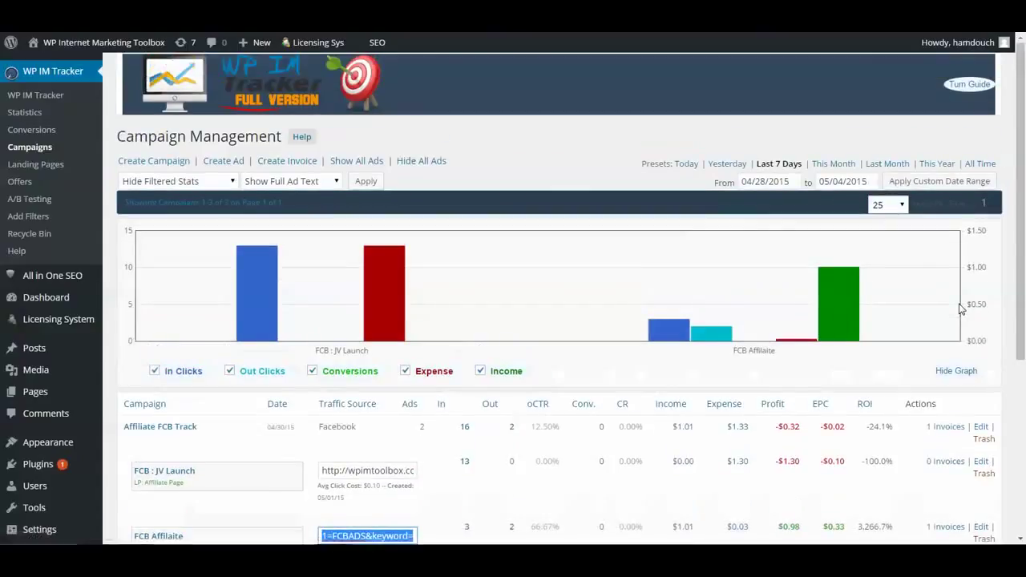
Step: Open the form for creating an invoice and read its amount explanation and the required invoice details
click(303, 164)
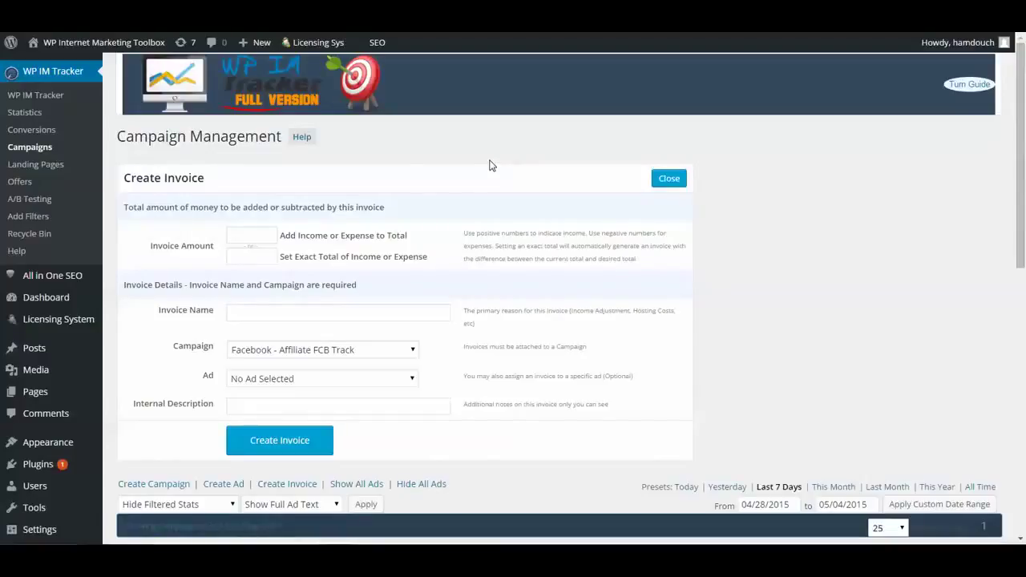
click(245, 238)
triple_click(206, 186)
click(263, 202)
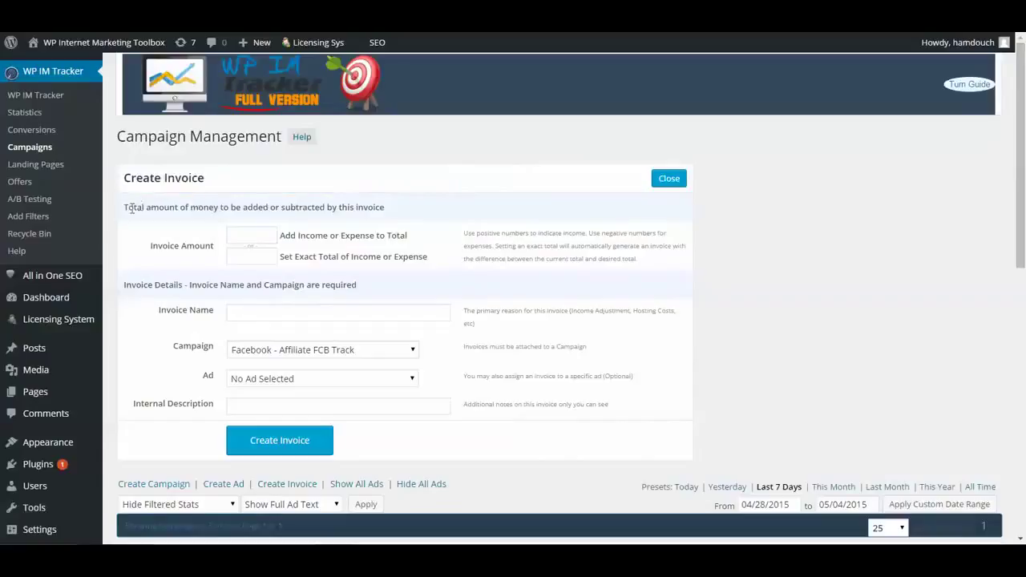
drag(129, 208, 440, 212)
scroll(441, 212, down, 1)
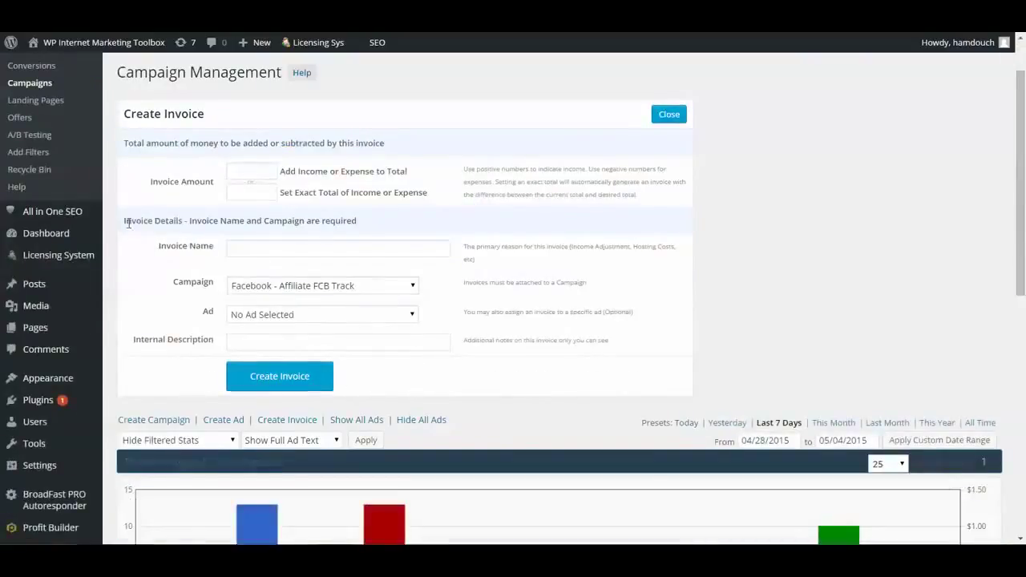
drag(125, 222, 361, 222)
triple_click(338, 222)
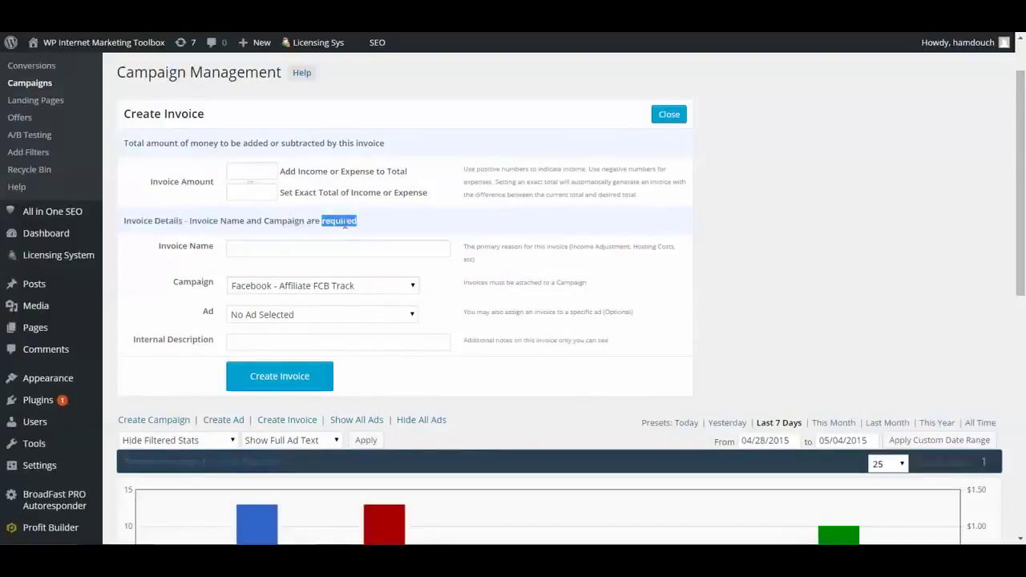
Step: Examine the invoice's name field and its campaign and ad choices, leaving the existing selections as they are
click(332, 251)
click(336, 290)
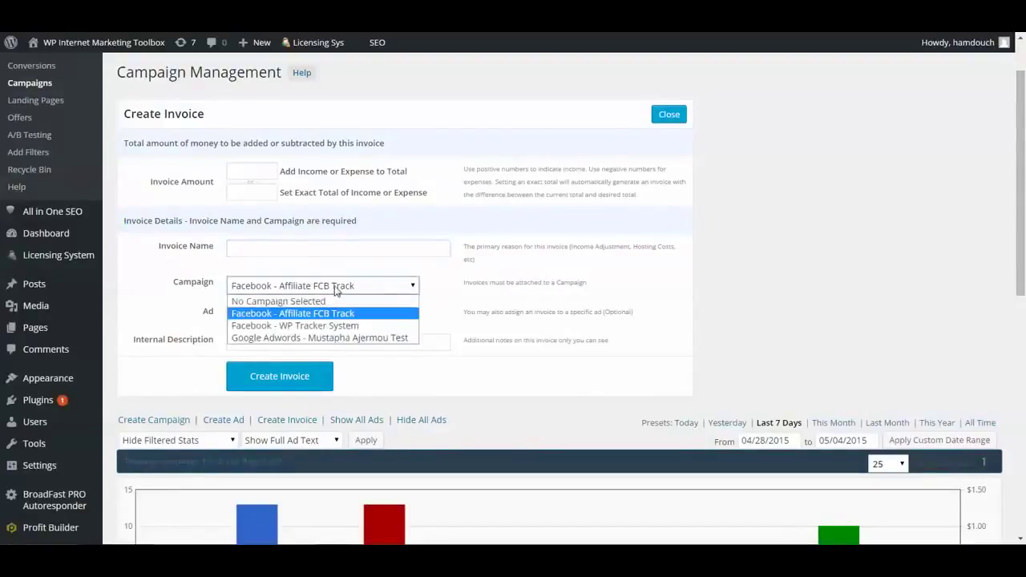
click(341, 251)
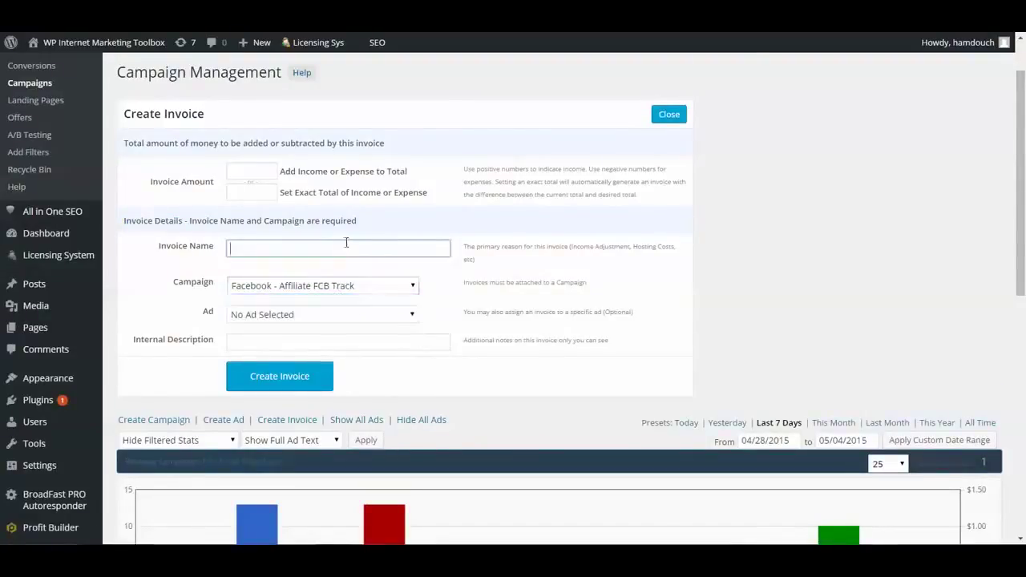
scroll(345, 249, down, 1)
click(341, 253)
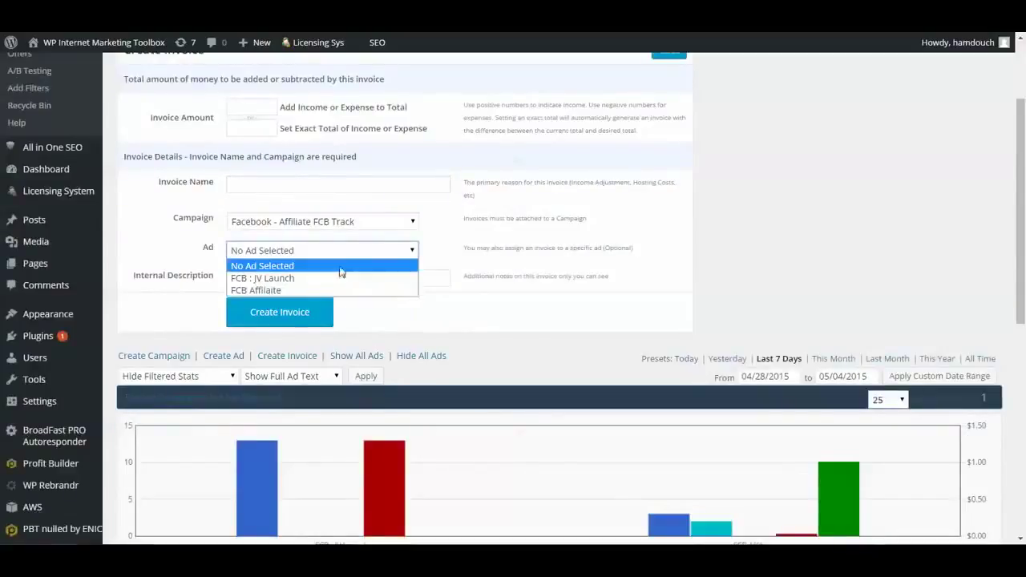
click(827, 183)
Step: Open the A/B testing page and look over its graph and list of split tests
scroll(761, 207, up, 2)
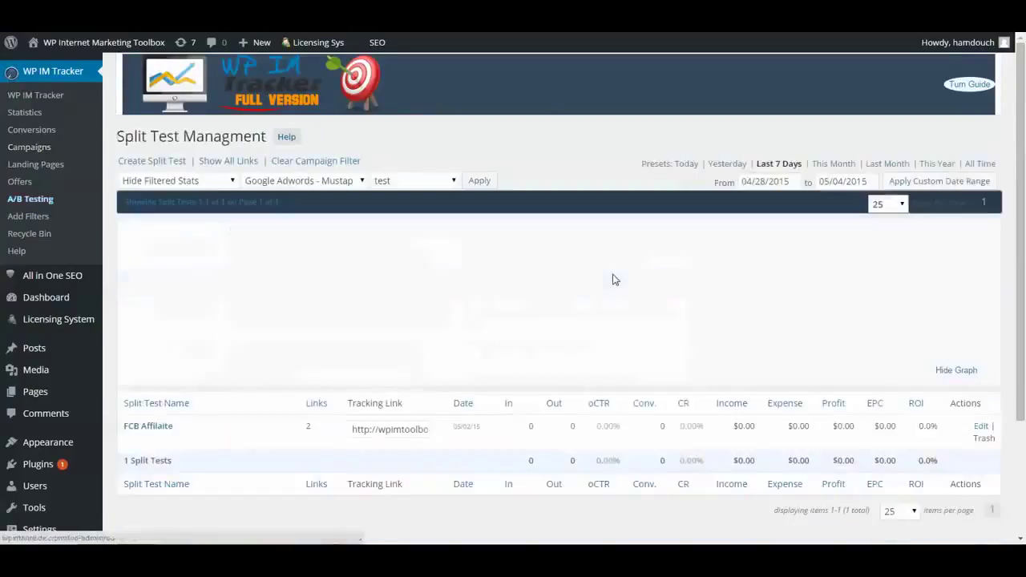
drag(118, 138, 267, 138)
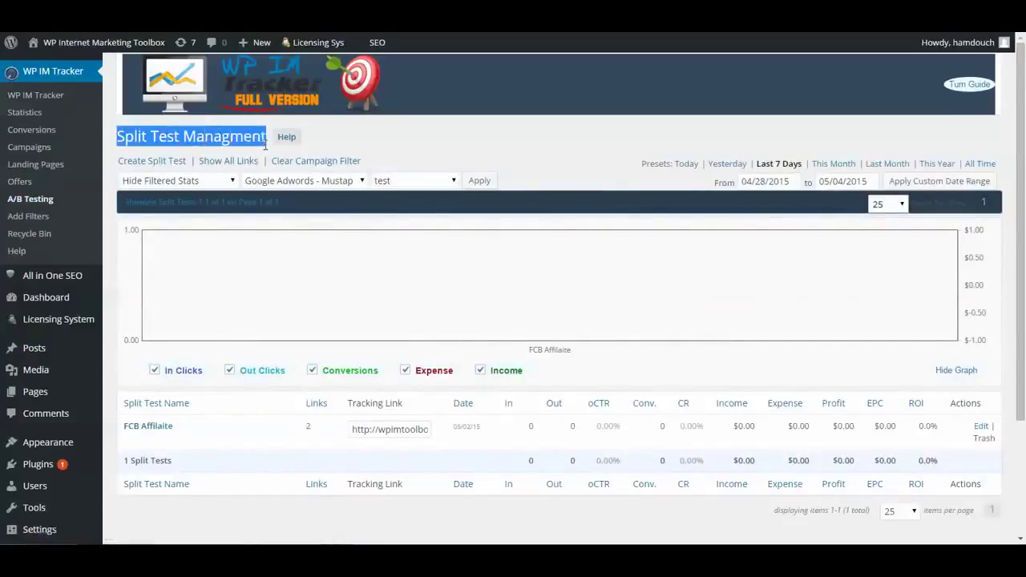
click(554, 155)
scroll(552, 200, down, 3)
scroll(146, 315, up, 3)
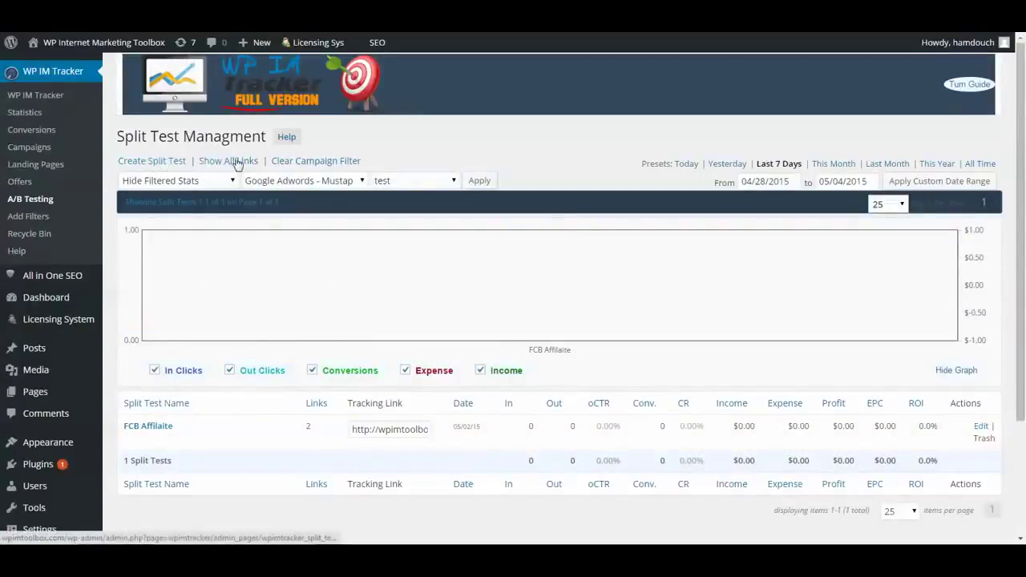
Step: Start a new split test named "demo" with the internal description "NA"
click(149, 163)
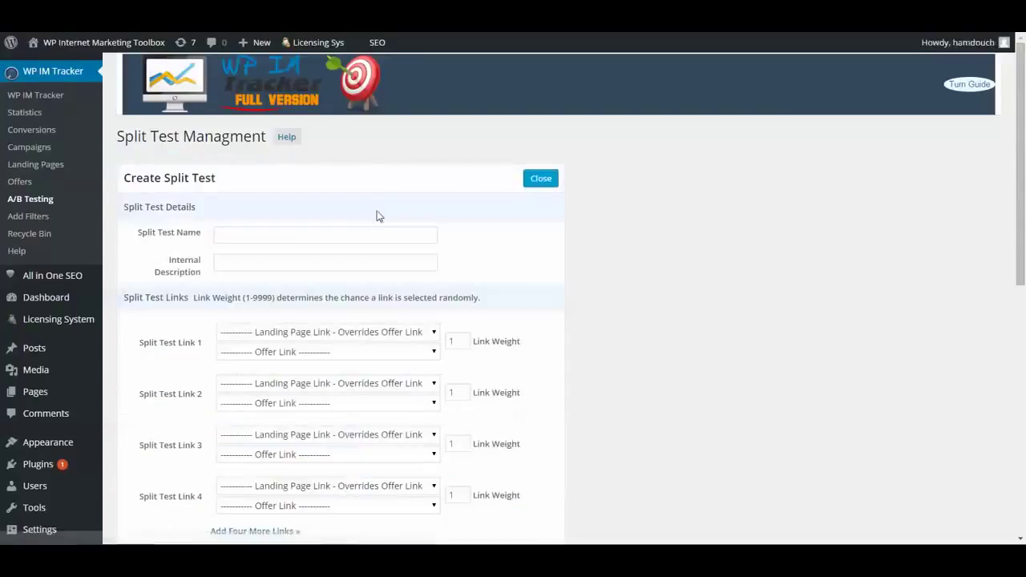
click(277, 235)
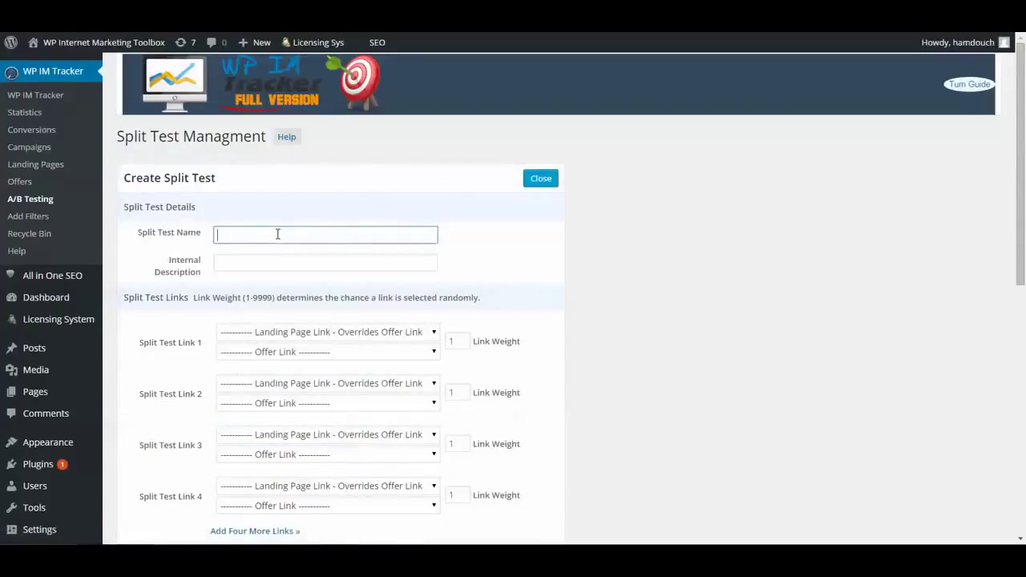
text(dEMO)
key(Tab)
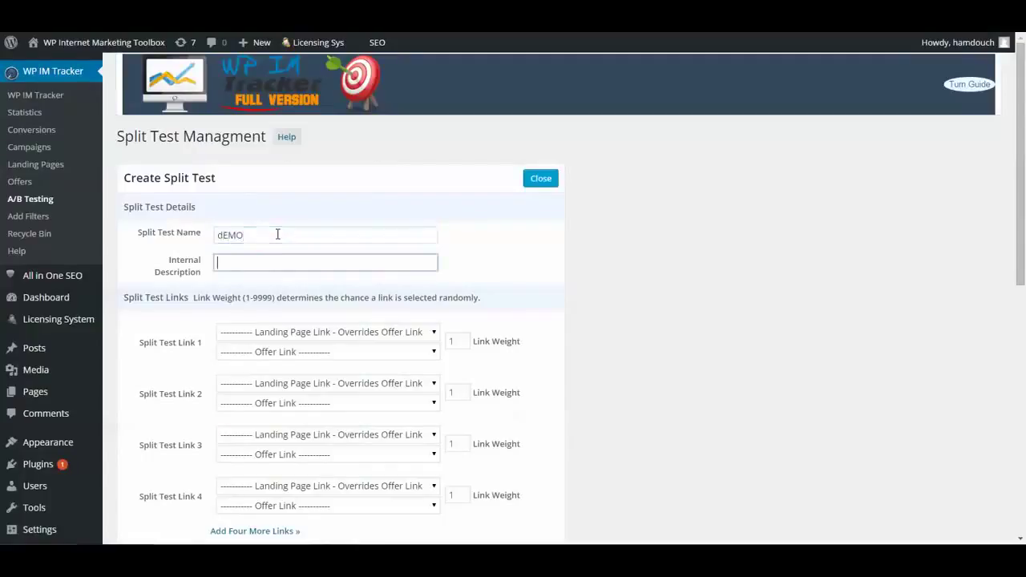
key(shift+Tab)
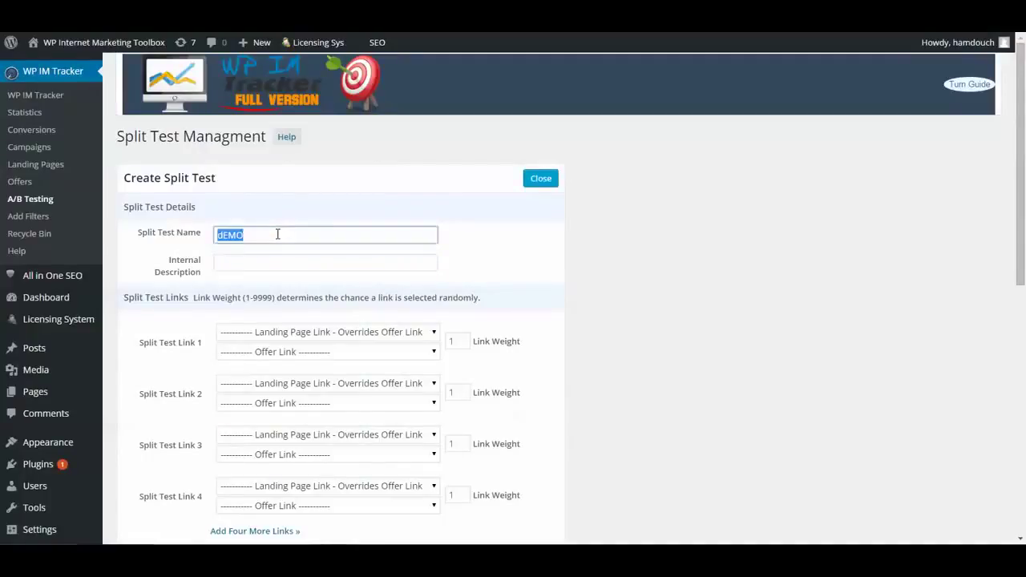
text(demo)
click(266, 269)
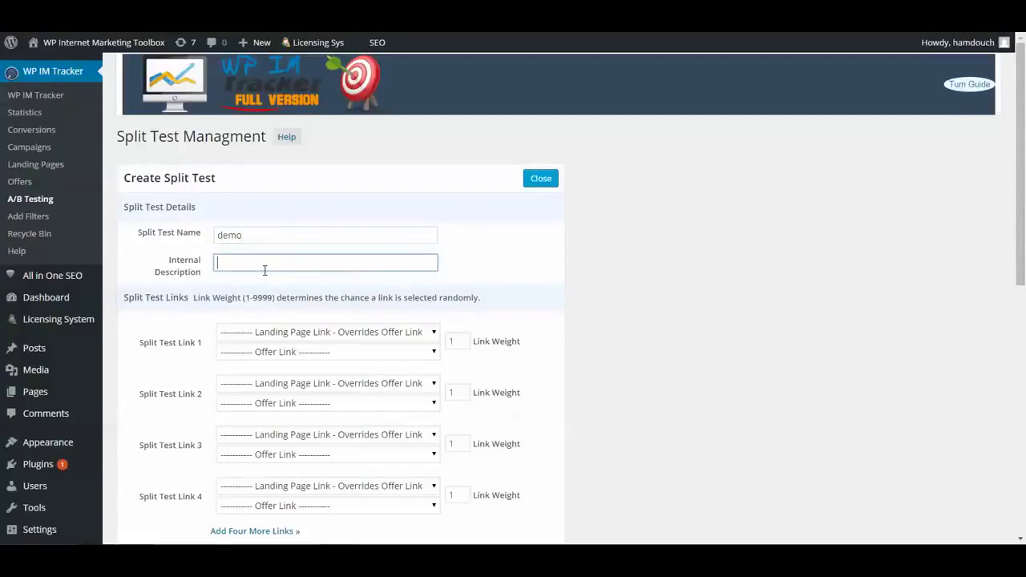
Step: Assign the Affiliate Page landing page and the "NA - 0.20 - CPA Offer" offer to Split Test Link 1, and read the link weight explanation
scroll(329, 270, down, 1)
click(325, 267)
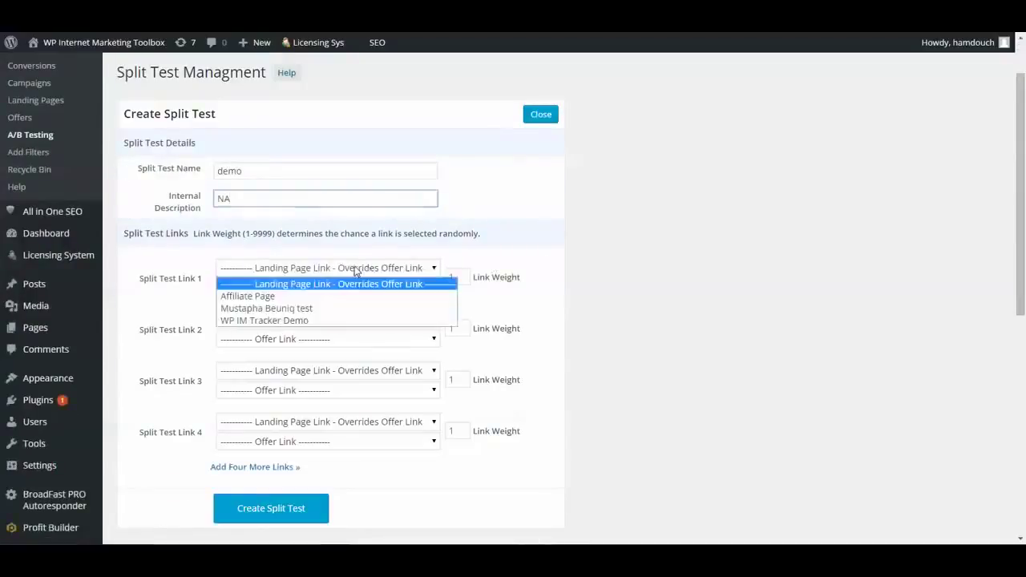
click(307, 297)
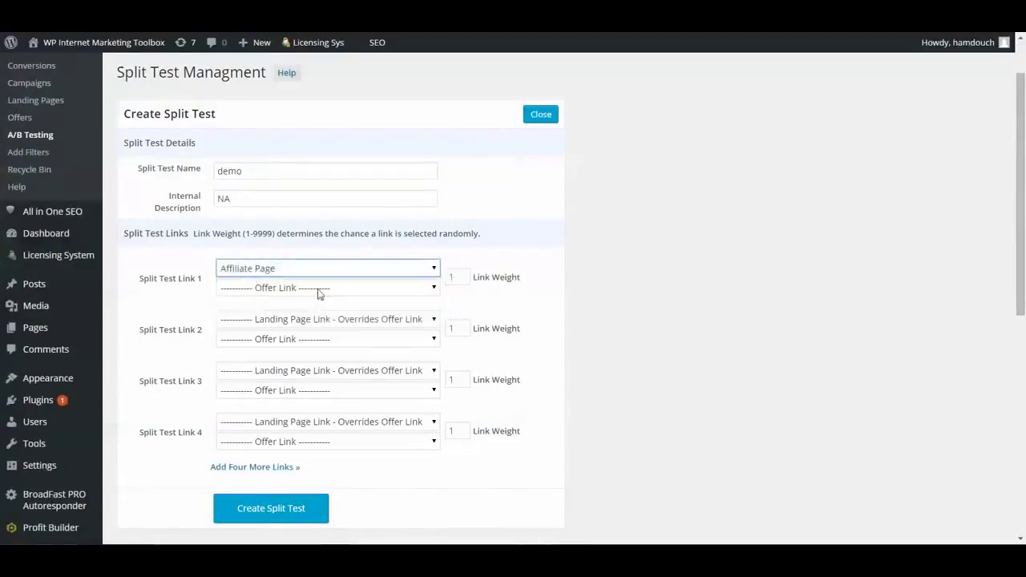
click(318, 288)
click(309, 315)
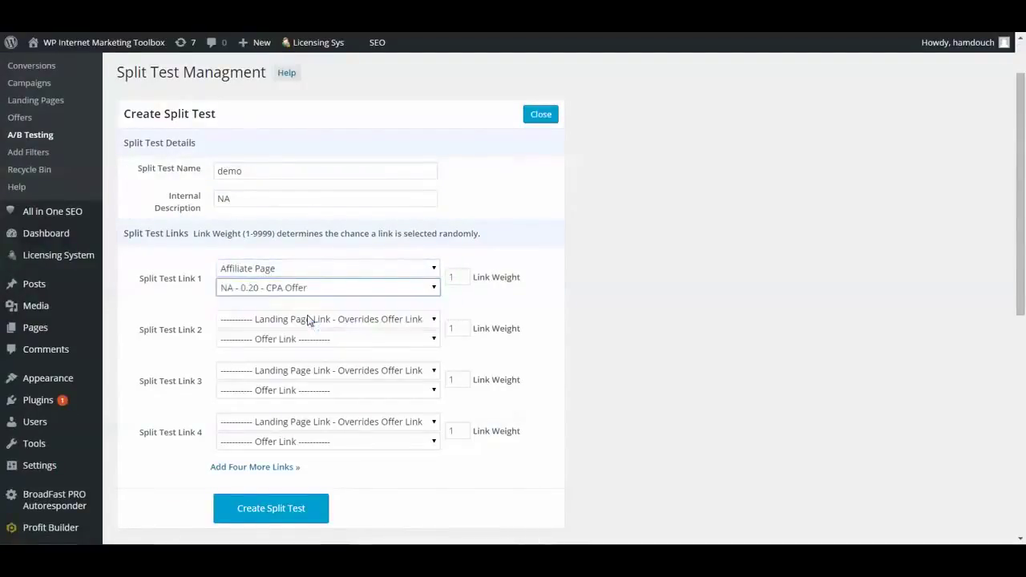
double_click(452, 277)
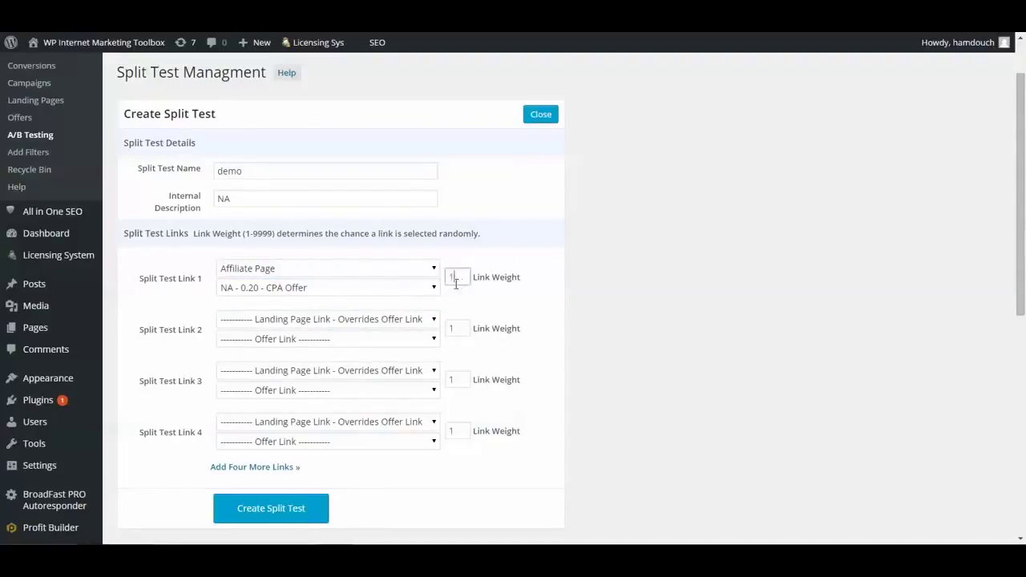
drag(124, 233, 277, 236)
click(802, 294)
Step: Assign the test landing page listed below Affiliate Page and the "Peerfly - 1.50 - Gaming : World of tank" offer to Split Test Link 2
click(330, 324)
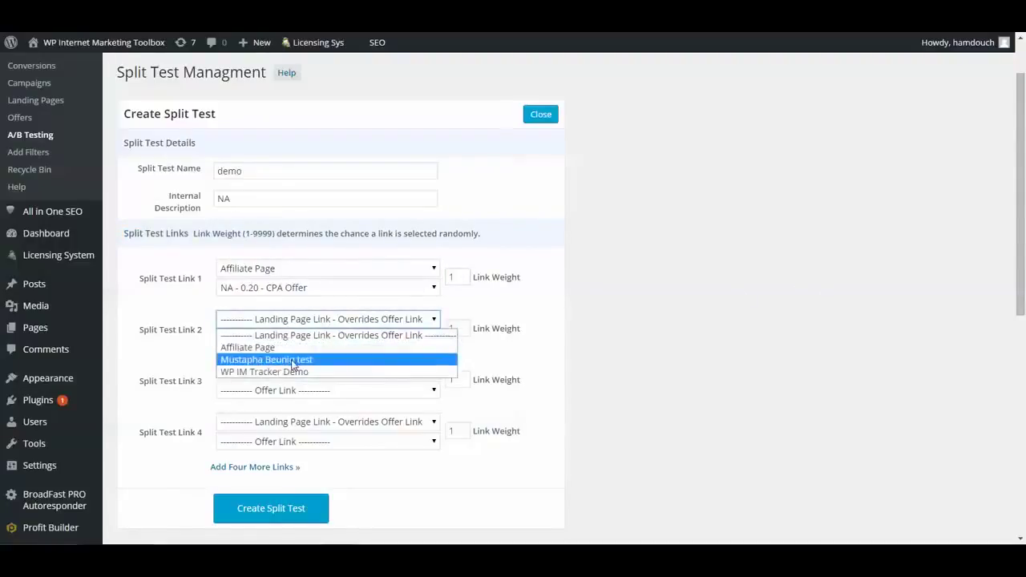
click(293, 365)
click(298, 342)
click(302, 377)
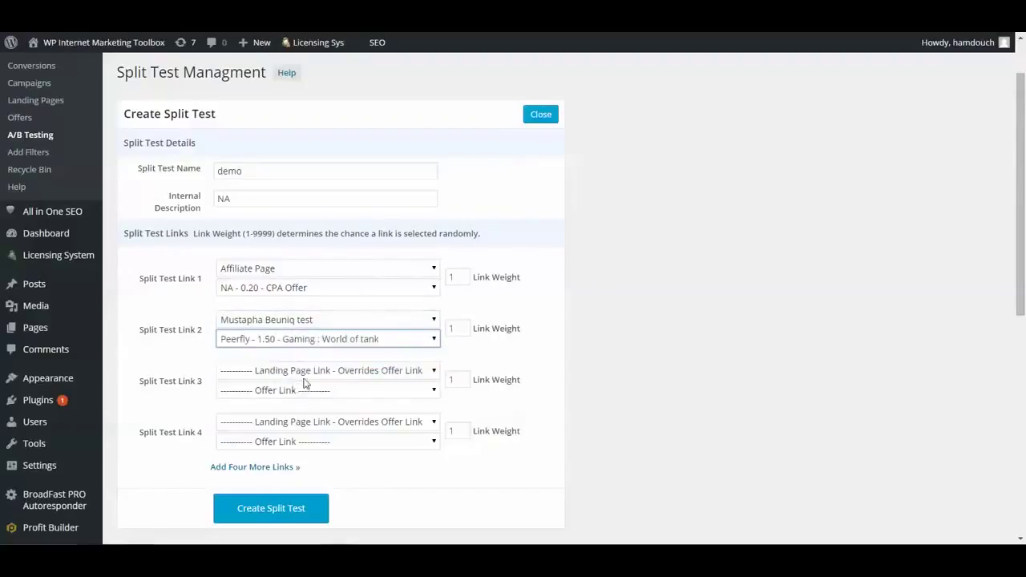
Step: Set the link weight to 10 for Split Test Link 1 and 20 for Split Test Link 2
click(458, 278)
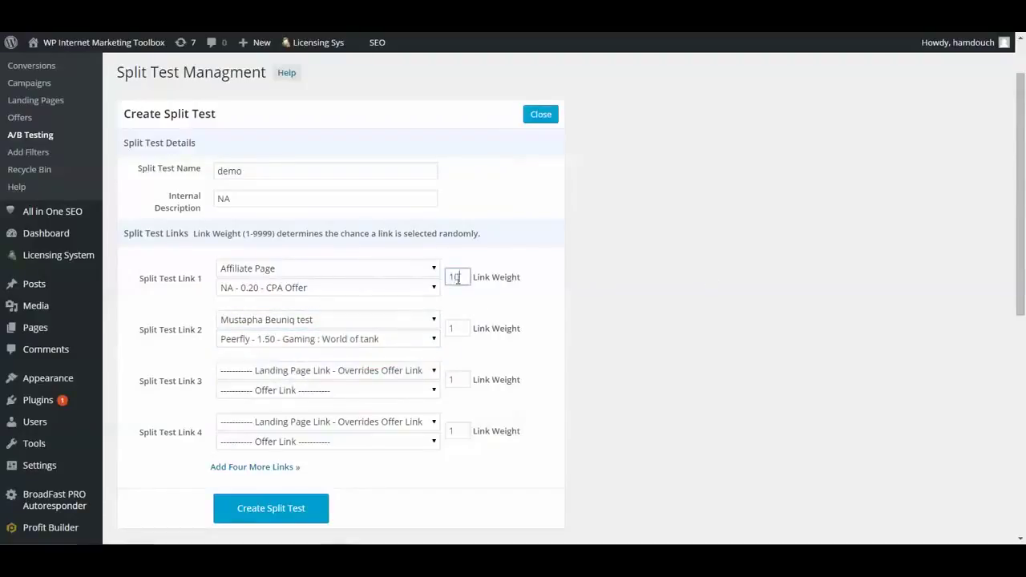
click(459, 331)
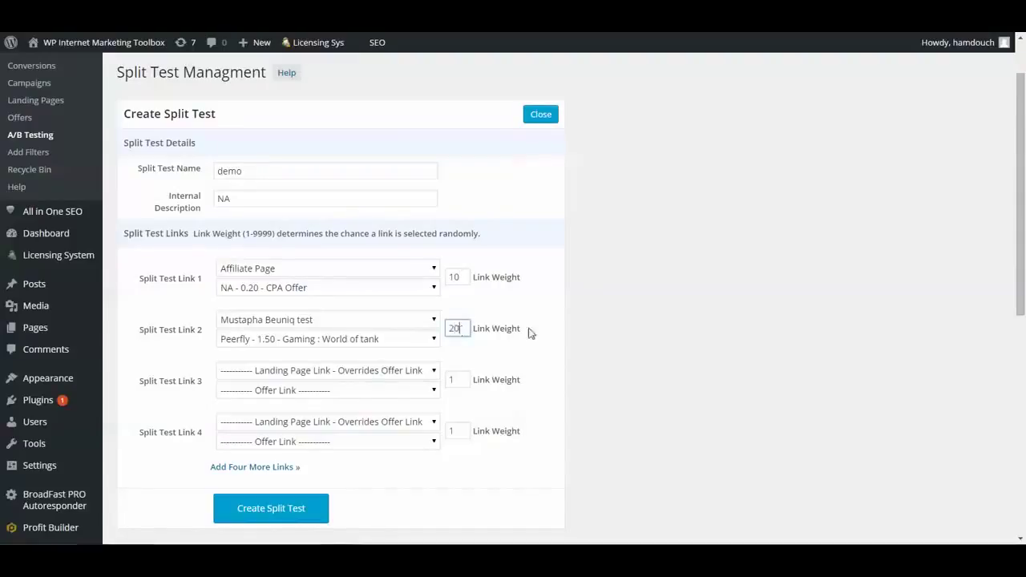
Step: Add four more link rows, leave them empty, and create the split test
scroll(378, 419, down, 1)
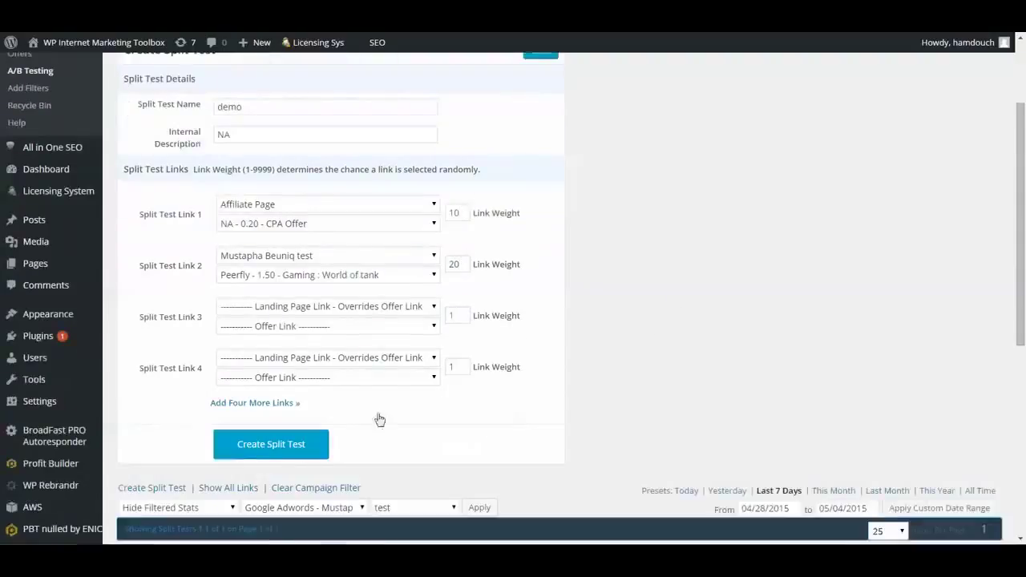
click(248, 405)
scroll(408, 372, down, 4)
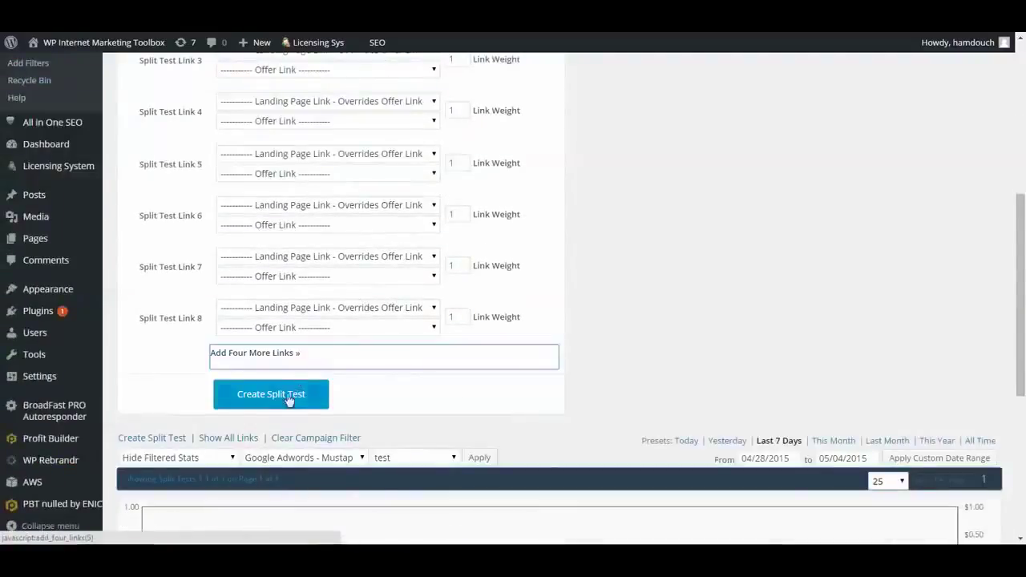
click(289, 401)
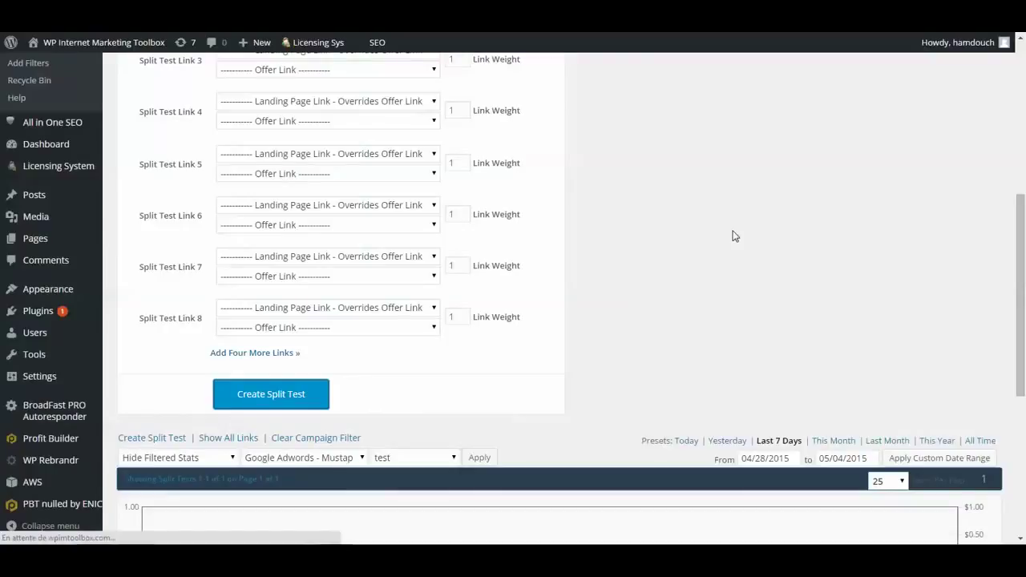
Step: Check the demo split test in the list and highlight its tracking link
scroll(732, 235, down, 2)
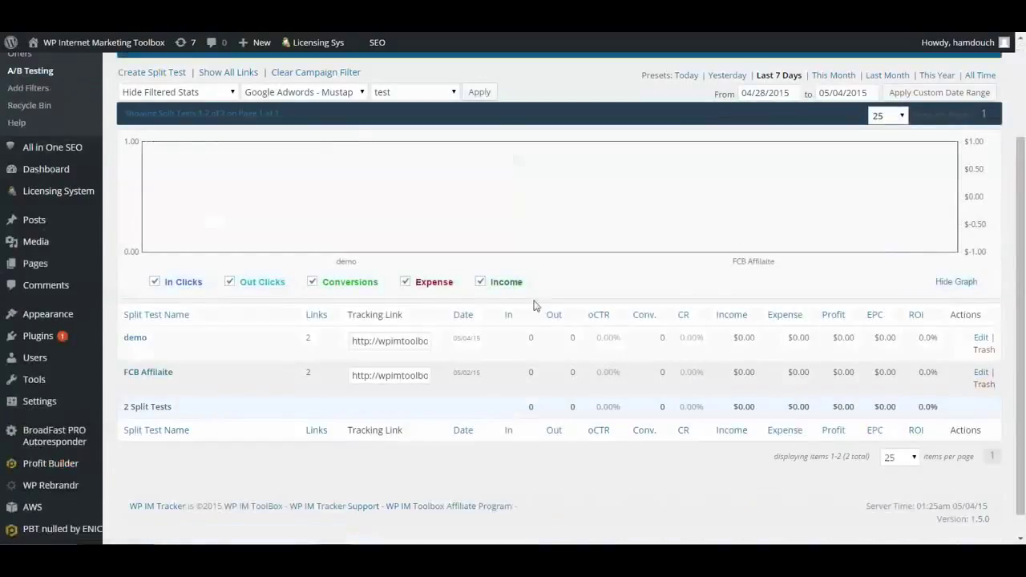
double_click(389, 340)
drag(351, 341, 451, 340)
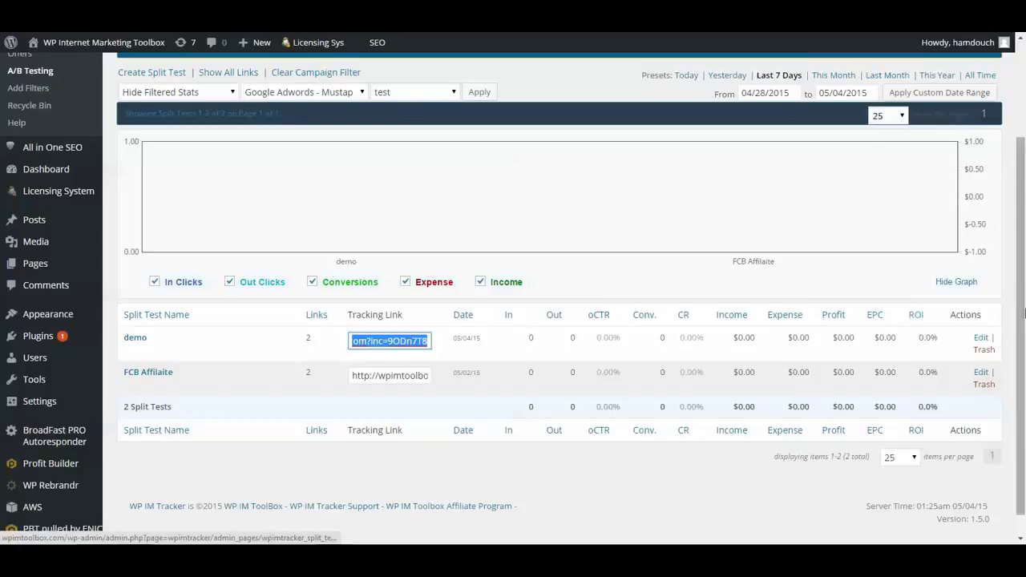
drag(1024, 294, 1024, 200)
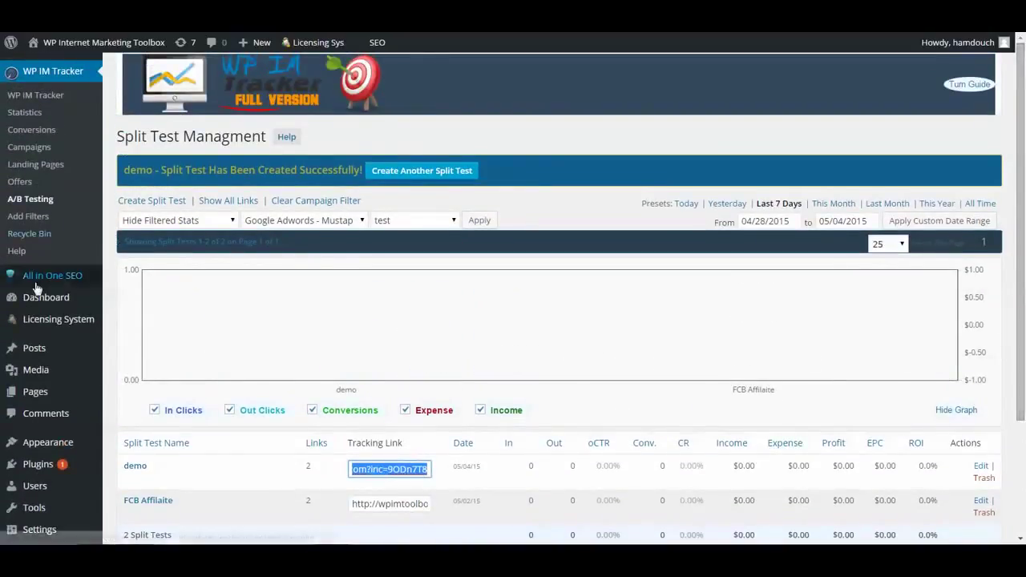
Step: Open the Conversions page, bring up the form for adding a single conversion, and read its note about Click IDs
click(36, 130)
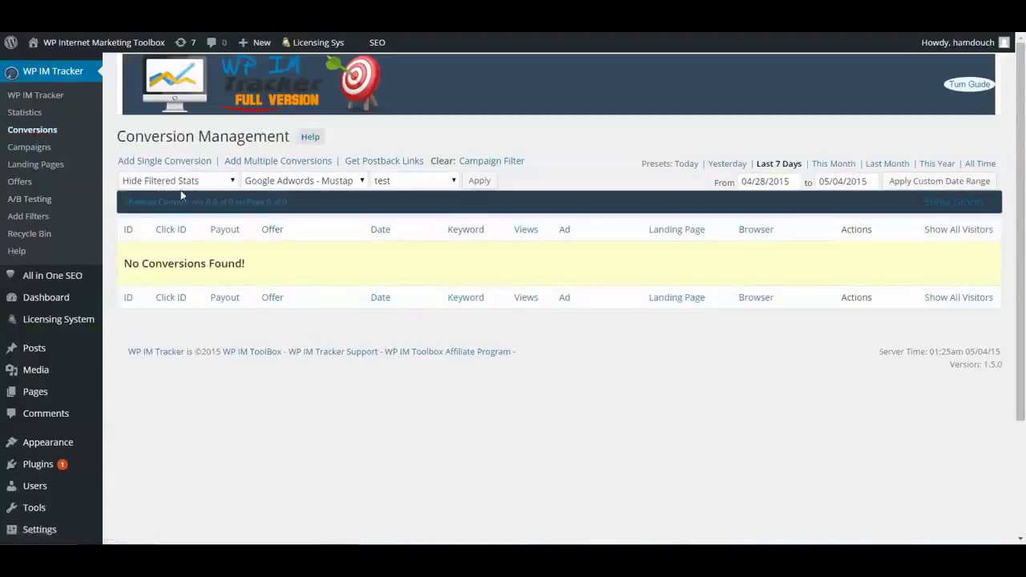
drag(118, 135, 291, 137)
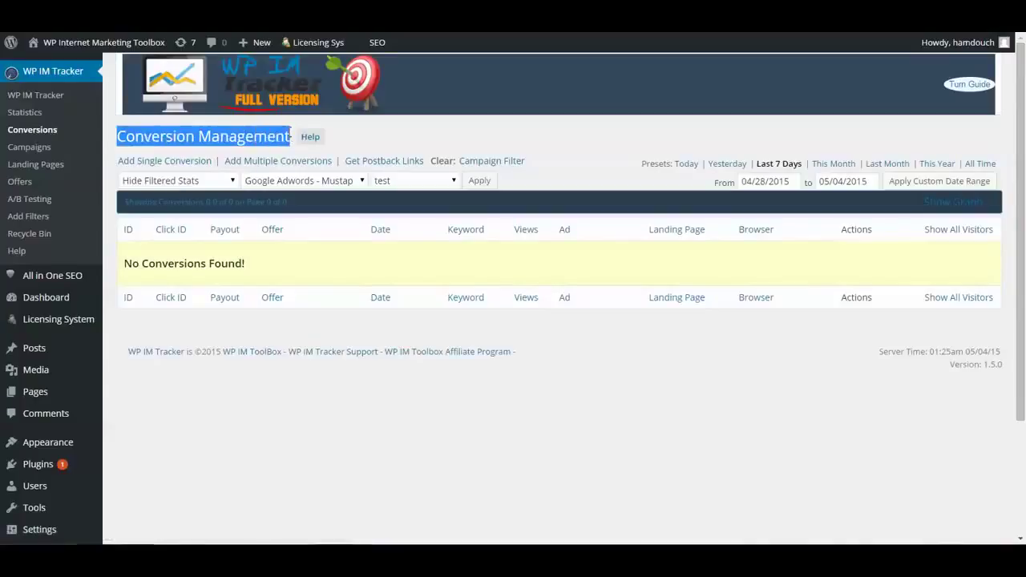
click(181, 166)
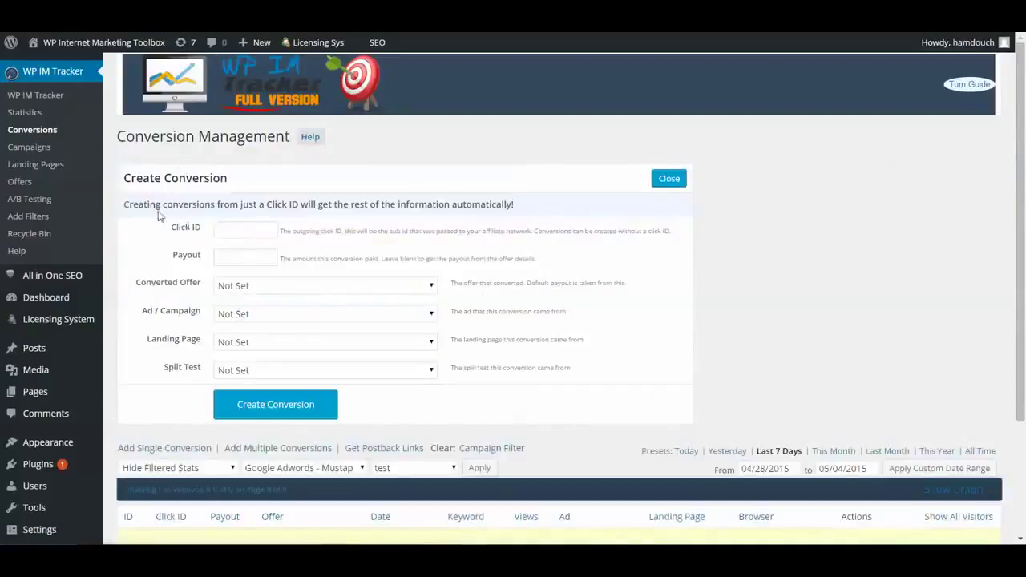
drag(128, 205, 262, 205)
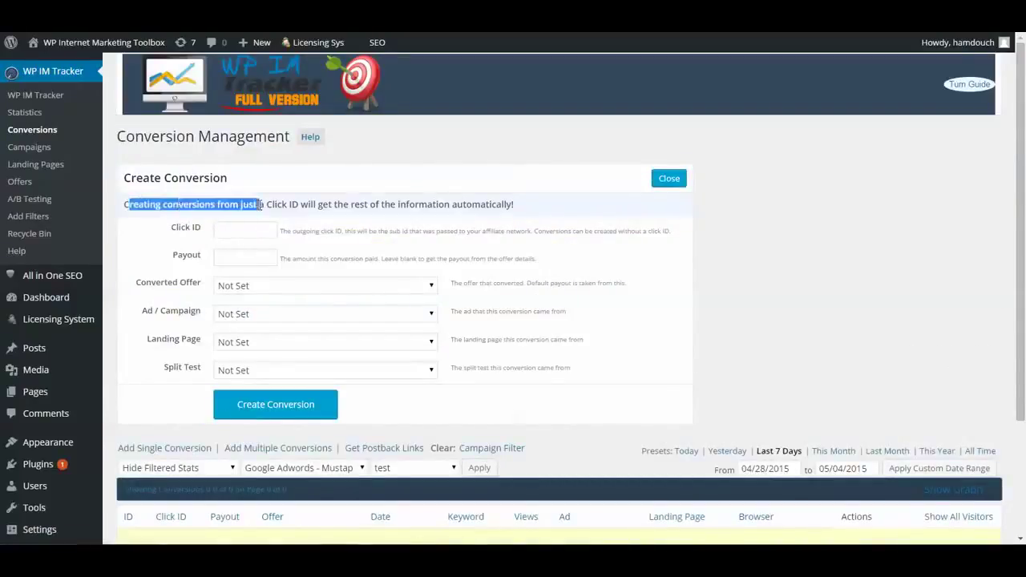
double_click(309, 205)
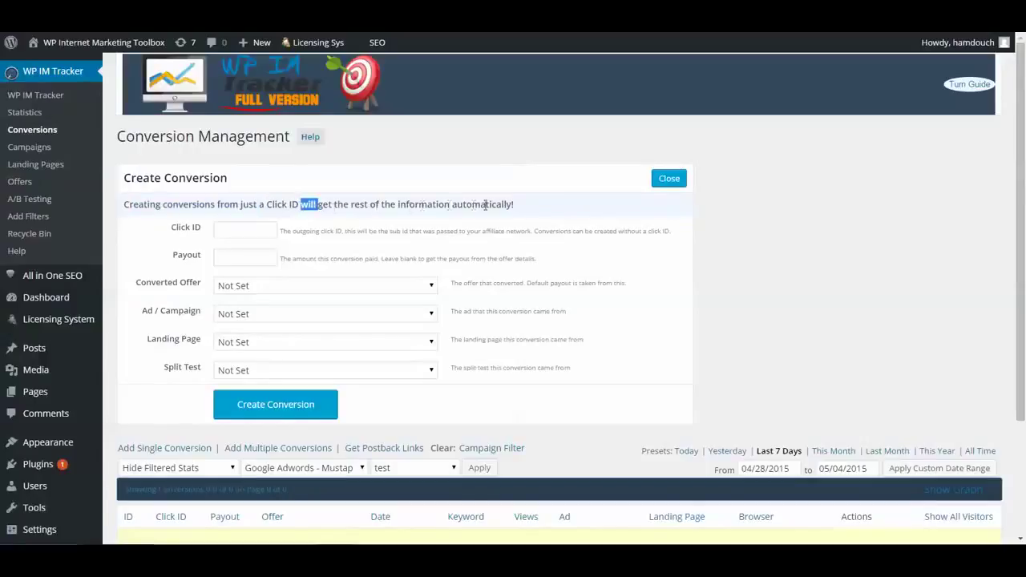
Step: Read the explanations beside the Click ID and Payout fields of the Create Conversion form
double_click(183, 228)
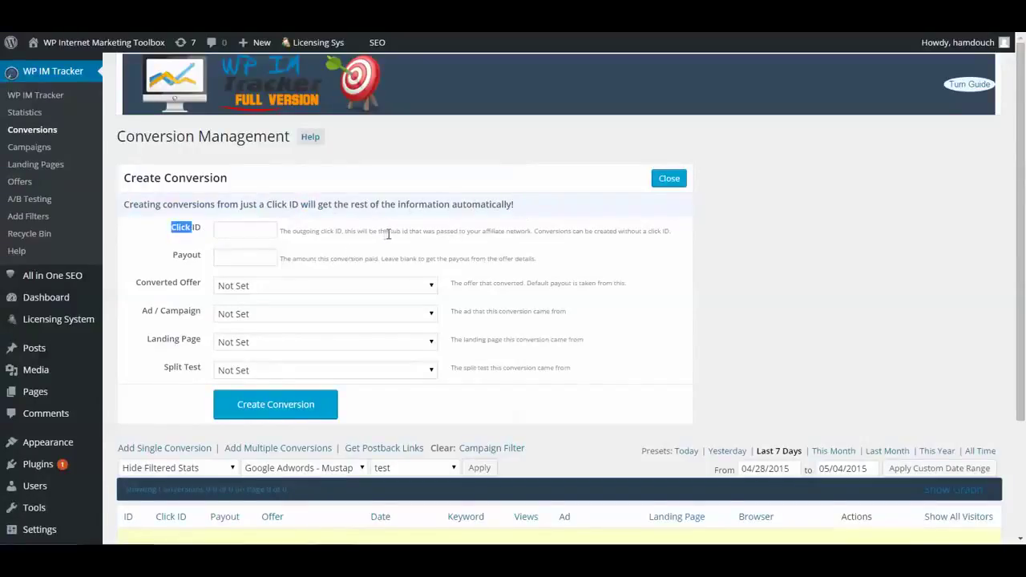
drag(388, 232, 413, 232)
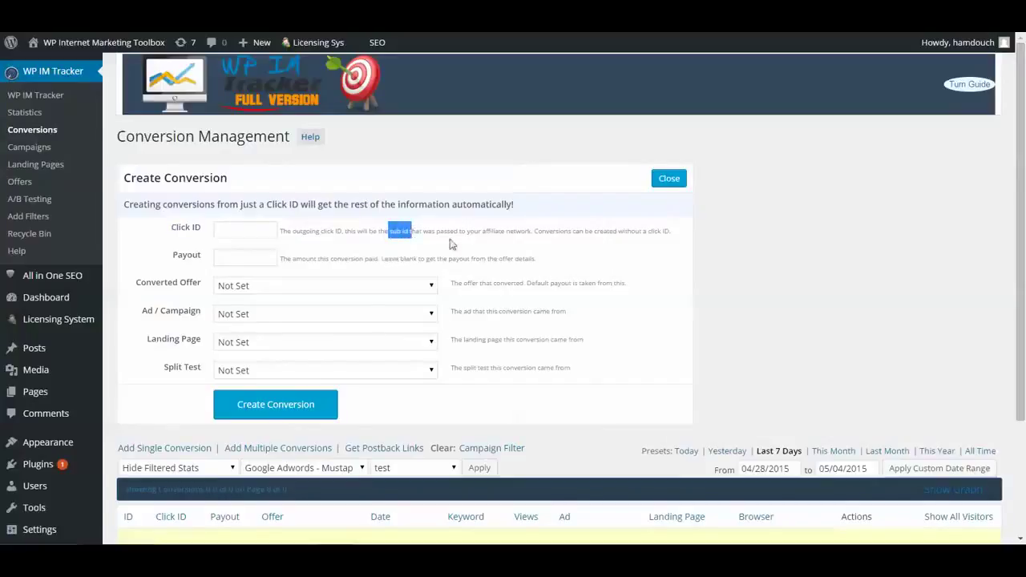
drag(530, 232, 465, 232)
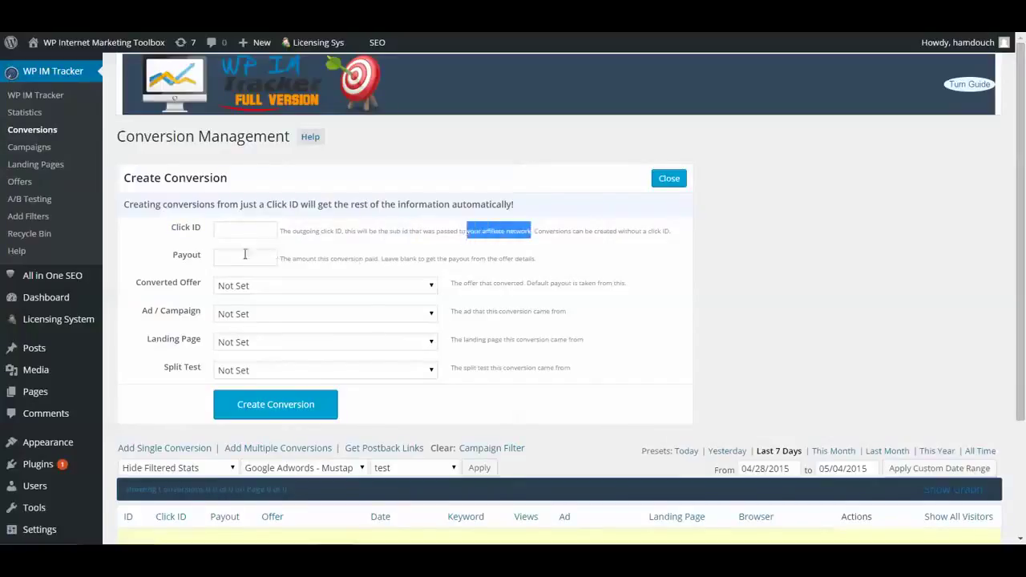
click(183, 266)
drag(183, 266, 268, 254)
click(293, 263)
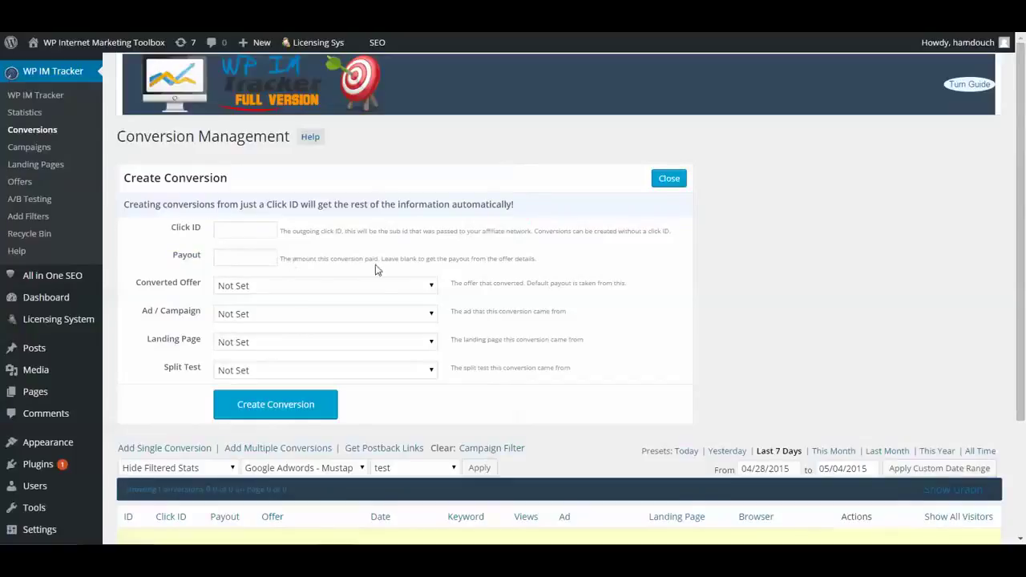
drag(354, 259, 399, 259)
Step: Review the choices for Converted Offer, Ad / Campaign, Landing Page and Split Test, leave them Not Set, and close the form without creating a conversion
click(292, 290)
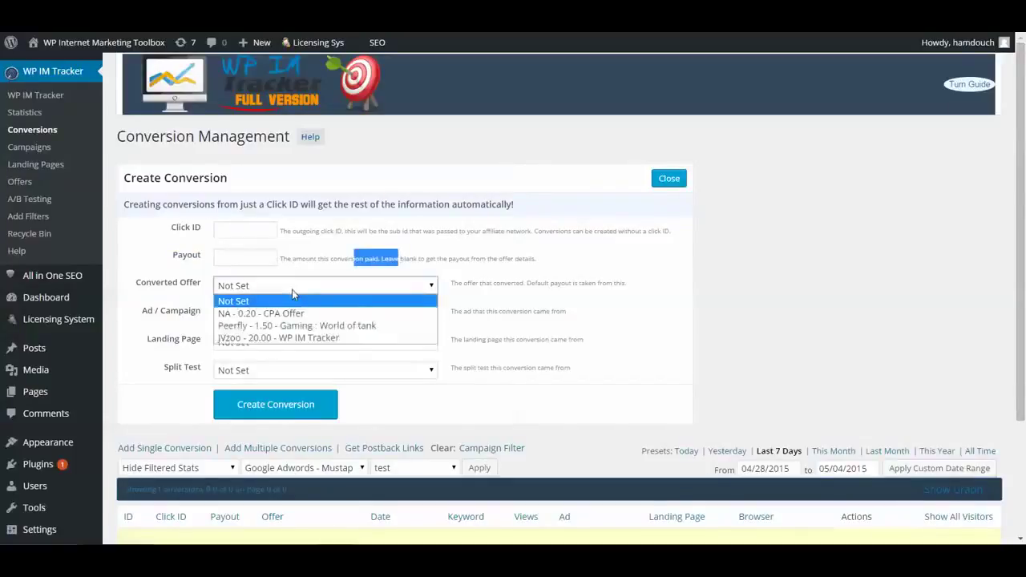
click(290, 301)
click(244, 315)
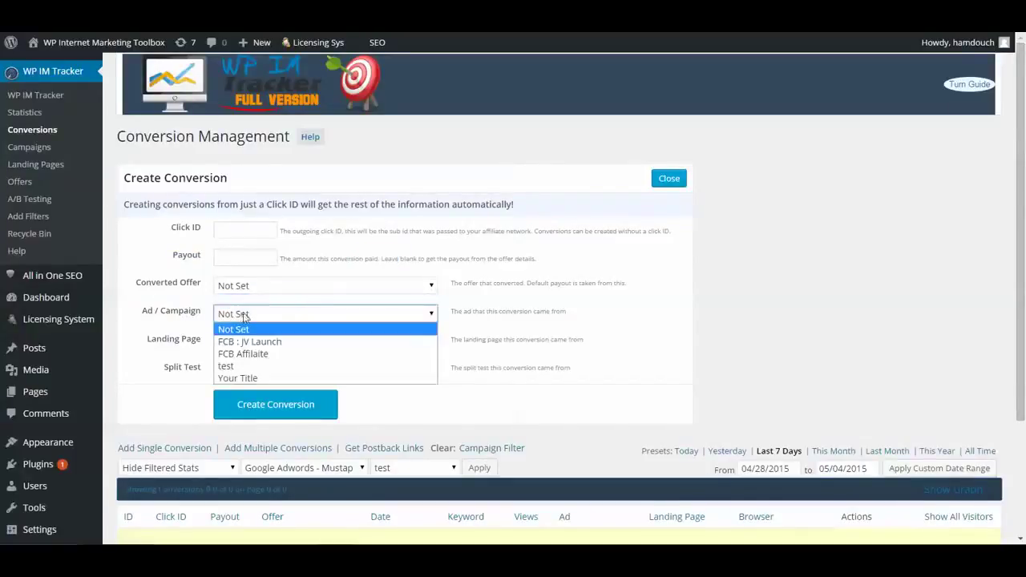
click(244, 314)
click(245, 342)
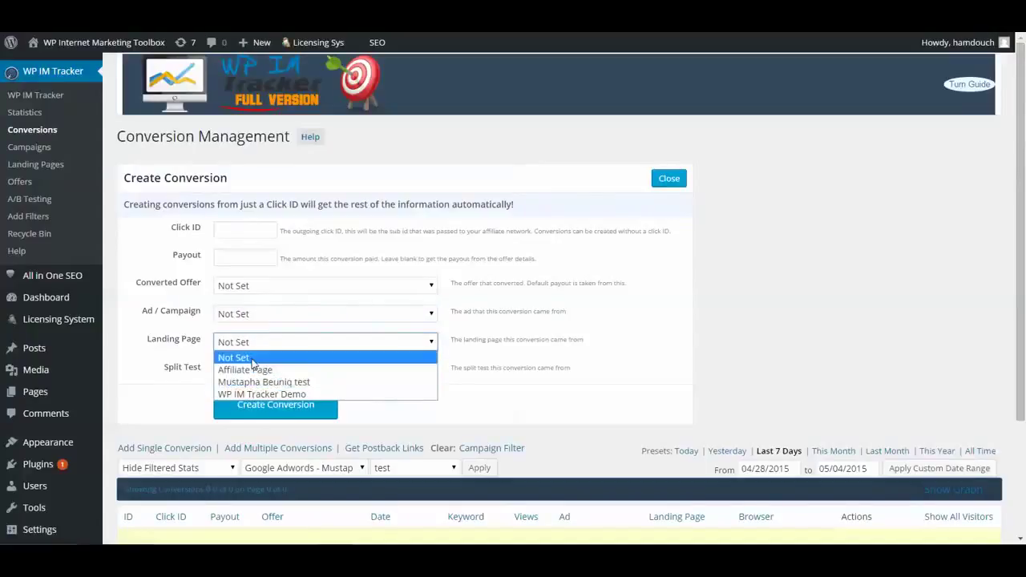
click(253, 359)
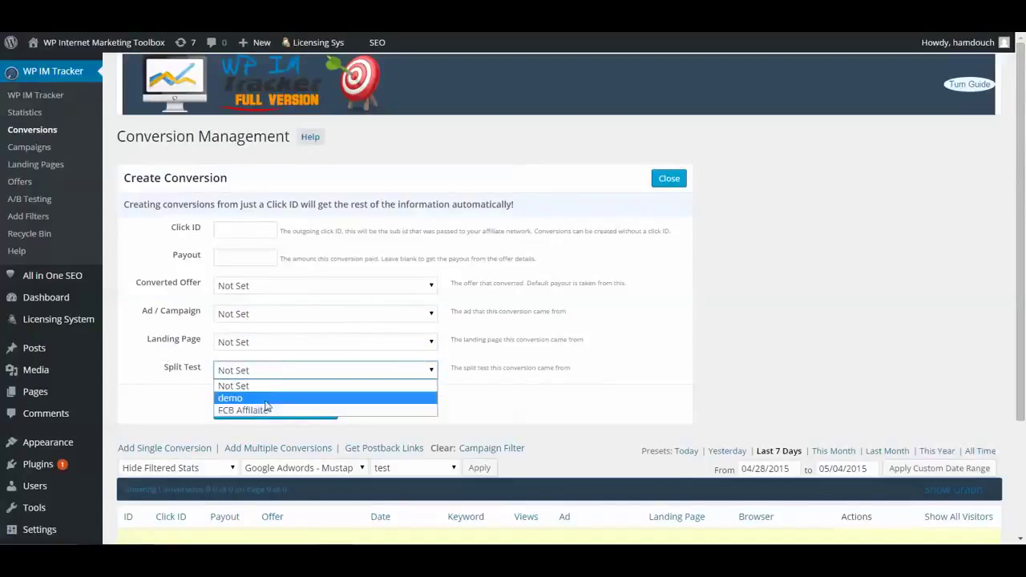
click(380, 153)
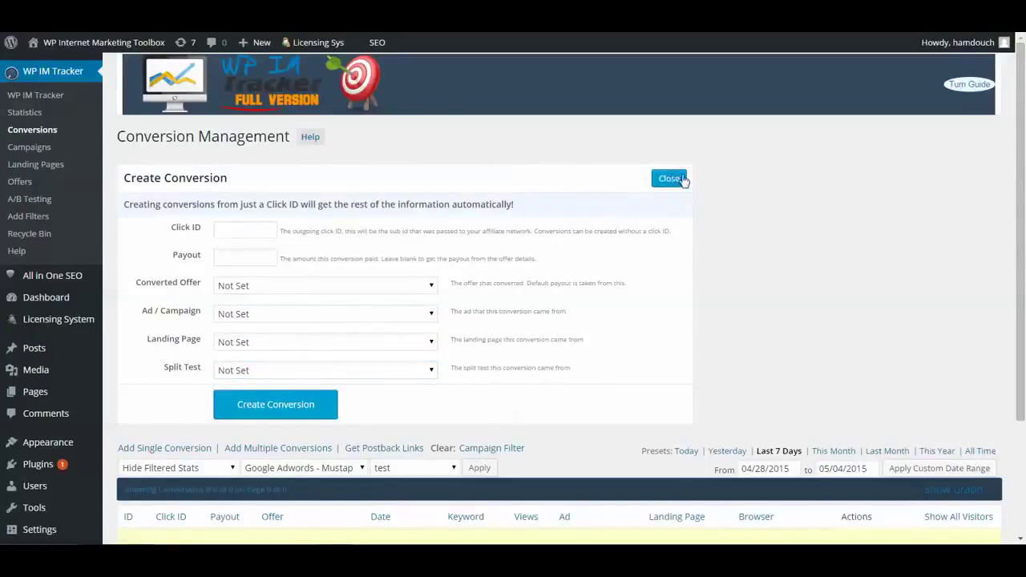
scroll(719, 184, down, 2)
scroll(722, 187, up, 1)
click(668, 121)
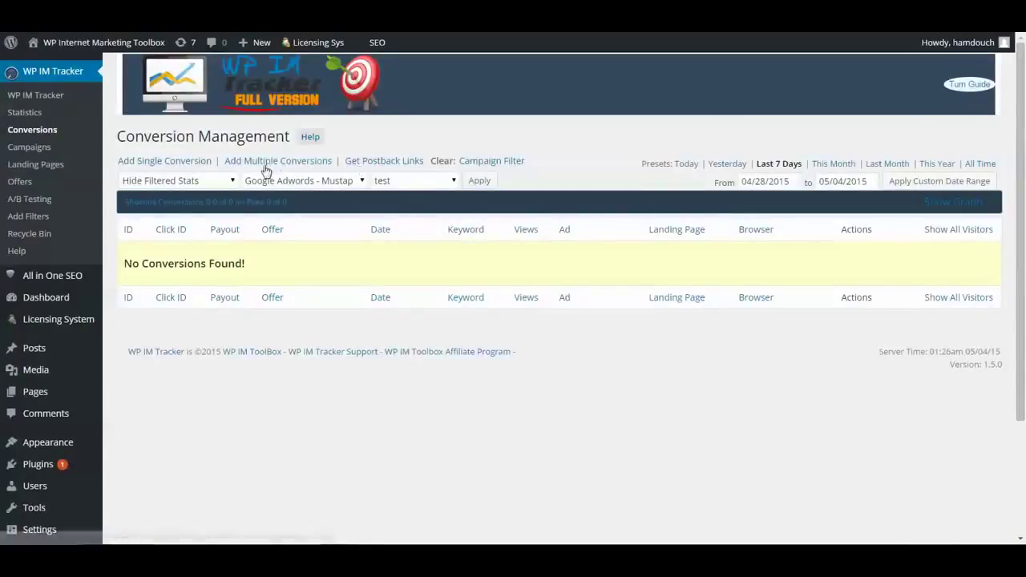
Step: Open the postback links and settings, and highlight the Click_ID_Here placeholder in the Postback Link
click(385, 164)
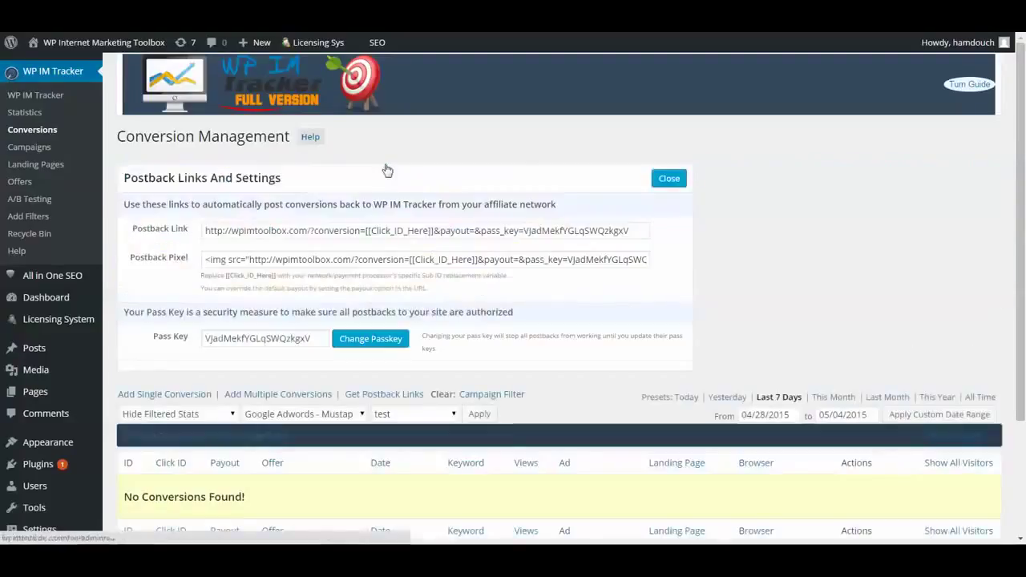
click(251, 233)
scroll(633, 254, down, 1)
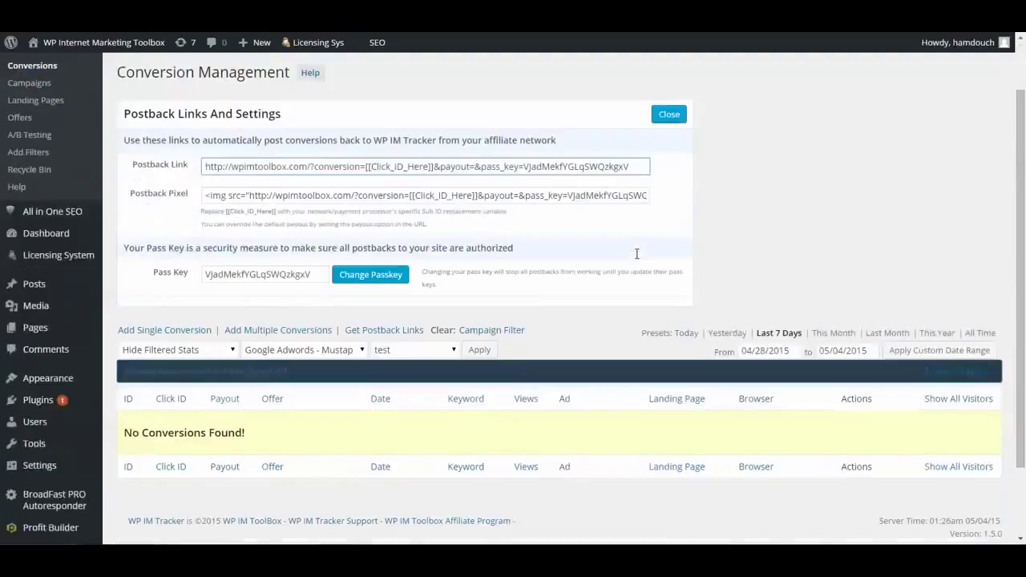
drag(133, 164, 632, 167)
click(412, 167)
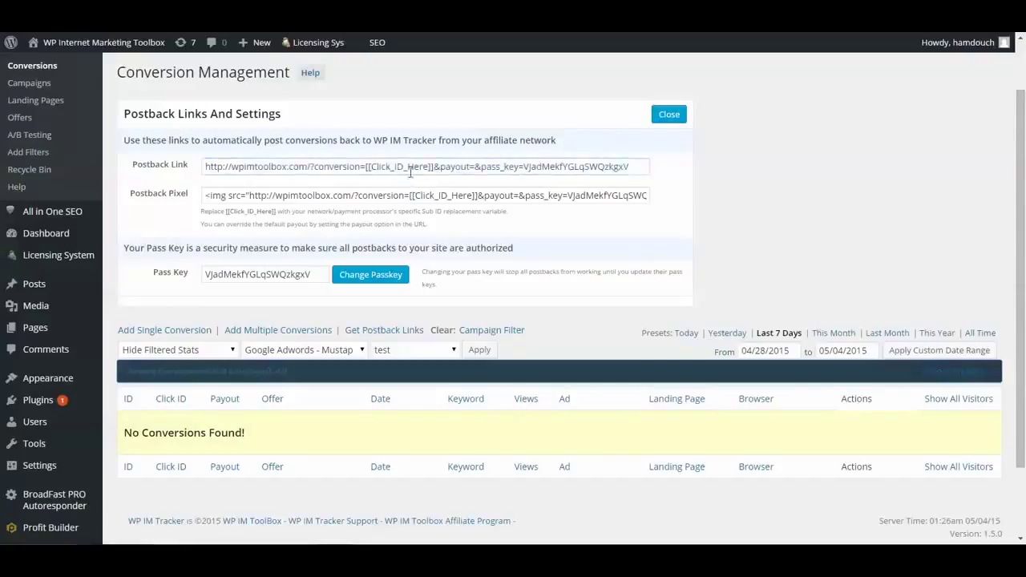
drag(430, 167, 371, 167)
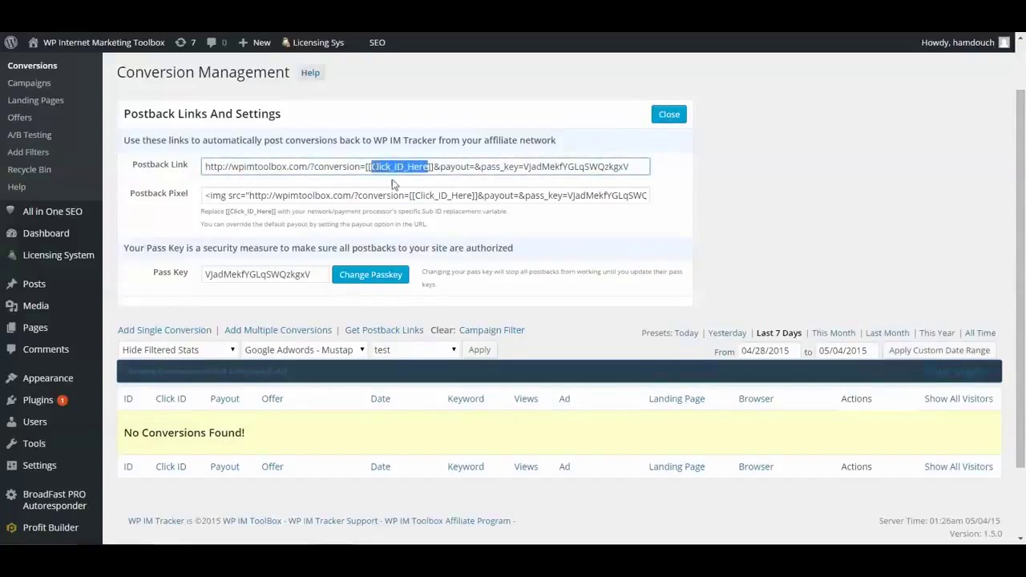
Step: Examine the Postback Pixel code and highlight its Click_ID_Here placeholder
drag(130, 193, 180, 192)
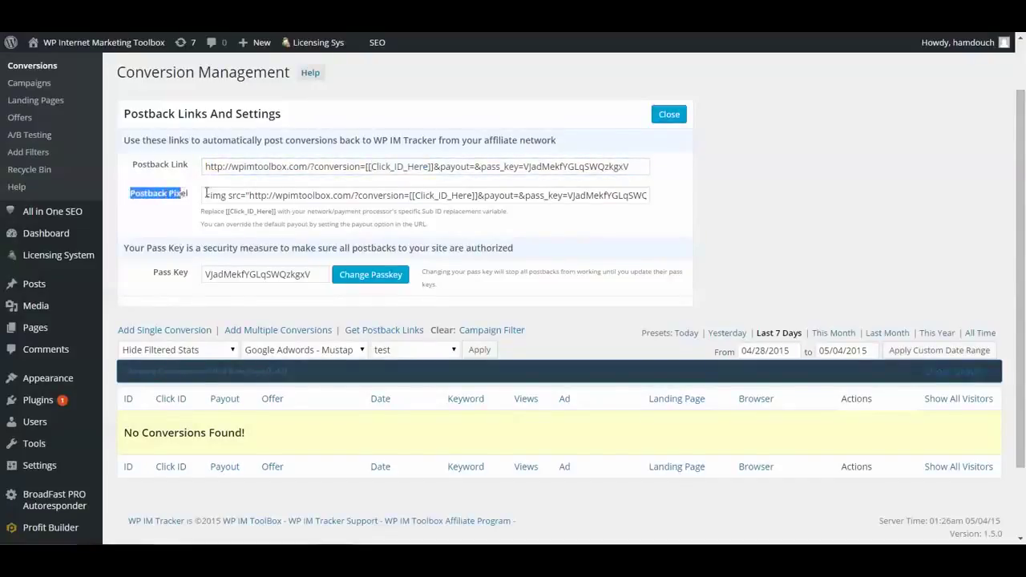
click(206, 194)
double_click(417, 194)
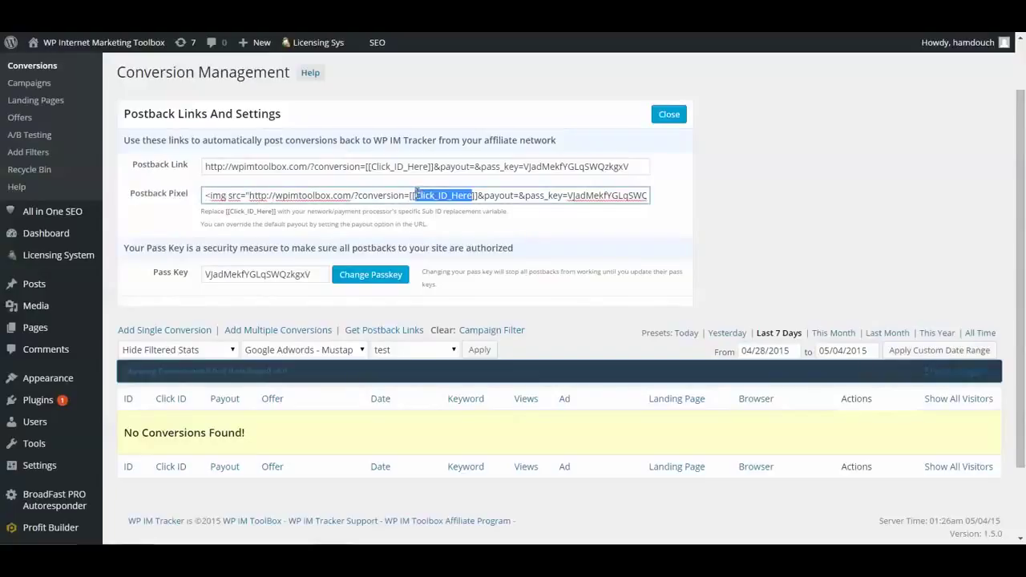
key(ctrl+a)
click(423, 292)
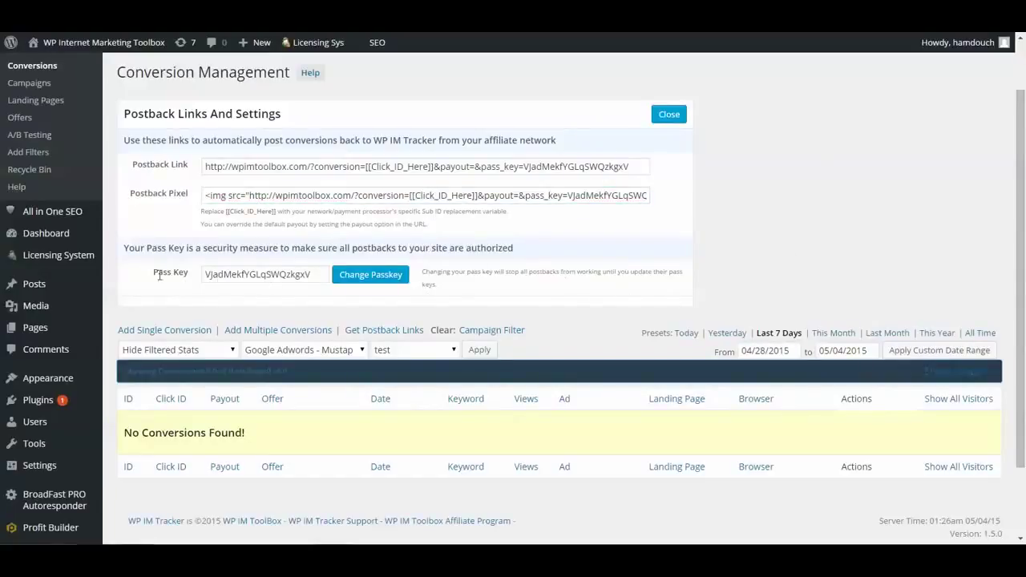
Step: Read the security note on the pass key, highlight the Pass Key value, and look over the rest of the postback settings
drag(127, 249, 204, 246)
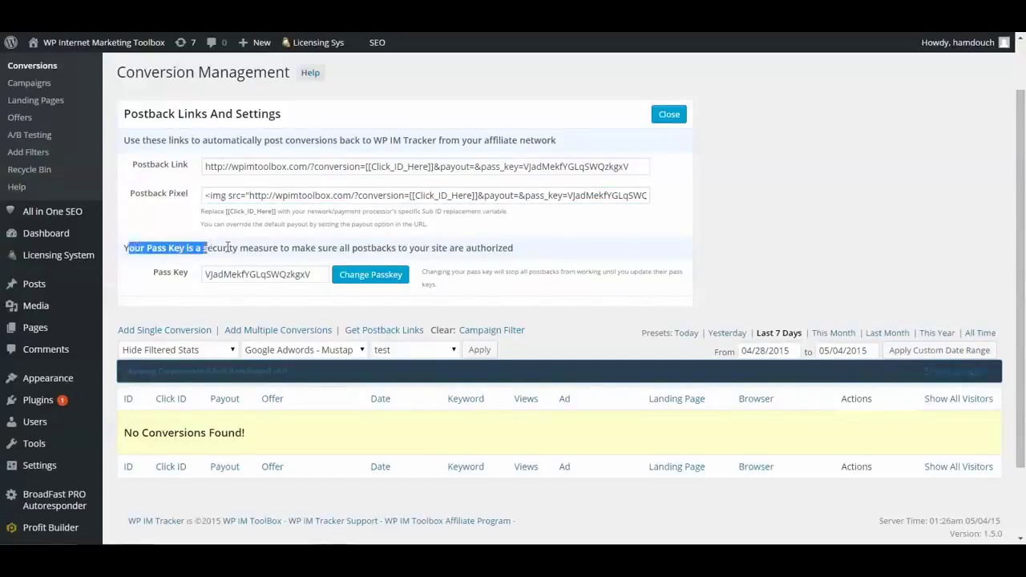
double_click(229, 247)
drag(155, 272, 309, 274)
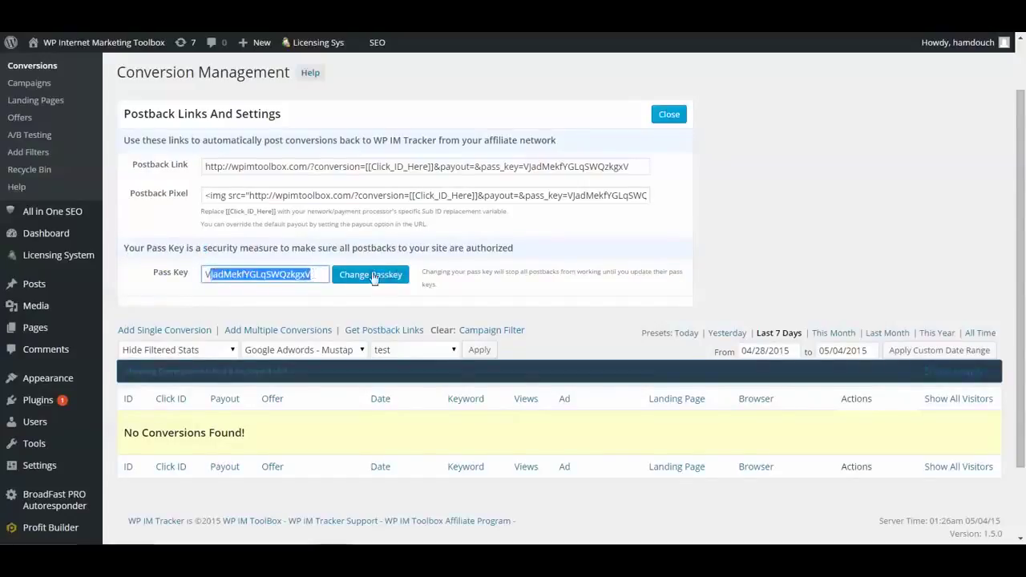
click(757, 236)
scroll(757, 238, up, 2)
scroll(756, 237, down, 2)
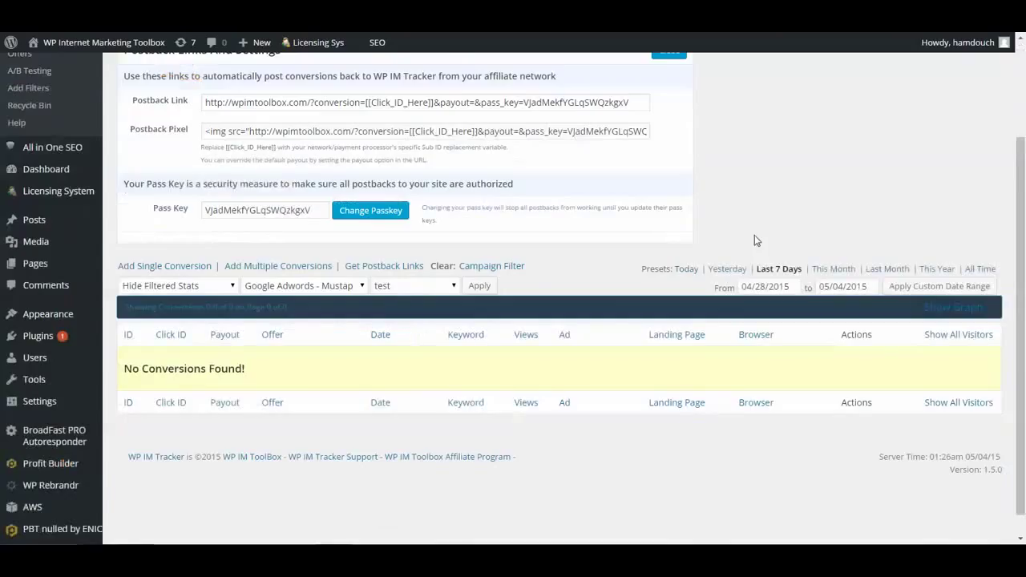
scroll(745, 241, up, 2)
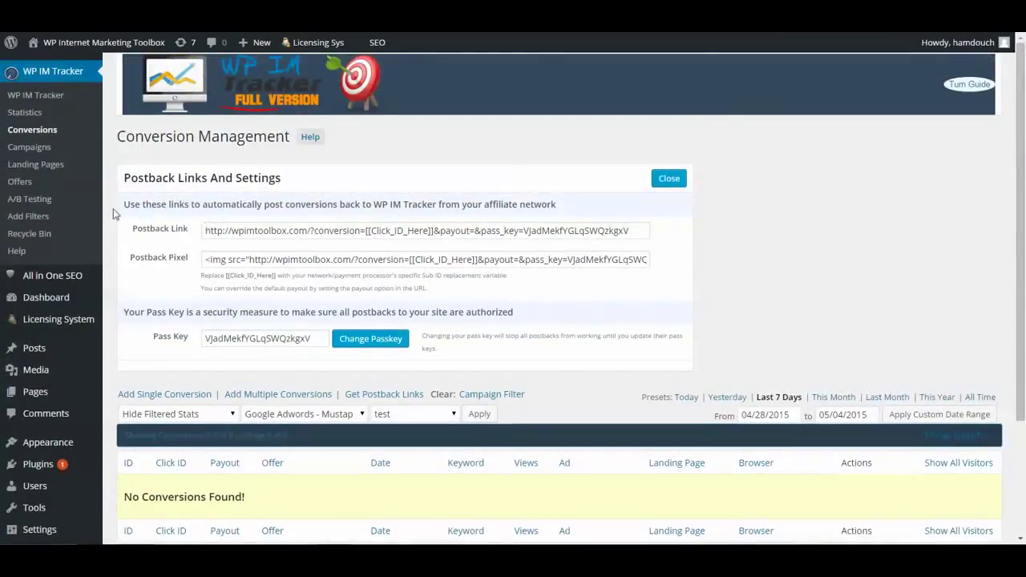
Step: Open the click and visitor filtering page and look through the list of user agent filters
click(33, 220)
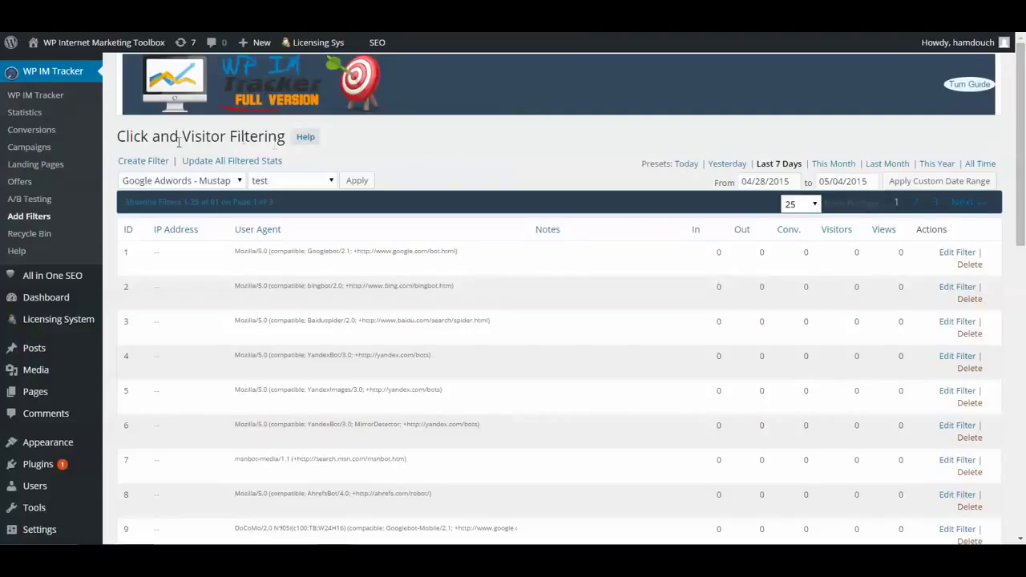
drag(118, 136, 286, 138)
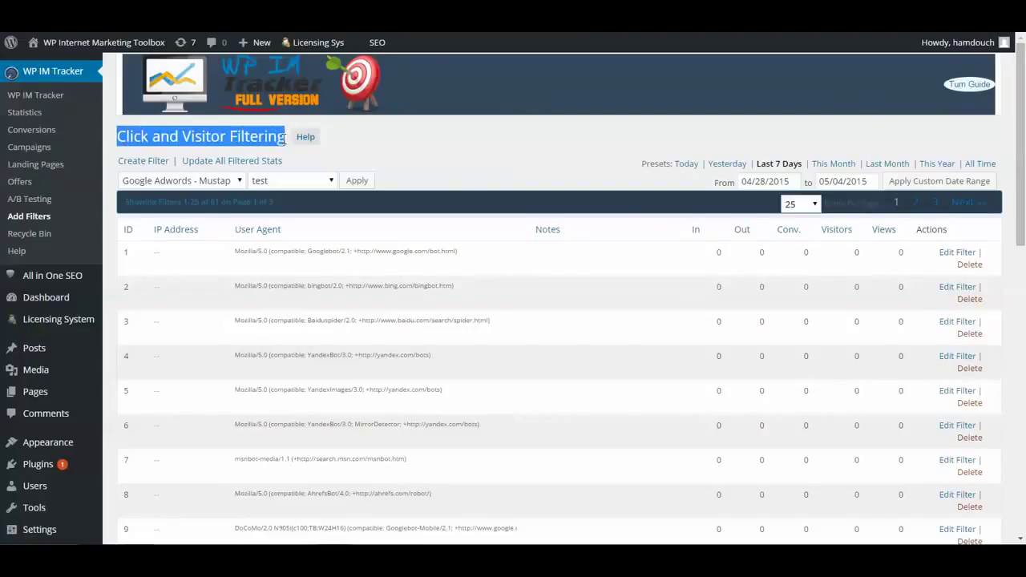
click(295, 231)
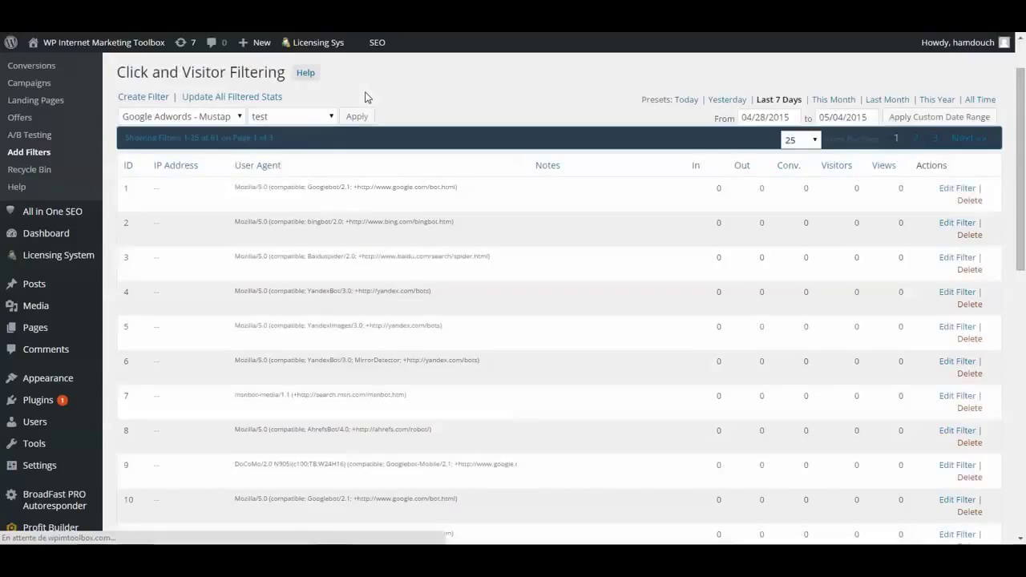
scroll(380, 270, down, 2)
scroll(419, 146, down, 2)
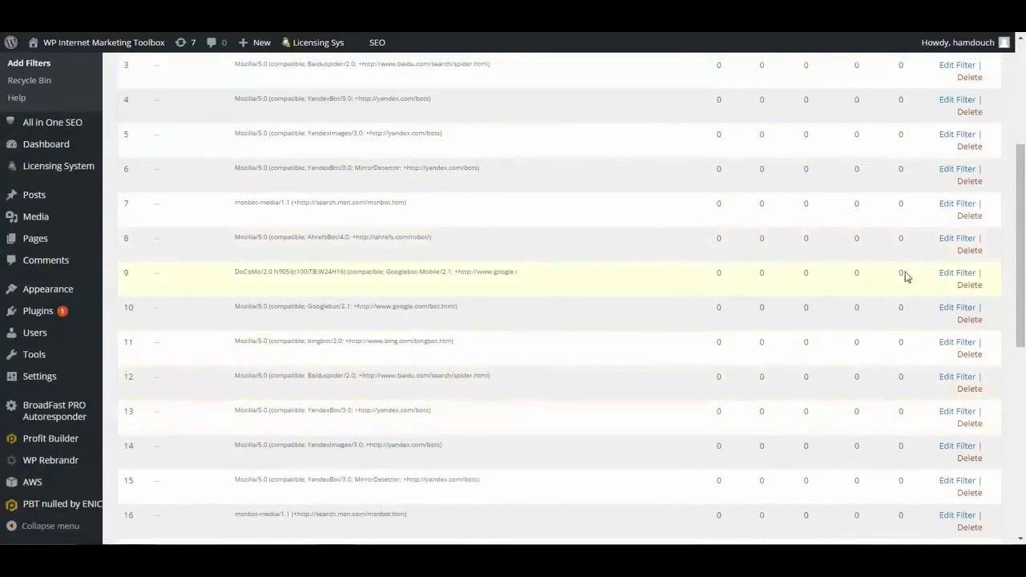
scroll(904, 275, down, 3)
scroll(760, 222, up, 4)
scroll(750, 240, up, 3)
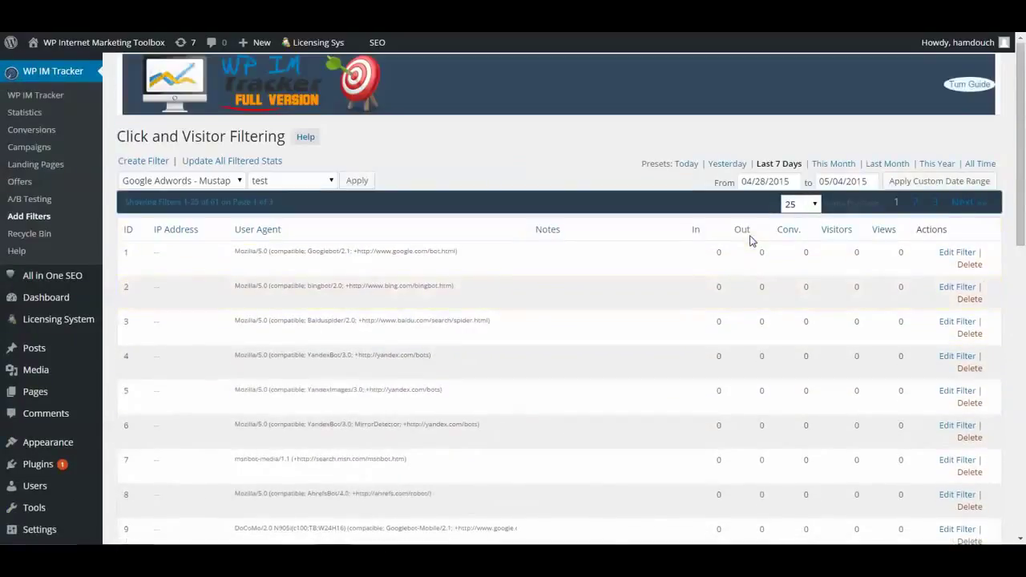
Step: Open the Recycle Bin and review its help topics on how items get trashed, restored and permanently deleted
click(26, 239)
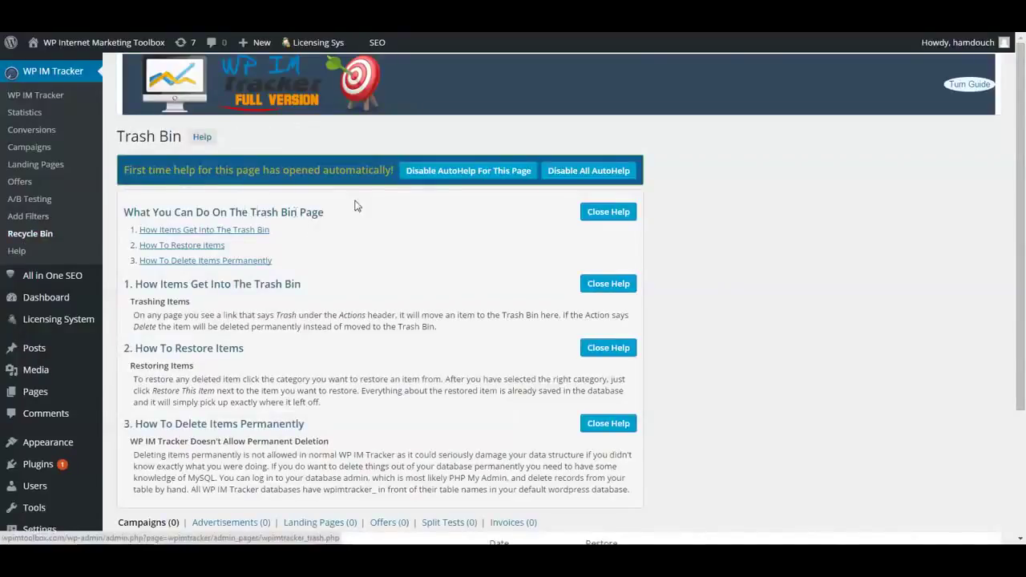
scroll(124, 170, down, 4)
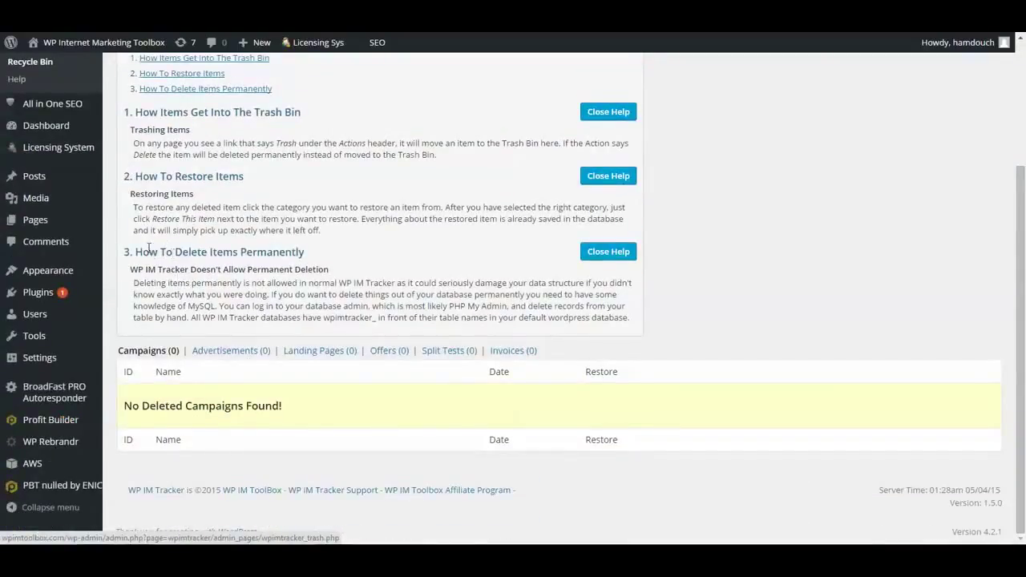
scroll(166, 232, up, 1)
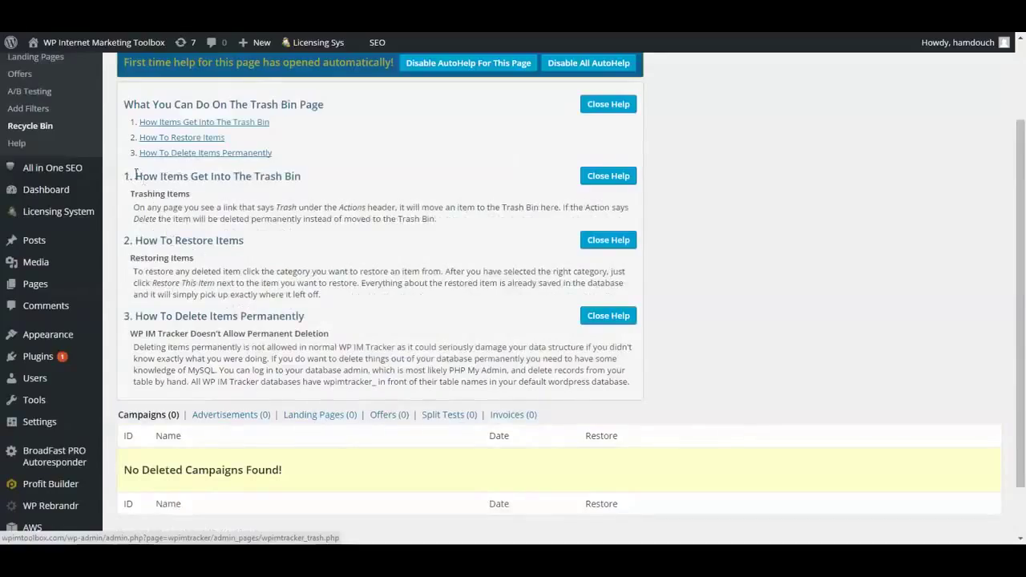
drag(136, 174, 311, 176)
drag(258, 244, 133, 240)
drag(136, 317, 307, 308)
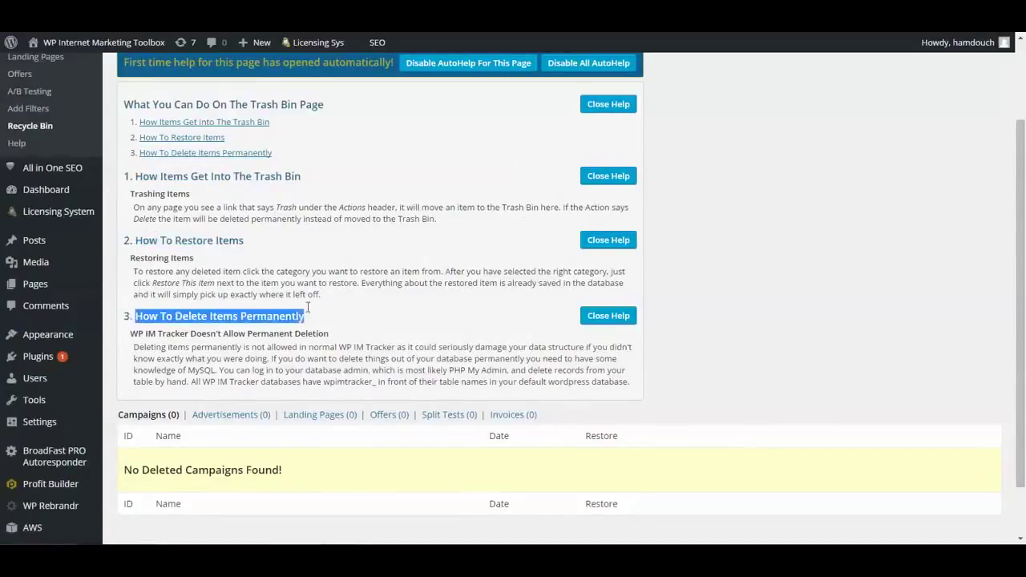
click(367, 319)
Step: Leave the Trash Bin page and open the main WP IM Tracker page
scroll(345, 213, up, 3)
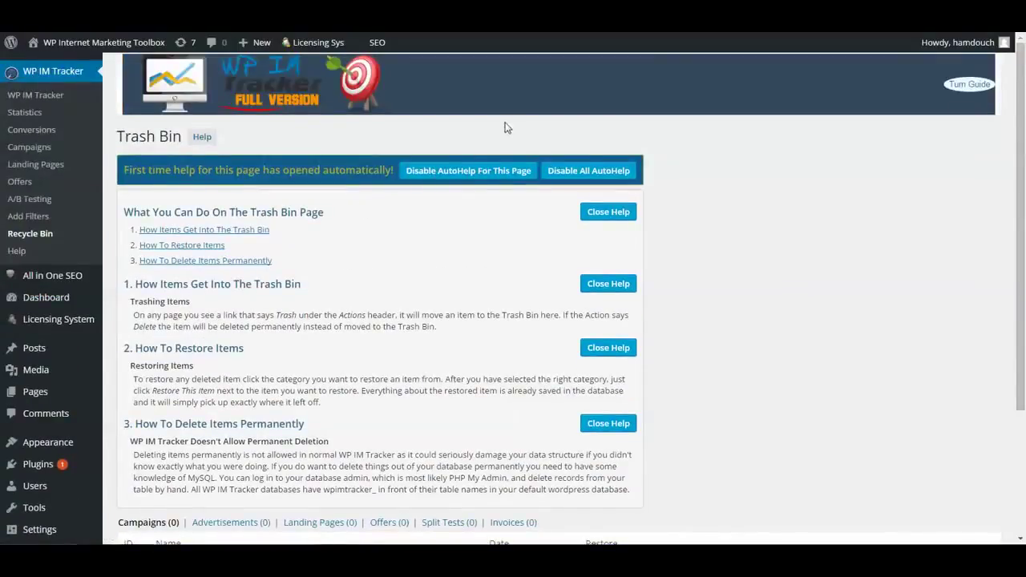
click(46, 96)
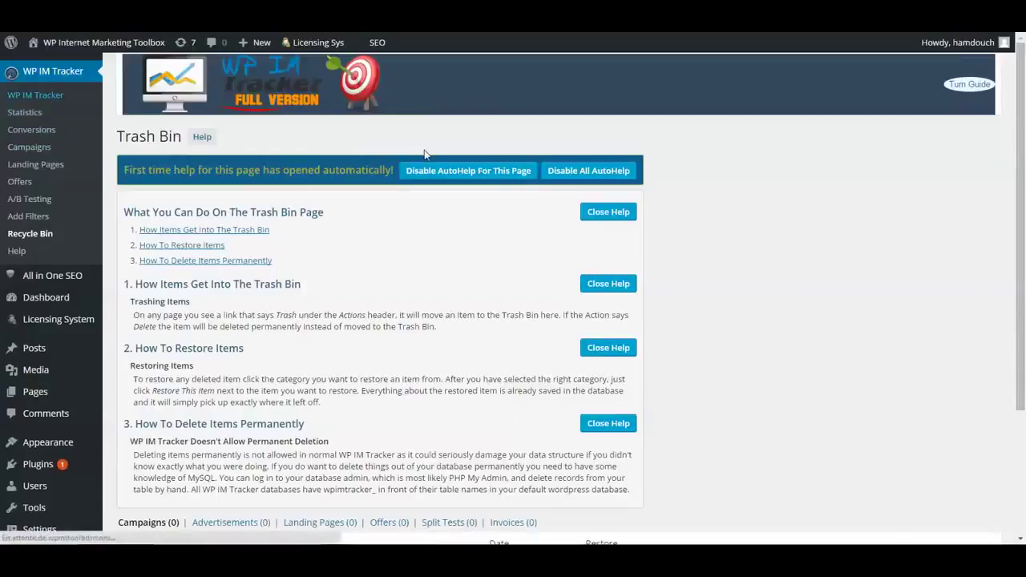